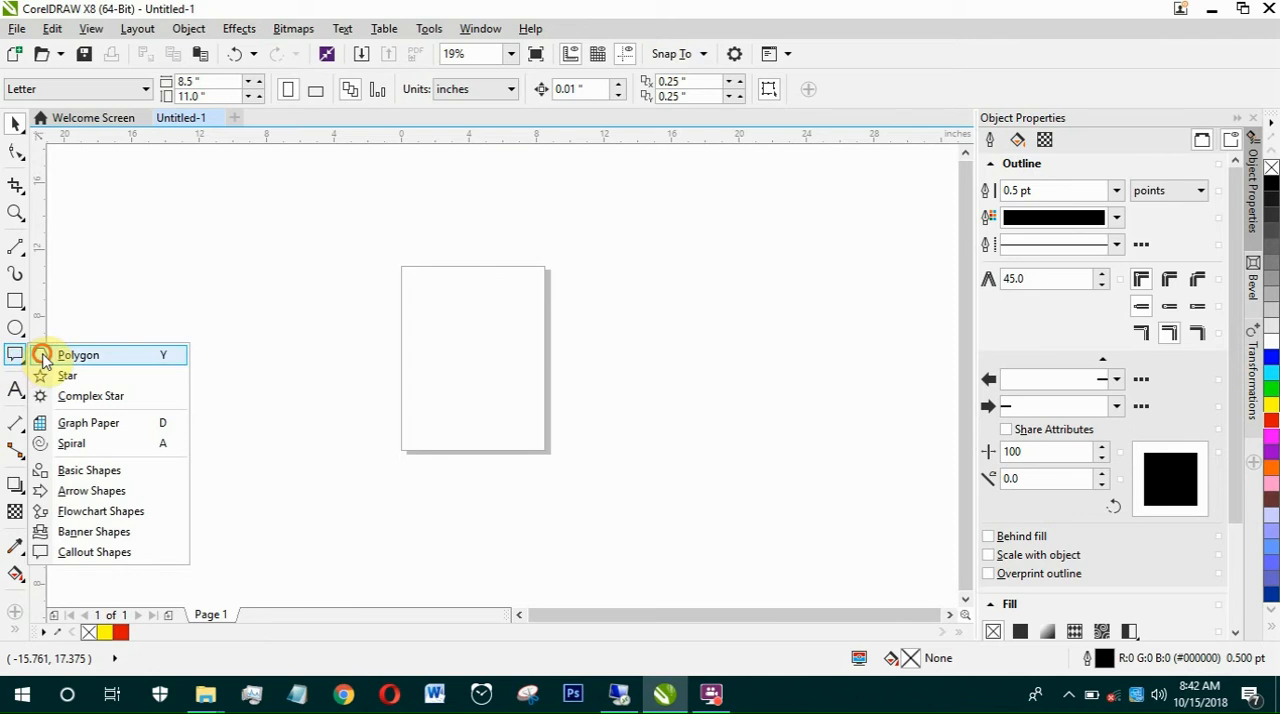
Step: Draw a five-sided polygon about 12.1 by 10.7 inches overlapping the left part of the page
{"action": "left_click", "coordinate": [45, 355]}
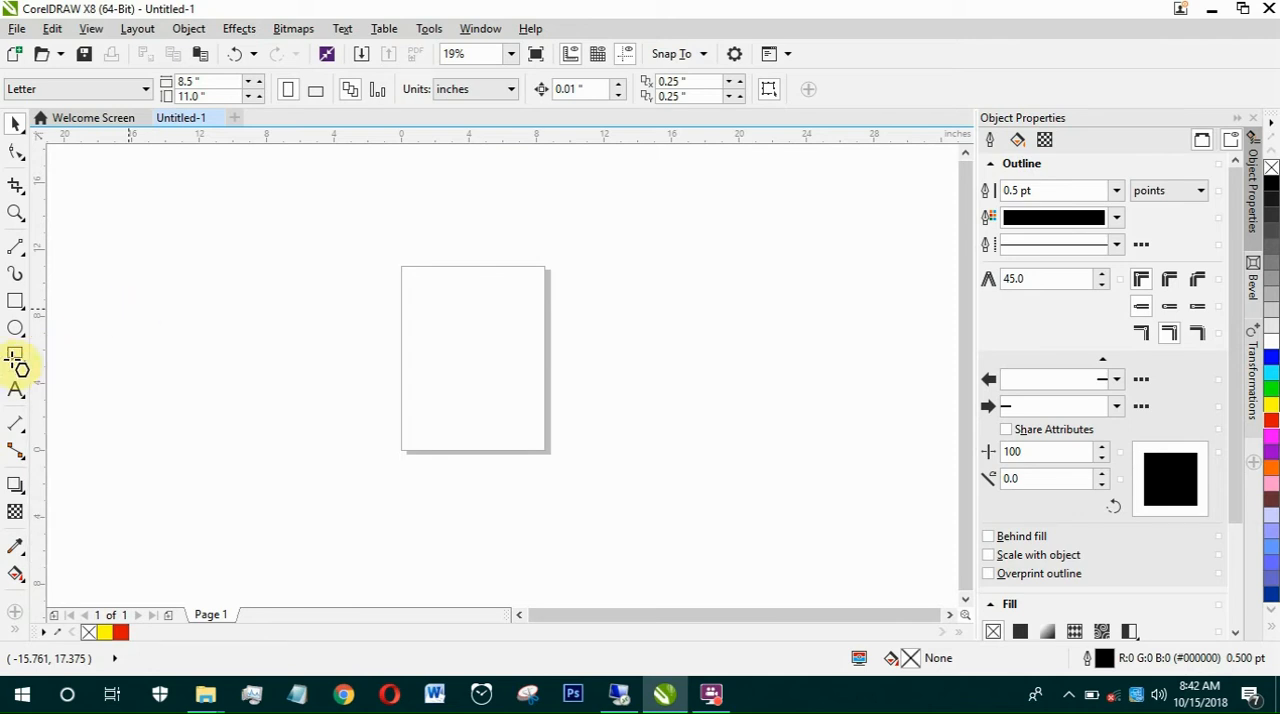
{"action": "left_click", "coordinate": [6, 351]}
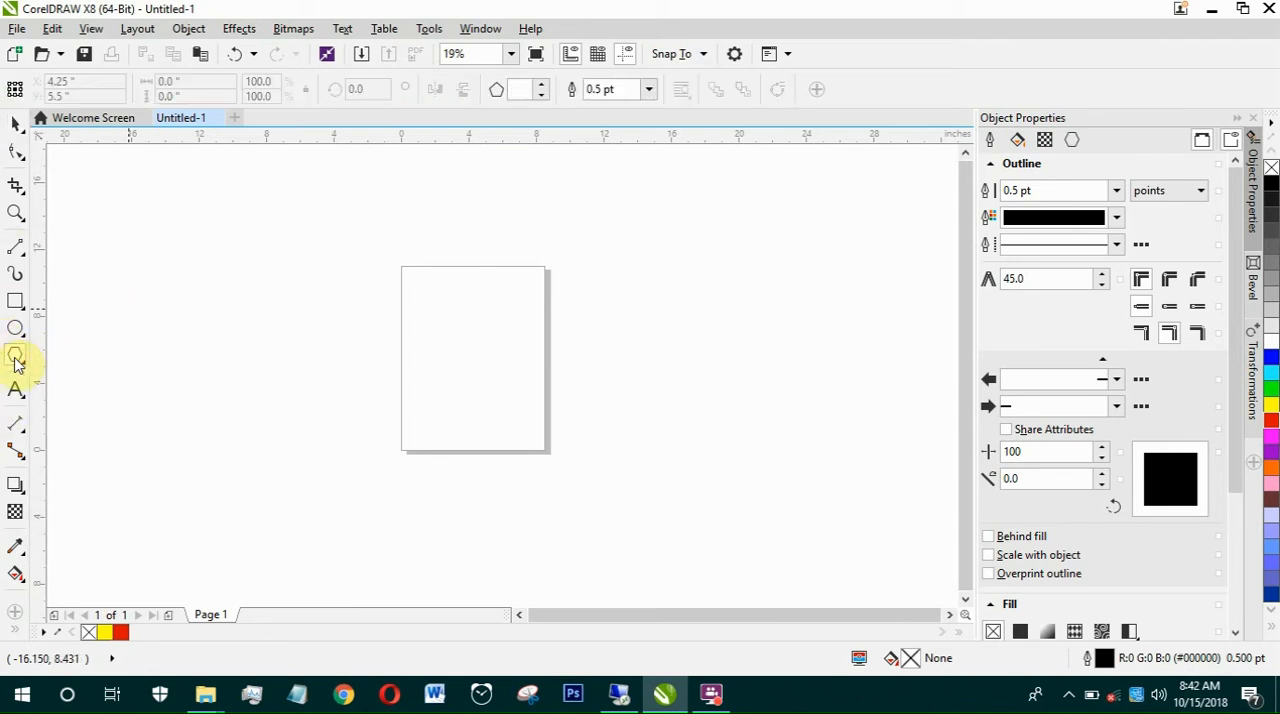
{"action": "left_click", "coordinate": [17, 364]}
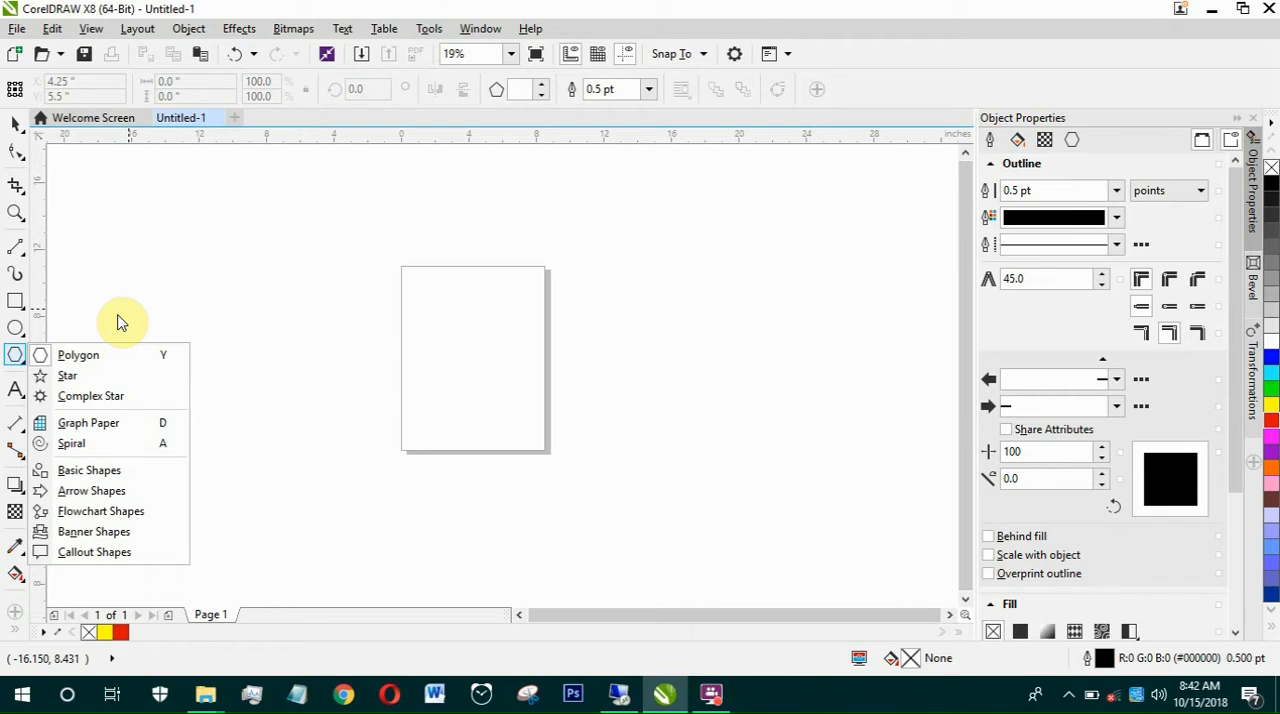
{"action": "left_click", "coordinate": [80, 355]}
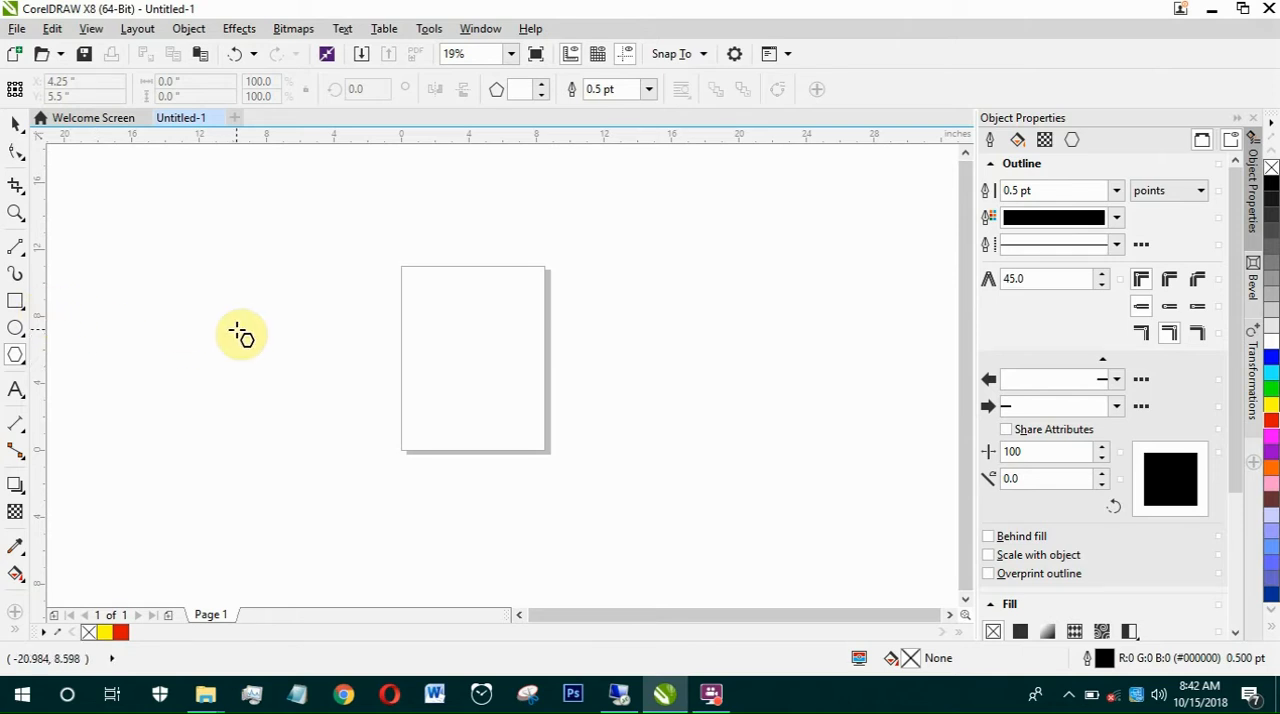
{"action": "left_click_drag", "start_coordinate": [303, 294], "coordinate": [517, 494]}
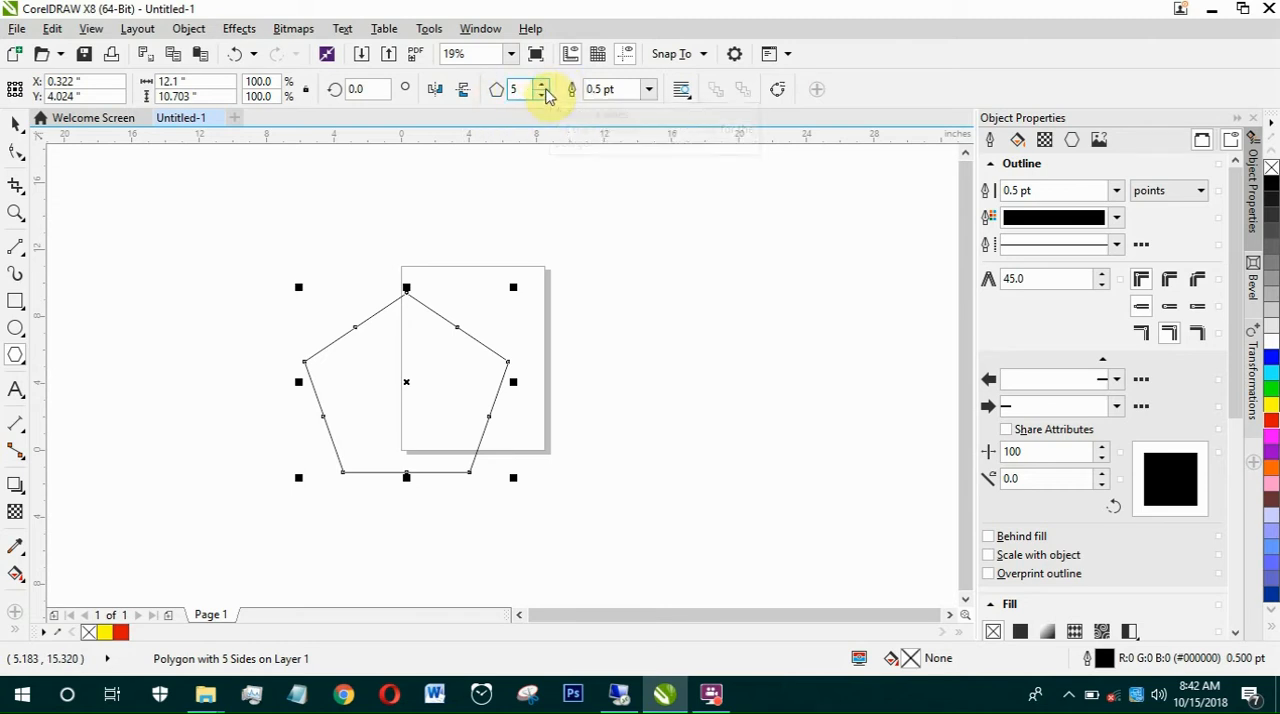
Step: Set the polygon's number of sides to 7
{"action": "left_click", "coordinate": [543, 84]}
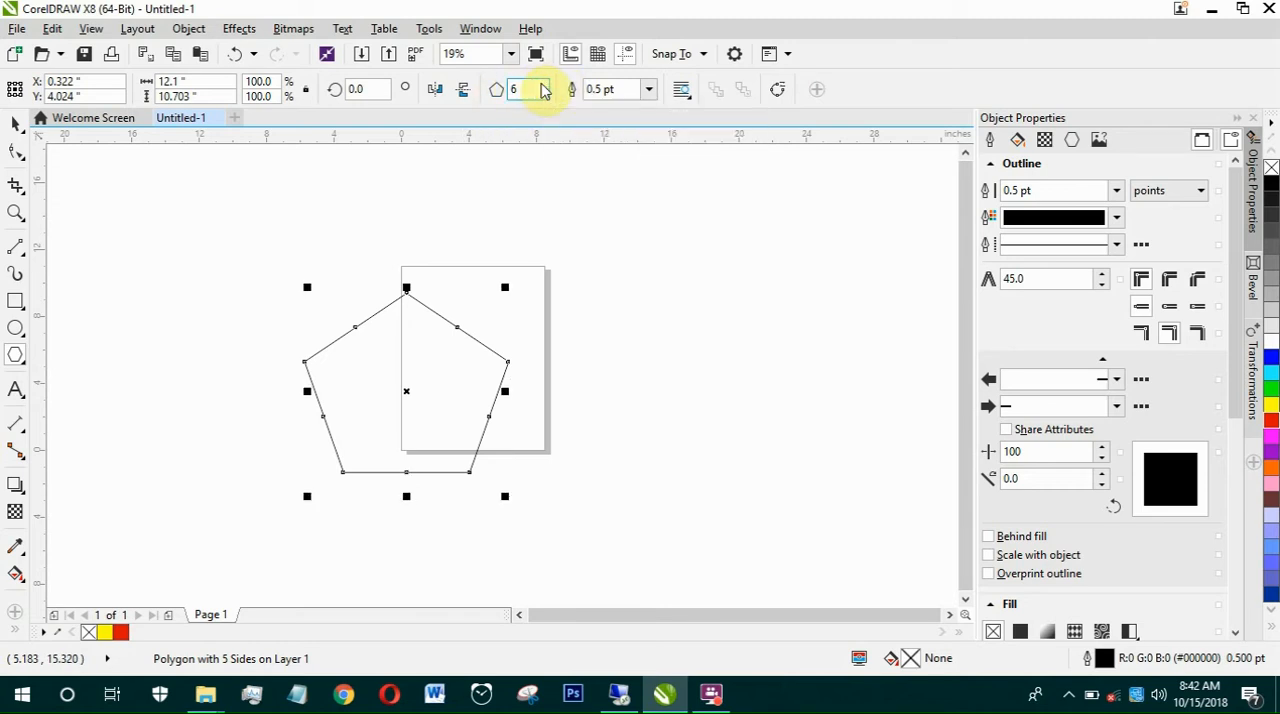
{"action": "left_click", "coordinate": [543, 84]}
{"action": "left_click", "coordinate": [542, 85]}
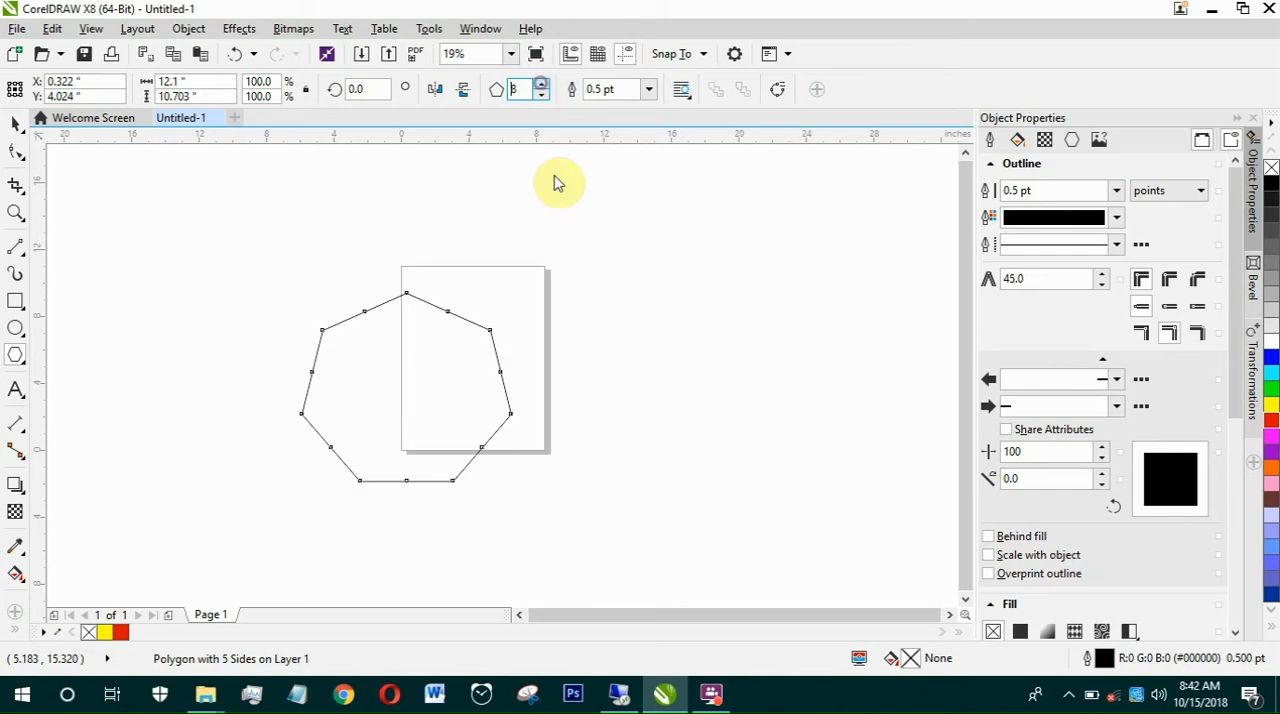
{"action": "left_click", "coordinate": [520, 90]}
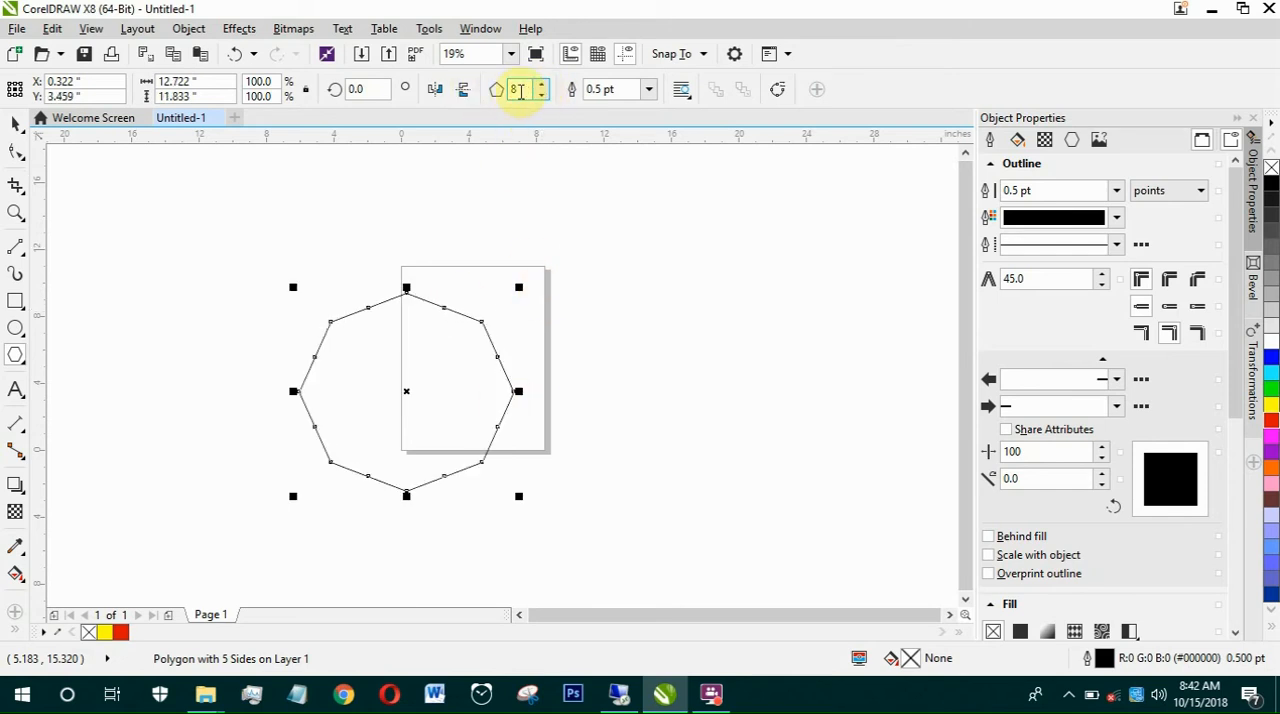
{"action": "type", "text": "7"}
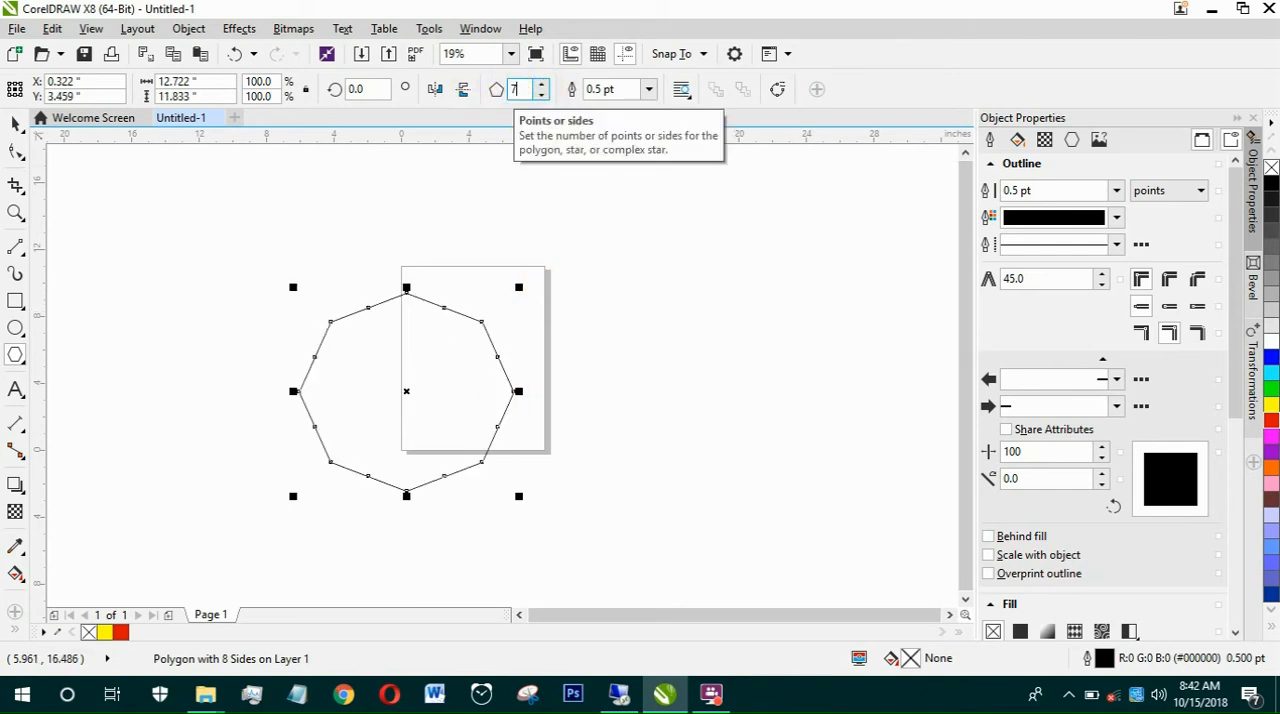
{"action": "key", "text": "Return"}
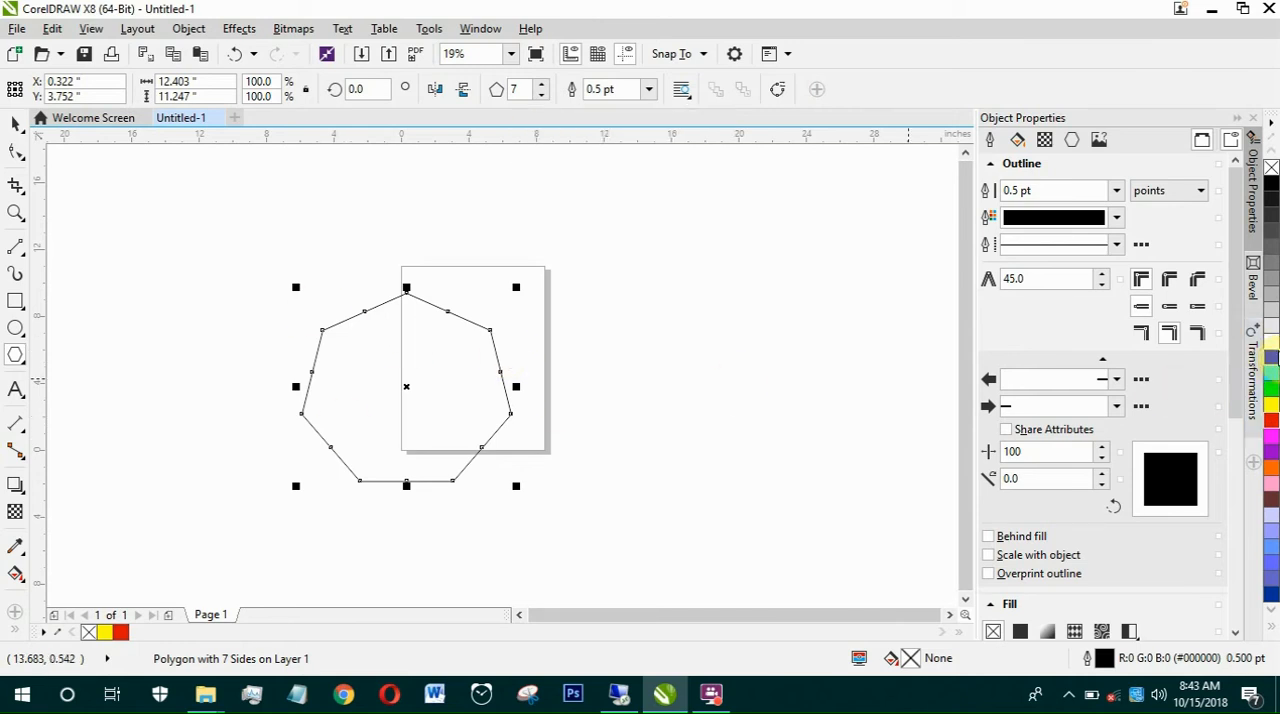
Step: Fill the polygon with blue and switch back to the Pick tool
{"action": "left_click_drag", "start_coordinate": [1273, 358], "coordinate": [330, 395]}
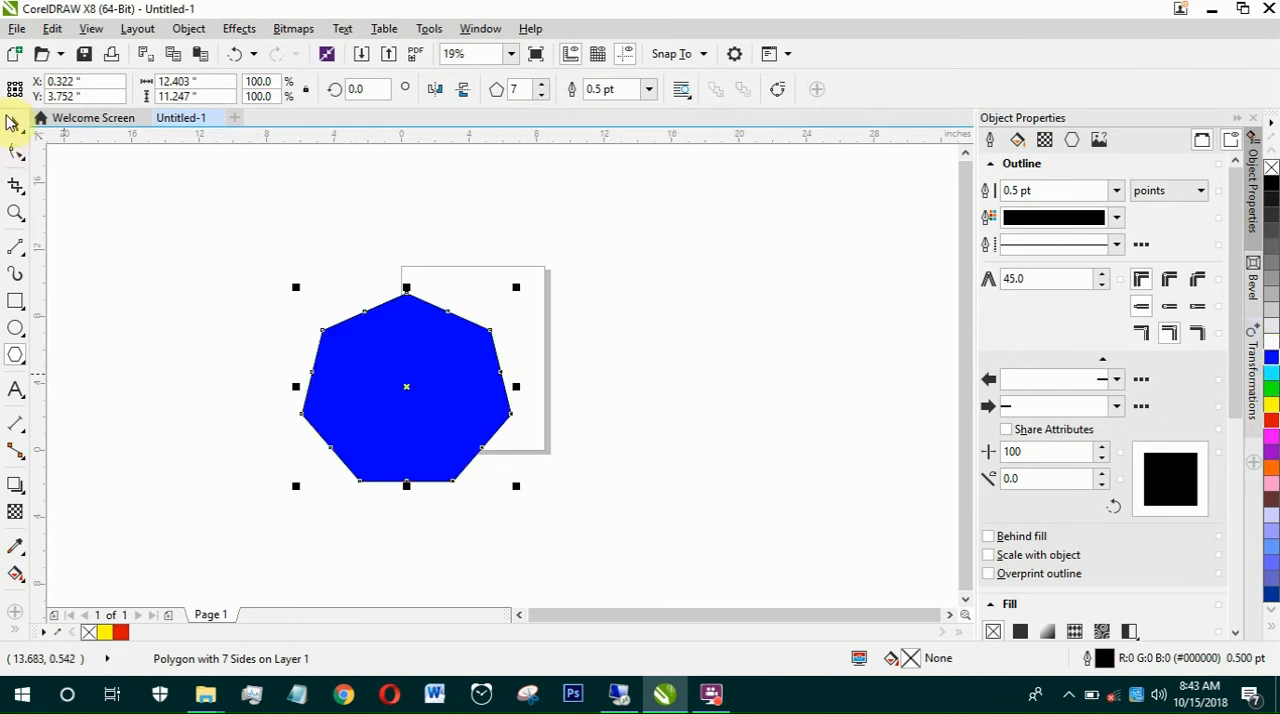
{"action": "left_click", "coordinate": [15, 122]}
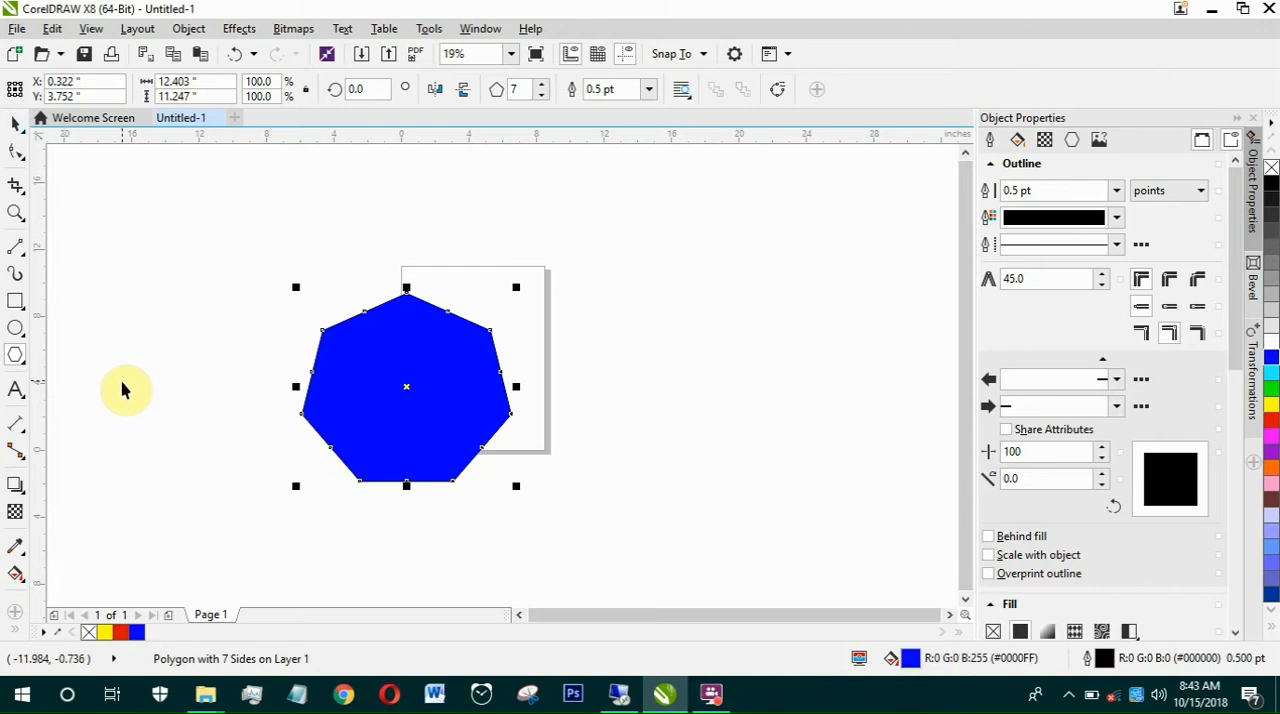
{"action": "key", "text": "space"}
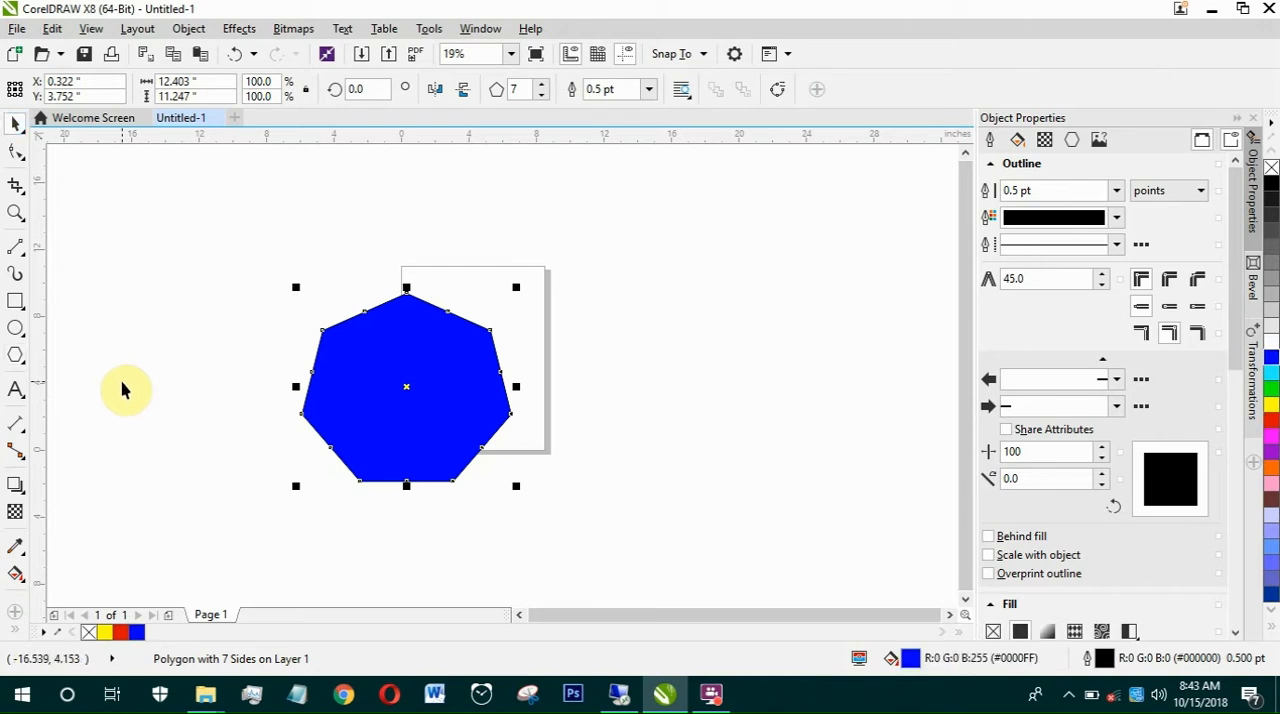
Step: Draw a five-pointed star about 15.1 by 13.1 inches to the right of the page
{"action": "left_click", "coordinate": [16, 354]}
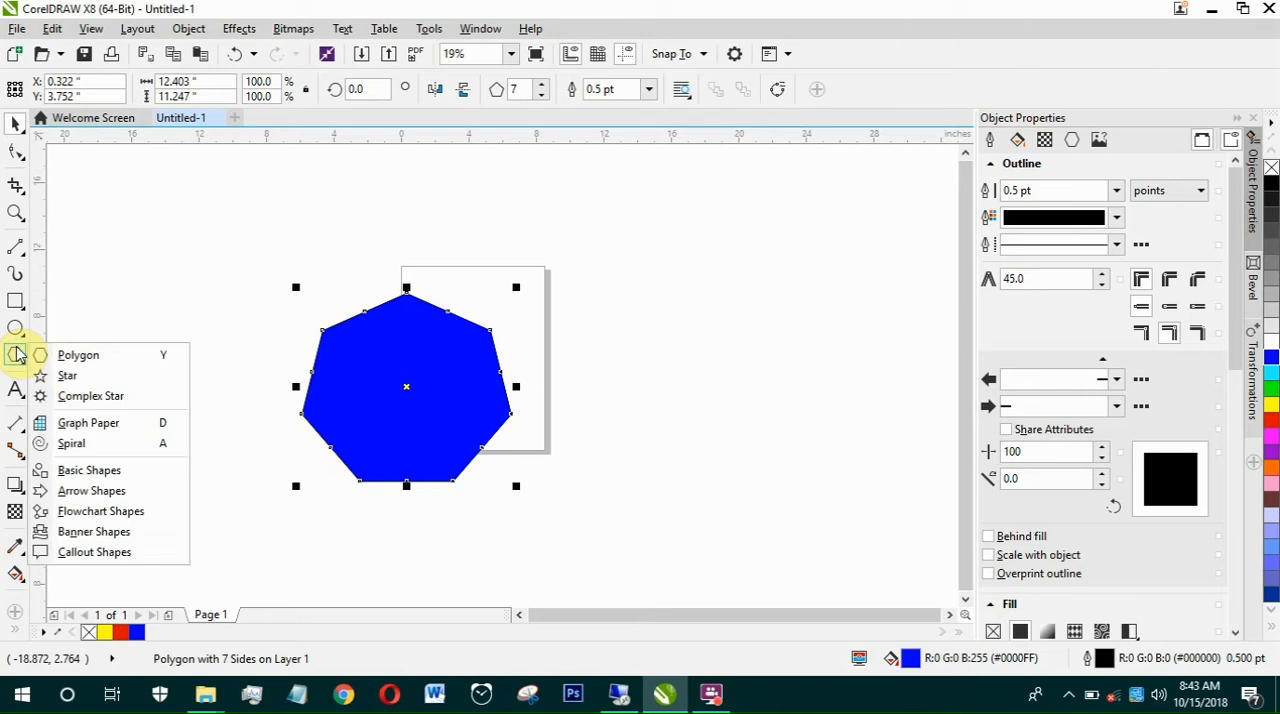
{"action": "left_click", "coordinate": [68, 375]}
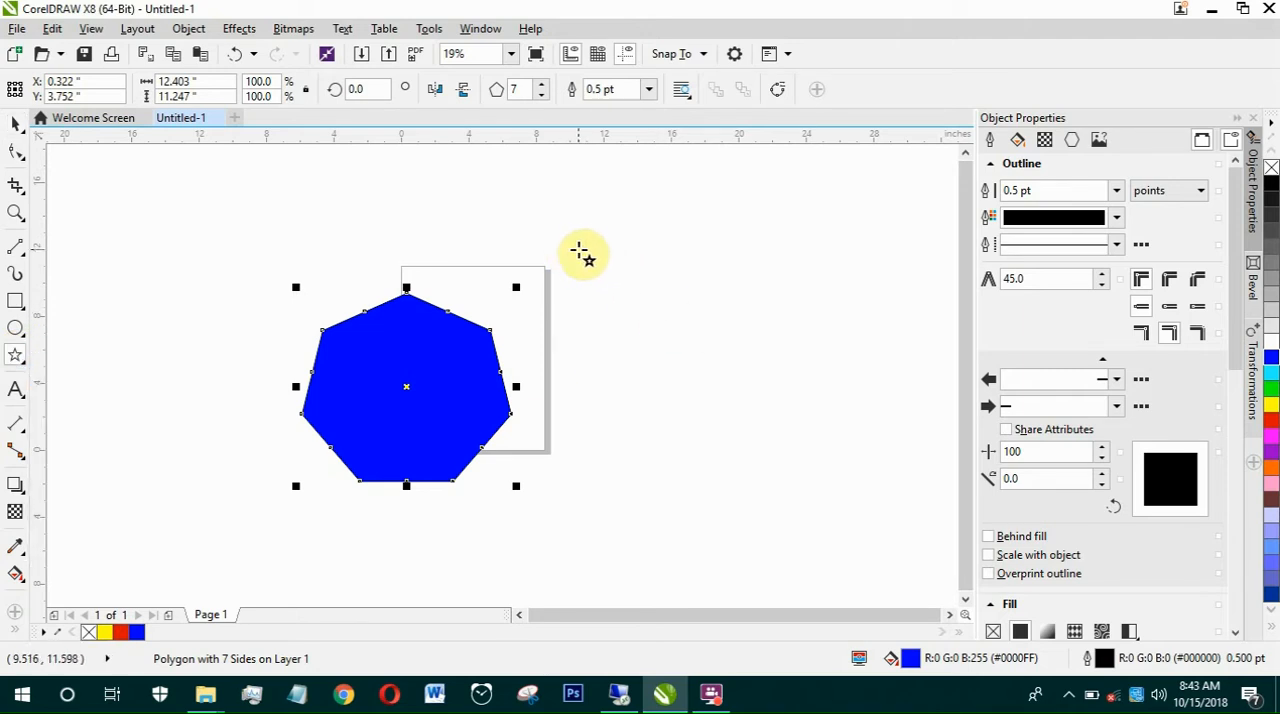
{"action": "left_click_drag", "start_coordinate": [596, 249], "coordinate": [847, 484]}
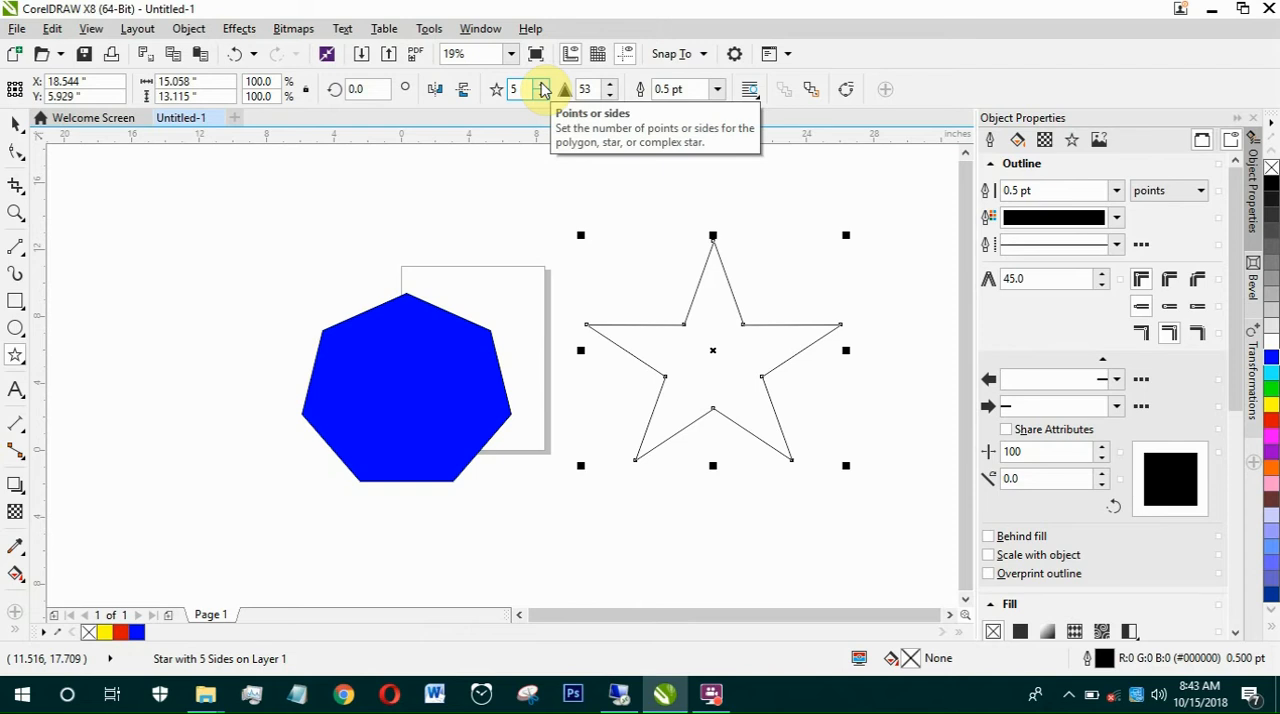
Step: Set the star's number of points to 8
{"action": "left_click", "coordinate": [541, 85]}
{"action": "left_click", "coordinate": [541, 85]}
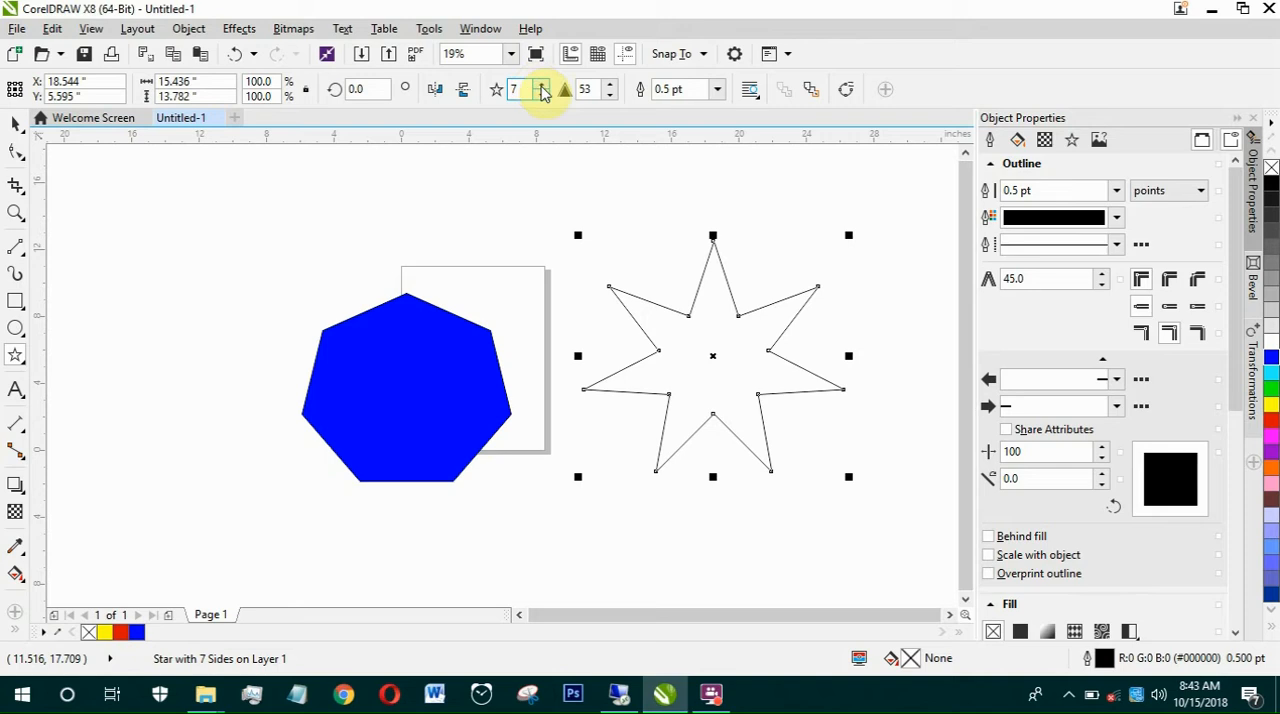
{"action": "left_click_drag", "start_coordinate": [521, 89], "coordinate": [476, 91]}
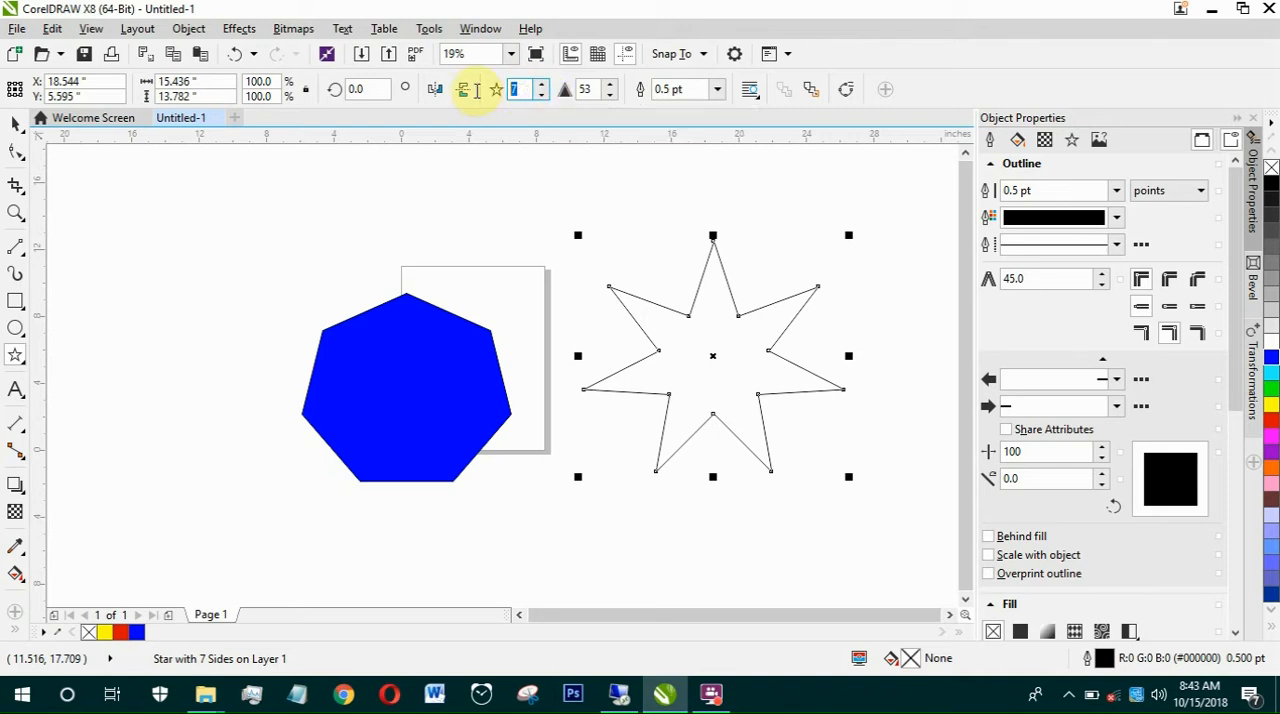
{"action": "type", "text": "8"}
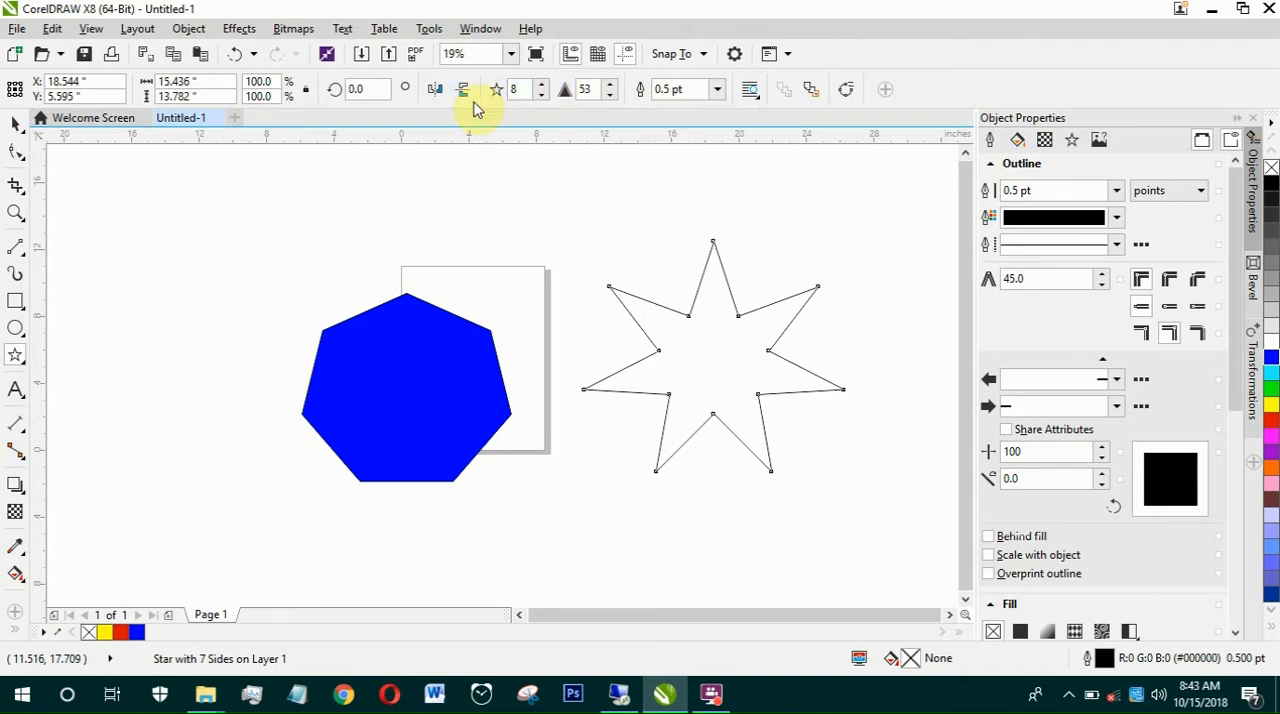
{"action": "key", "text": "Return"}
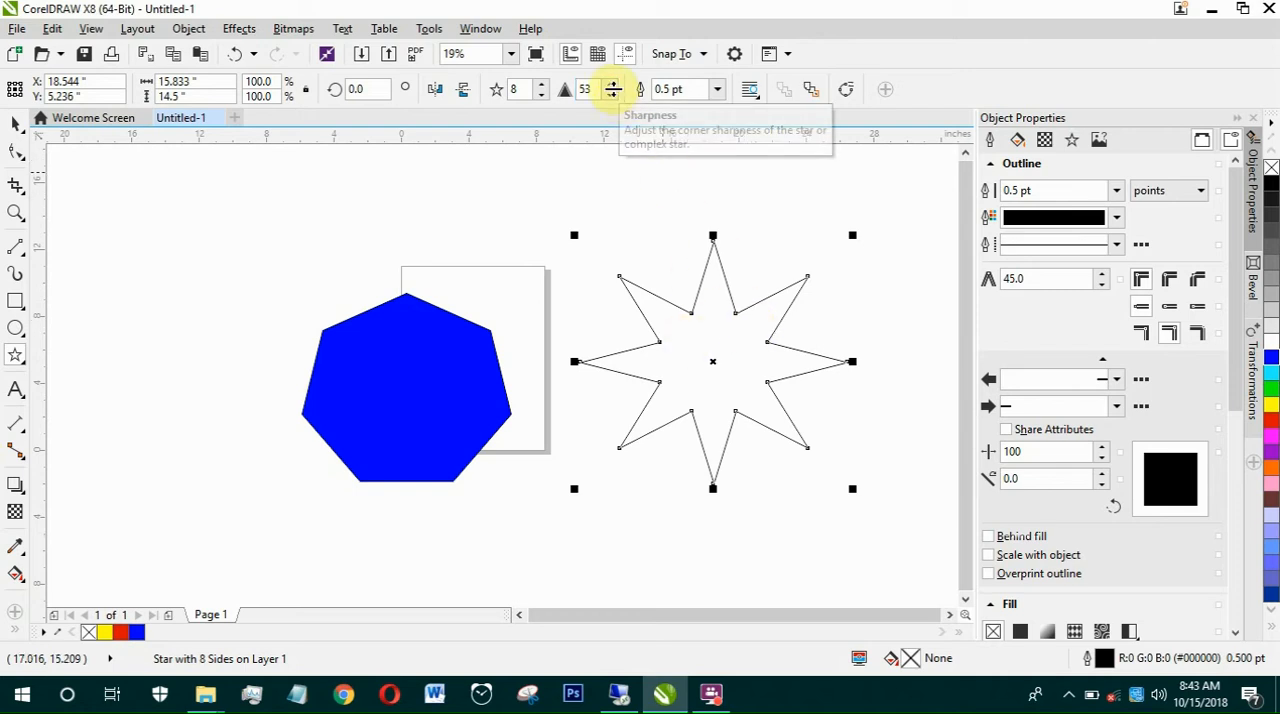
Step: Raise the star's sharpness to 60
{"action": "left_click", "coordinate": [611, 87]}
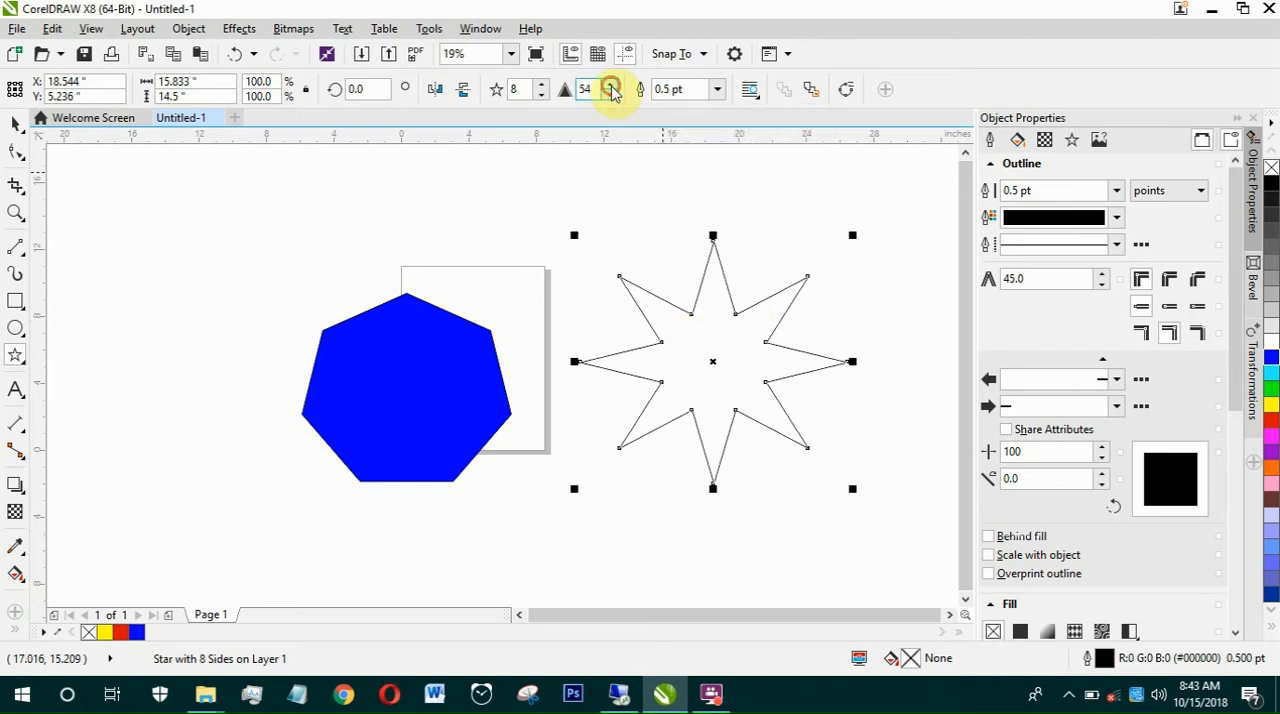
{"action": "left_click", "coordinate": [611, 88]}
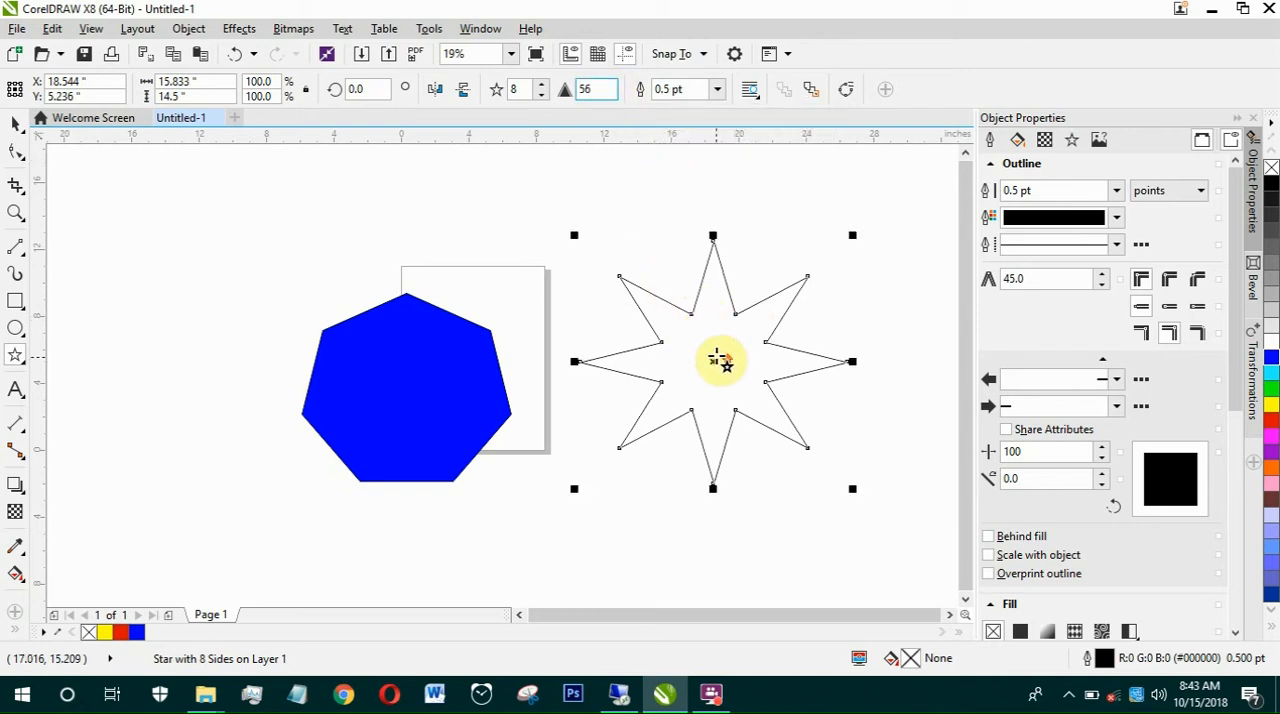
{"action": "scroll", "coordinate": [717, 358], "scroll_direction": "up", "scroll_amount": 1}
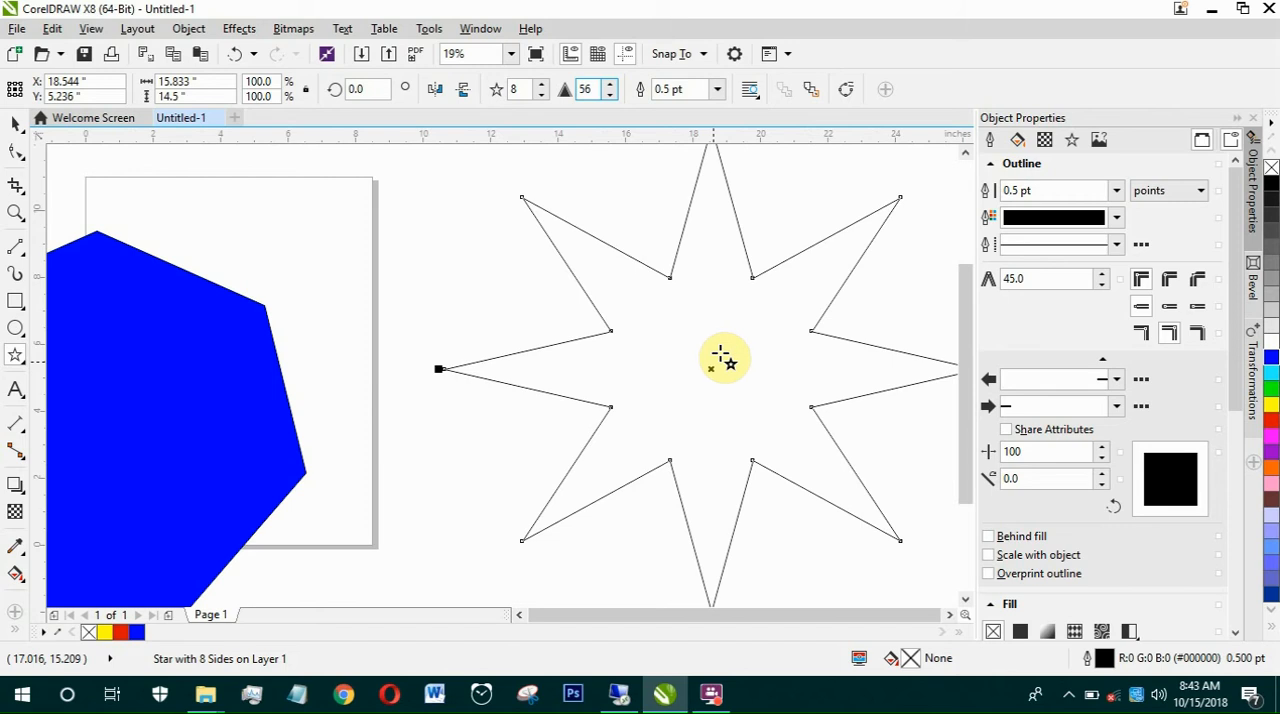
{"action": "left_click", "coordinate": [611, 88]}
{"action": "left_click", "coordinate": [608, 90]}
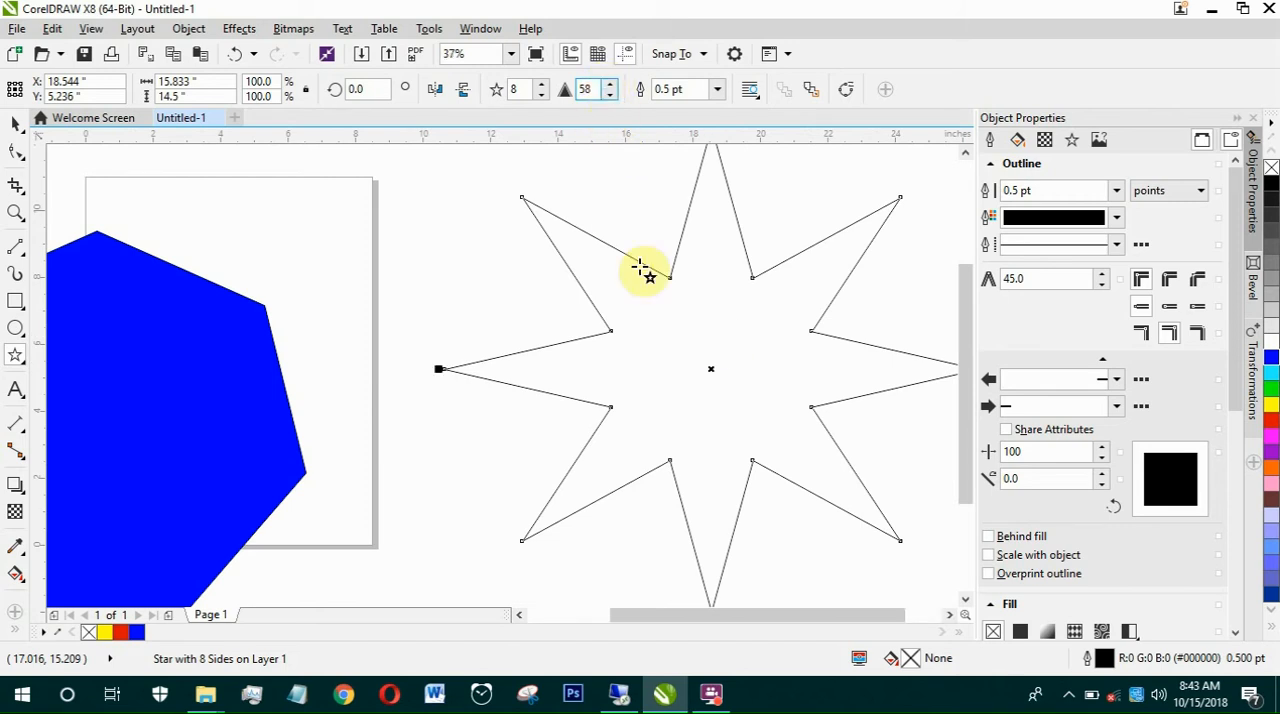
{"action": "left_click", "coordinate": [610, 86]}
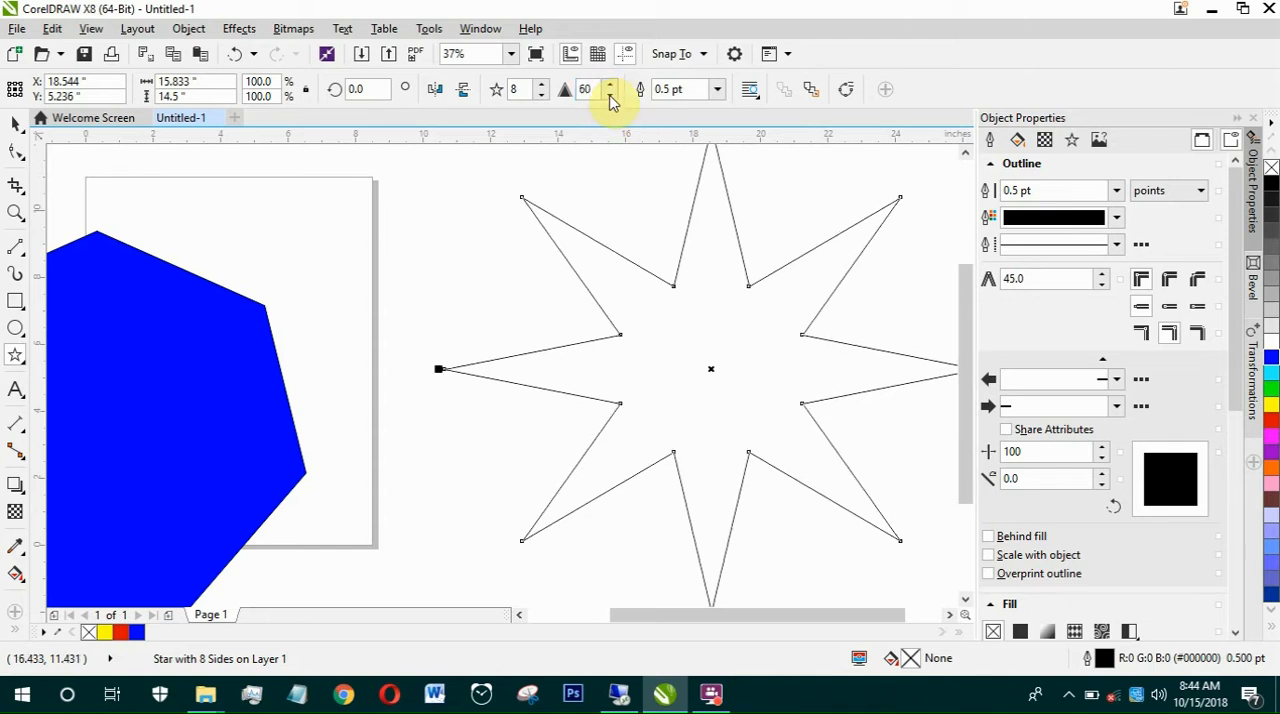
Step: Lower the eight-pointed star's sharpness to 34 and fill the star with green
{"action": "left_click", "coordinate": [610, 95]}
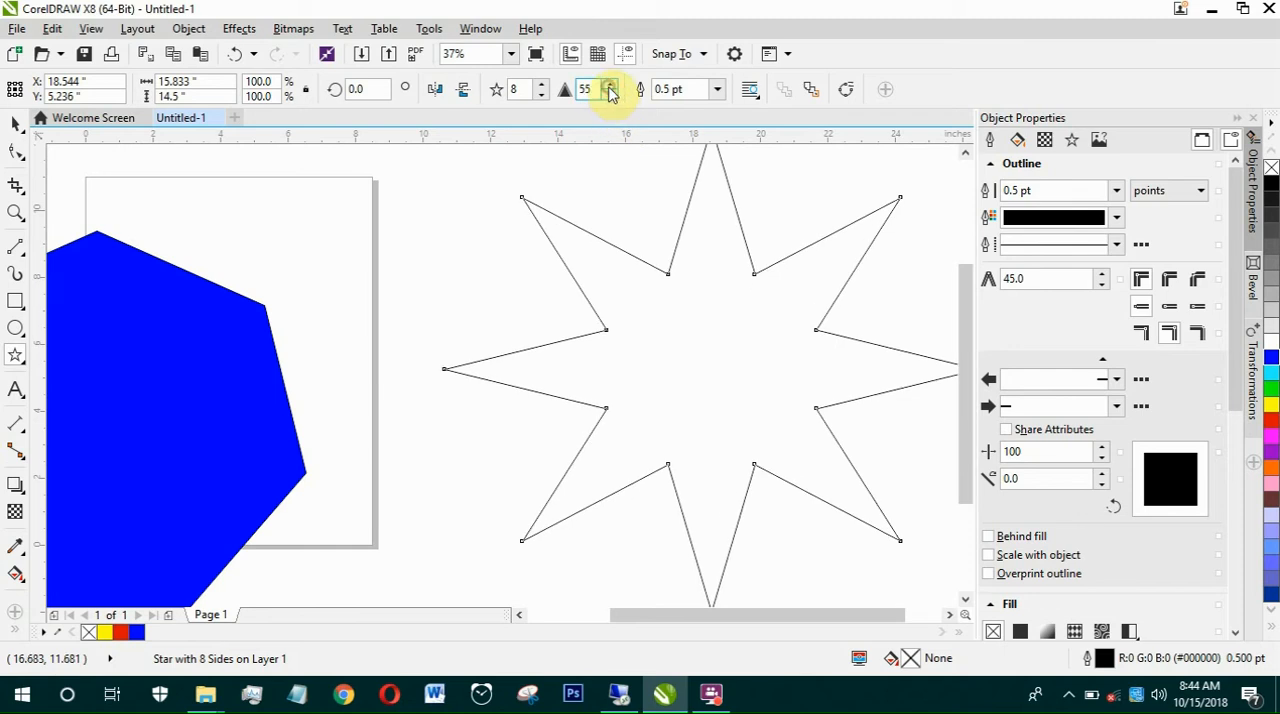
{"action": "left_click_drag", "start_coordinate": [610, 108], "coordinate": [617, 127]}
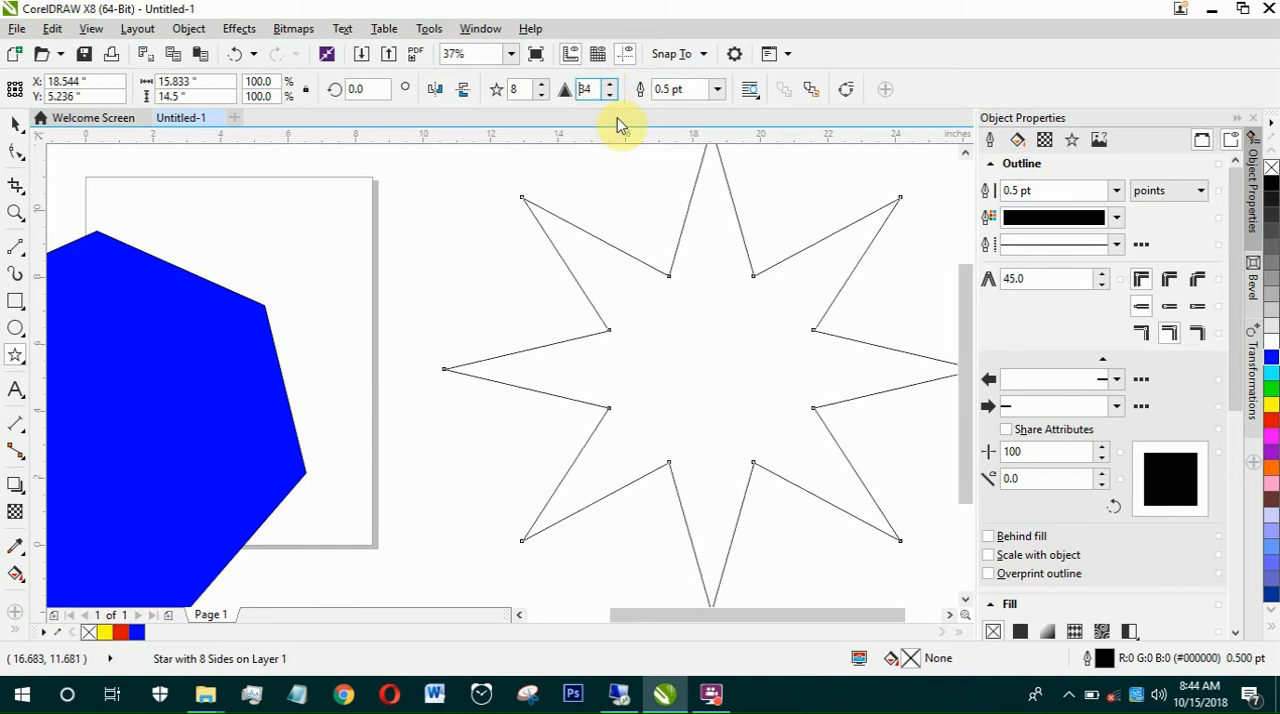
{"action": "scroll", "coordinate": [465, 318], "scroll_direction": "down", "scroll_amount": 1}
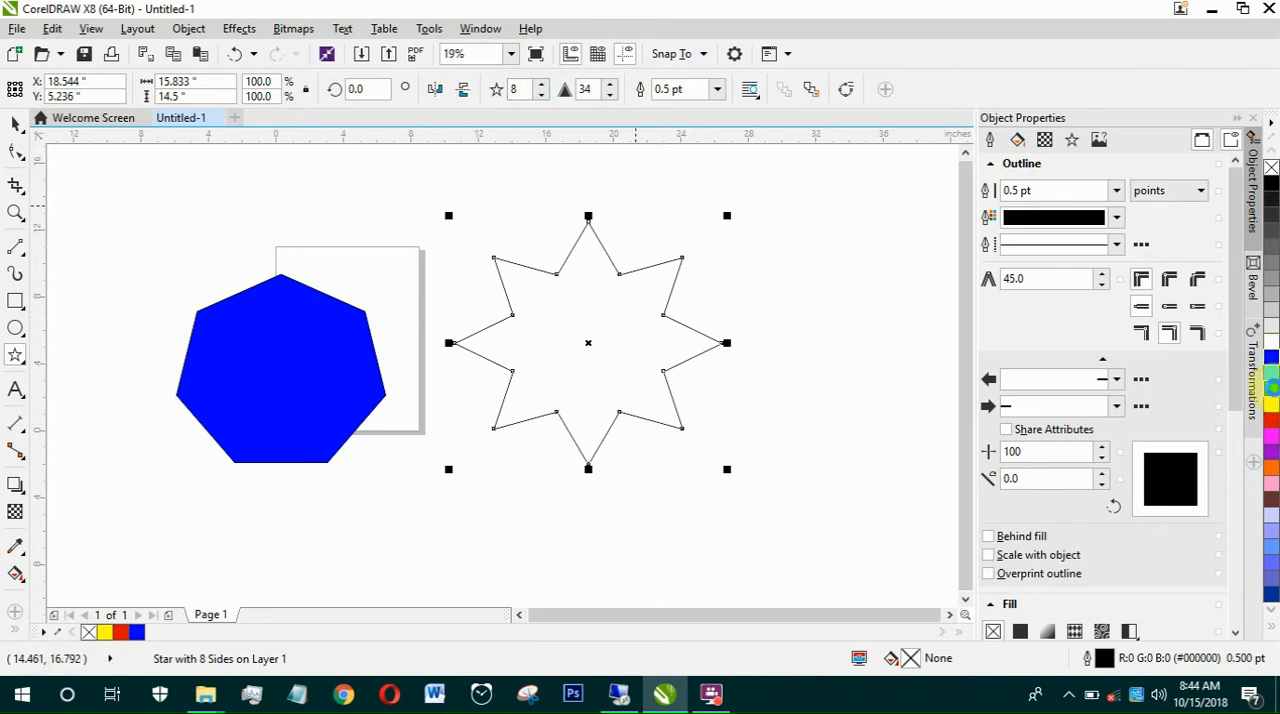
{"action": "left_click", "coordinate": [1272, 388]}
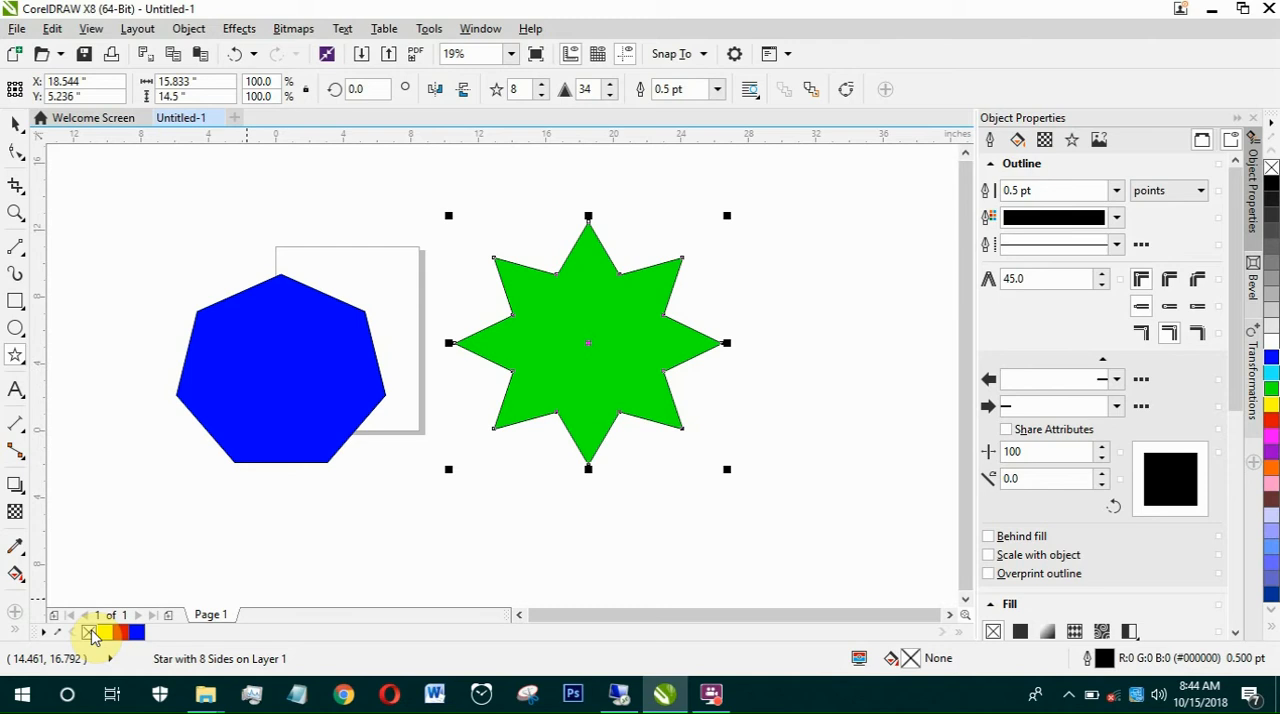
Step: Draw a nine-pointed complex star about 18.8 by 15.6 inches in the empty area right of the green star
{"action": "left_click", "coordinate": [16, 357]}
{"action": "left_click", "coordinate": [13, 355]}
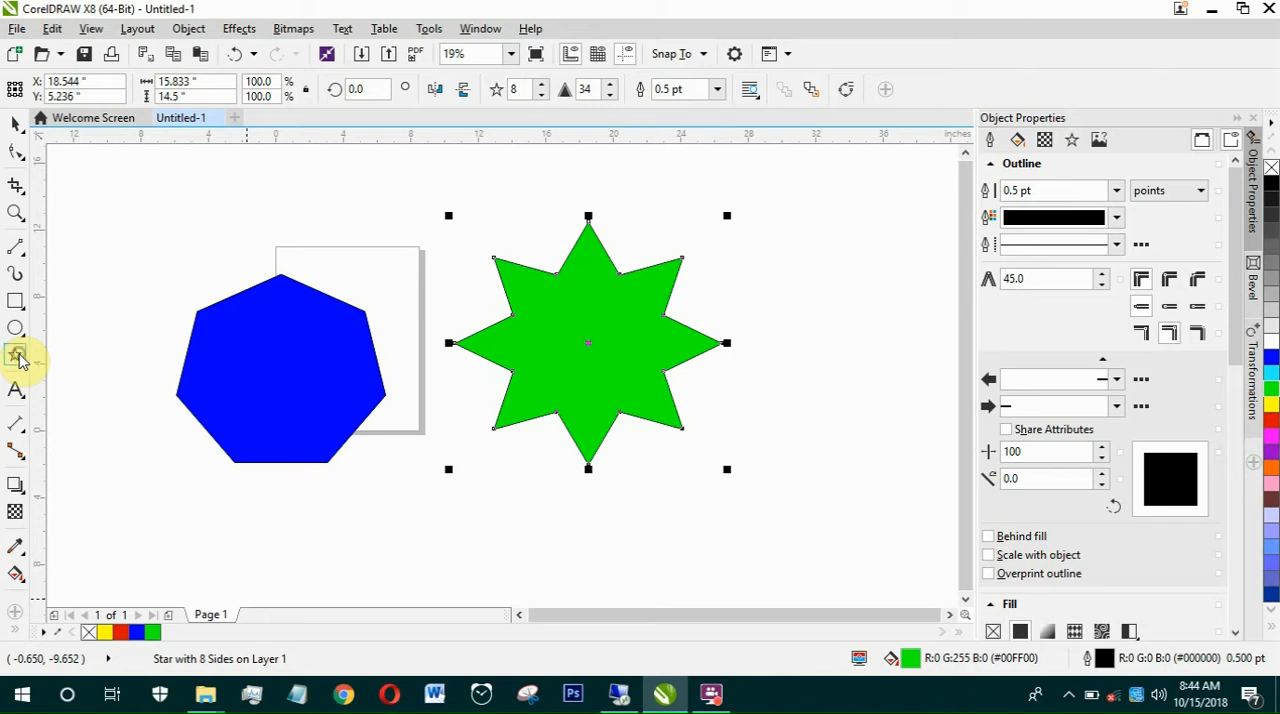
{"action": "left_click", "coordinate": [16, 357]}
{"action": "left_click", "coordinate": [52, 397]}
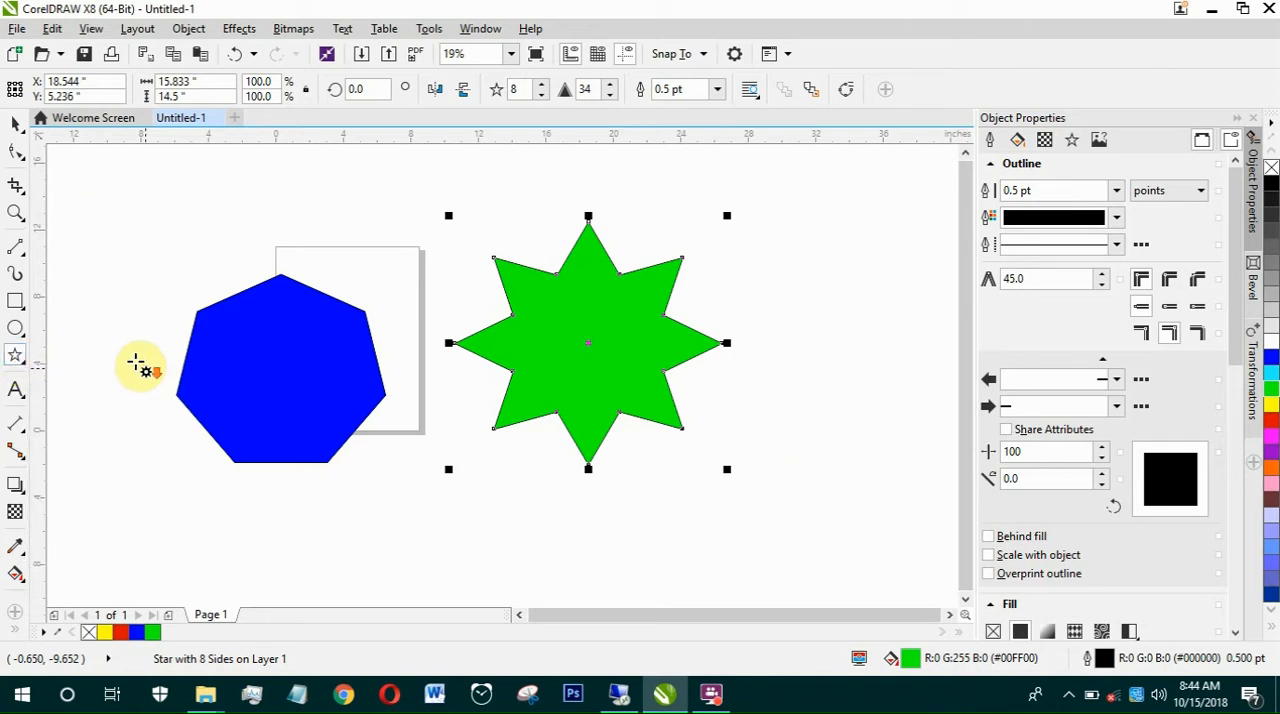
{"action": "scroll", "coordinate": [106, 343], "scroll_direction": "down", "scroll_amount": 2}
{"action": "scroll", "coordinate": [623, 420], "scroll_direction": "up", "scroll_amount": 2}
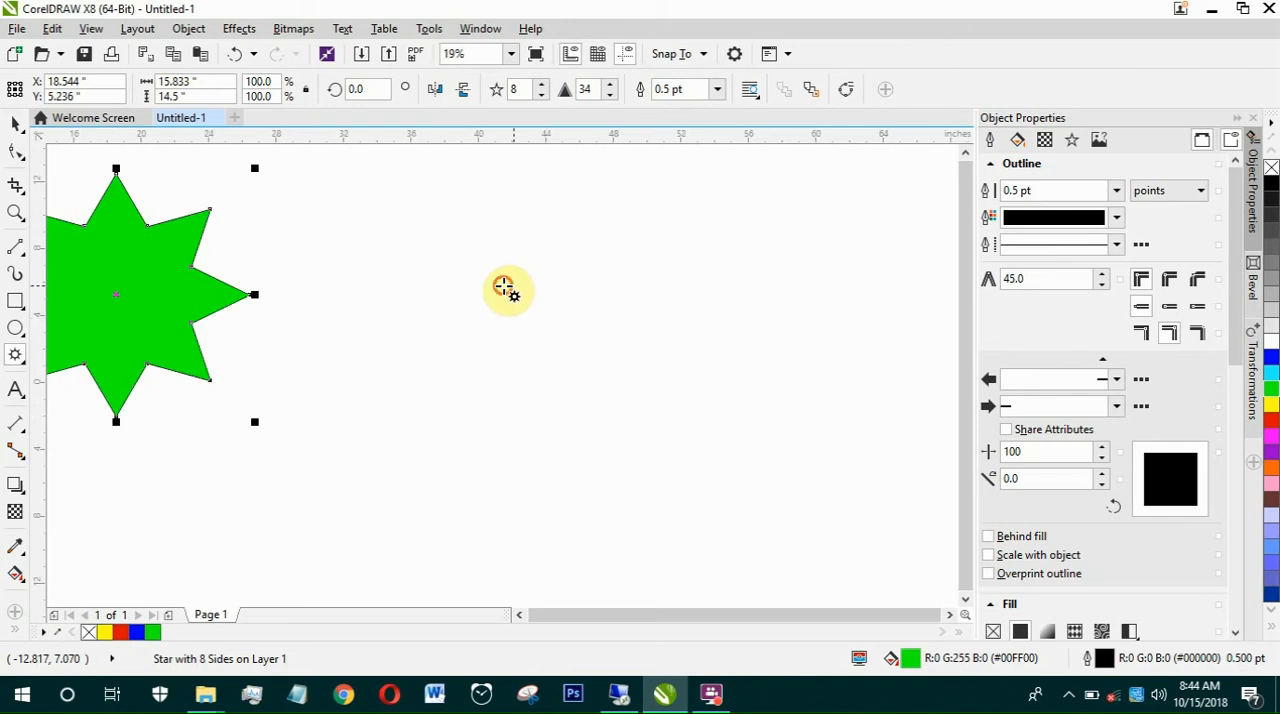
{"action": "left_click_drag", "start_coordinate": [504, 285], "coordinate": [826, 558]}
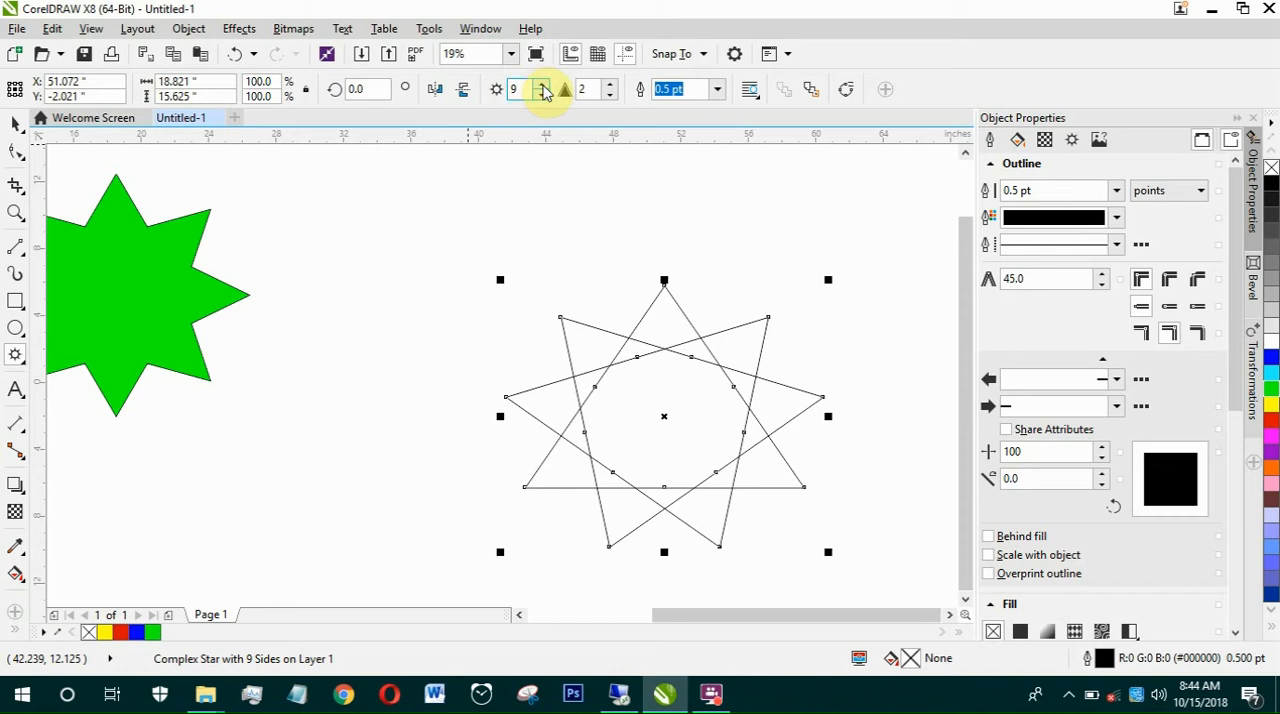
Step: Set the complex star's number of points to 12 and its sharpness to 3
{"action": "left_click", "coordinate": [543, 88]}
{"action": "left_click", "coordinate": [543, 88]}
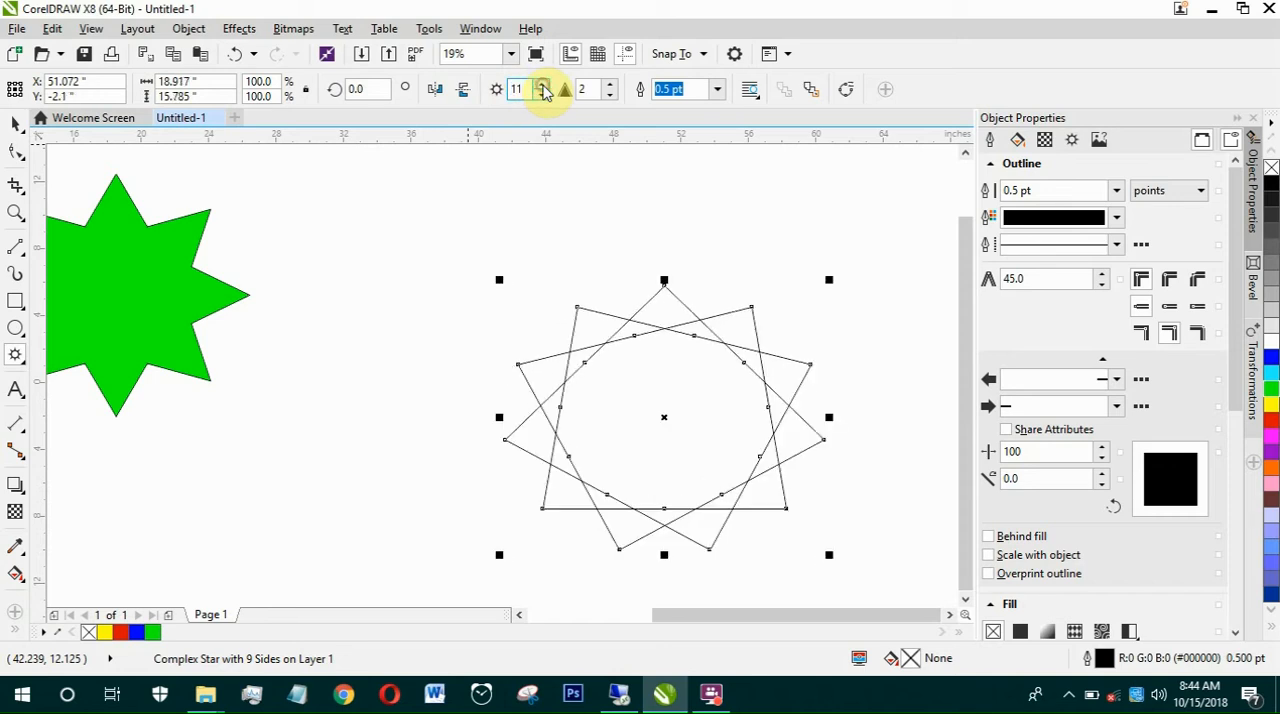
{"action": "left_click", "coordinate": [543, 88]}
{"action": "left_click", "coordinate": [611, 92]}
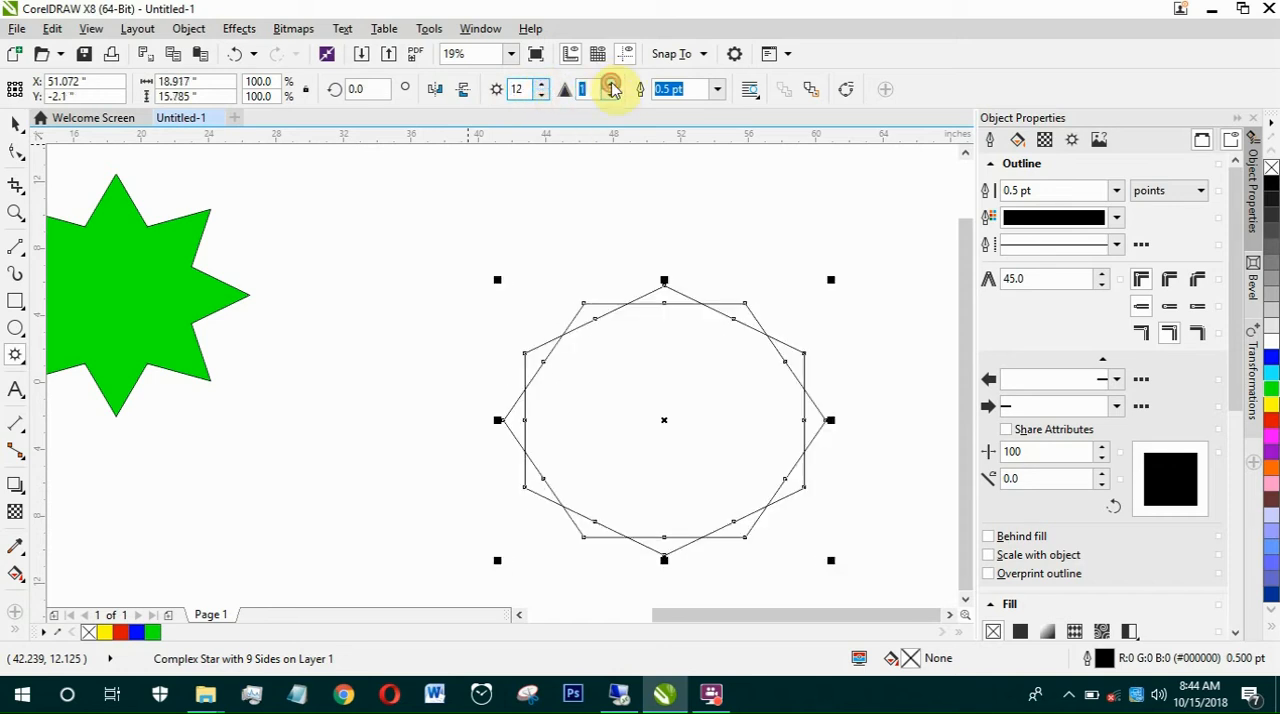
{"action": "left_click", "coordinate": [611, 88]}
{"action": "left_click", "coordinate": [611, 88]}
{"action": "left_click", "coordinate": [611, 88]}
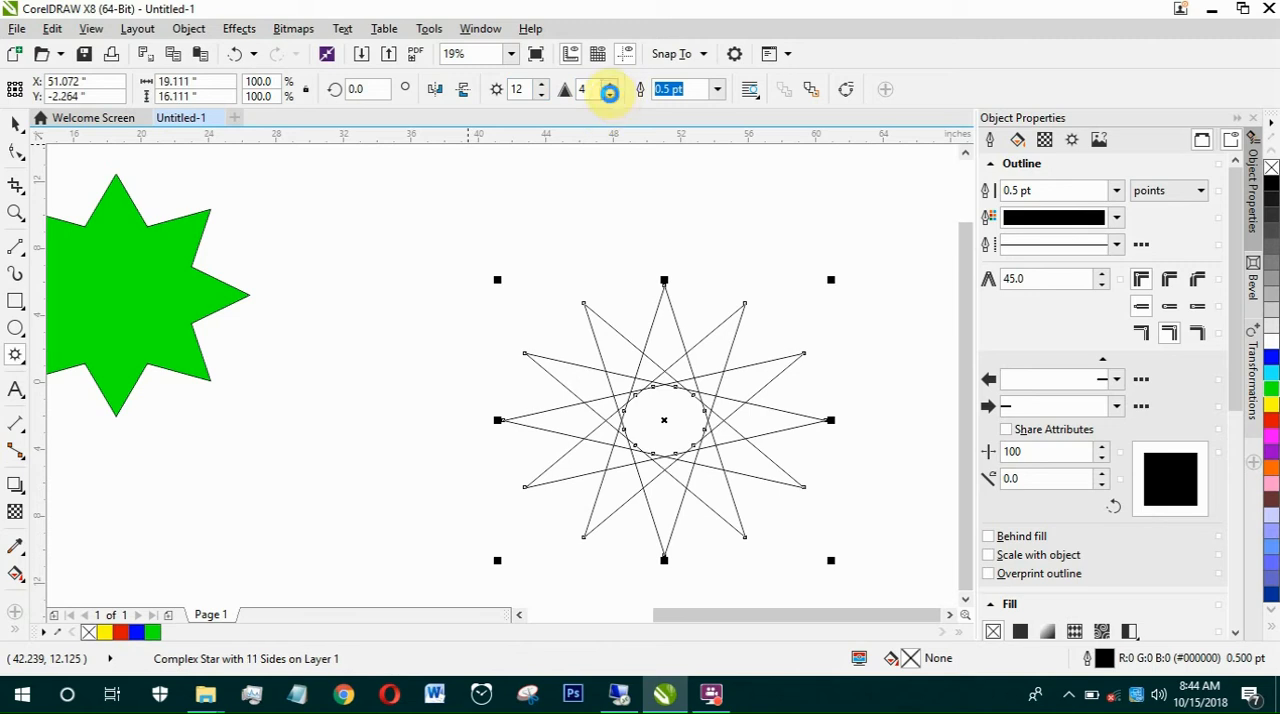
{"action": "left_click", "coordinate": [609, 91]}
Step: Fill the complex star with blue and no outline, and place it below the heptagon and the green star
{"action": "scroll", "coordinate": [651, 271], "scroll_direction": "down", "scroll_amount": 2}
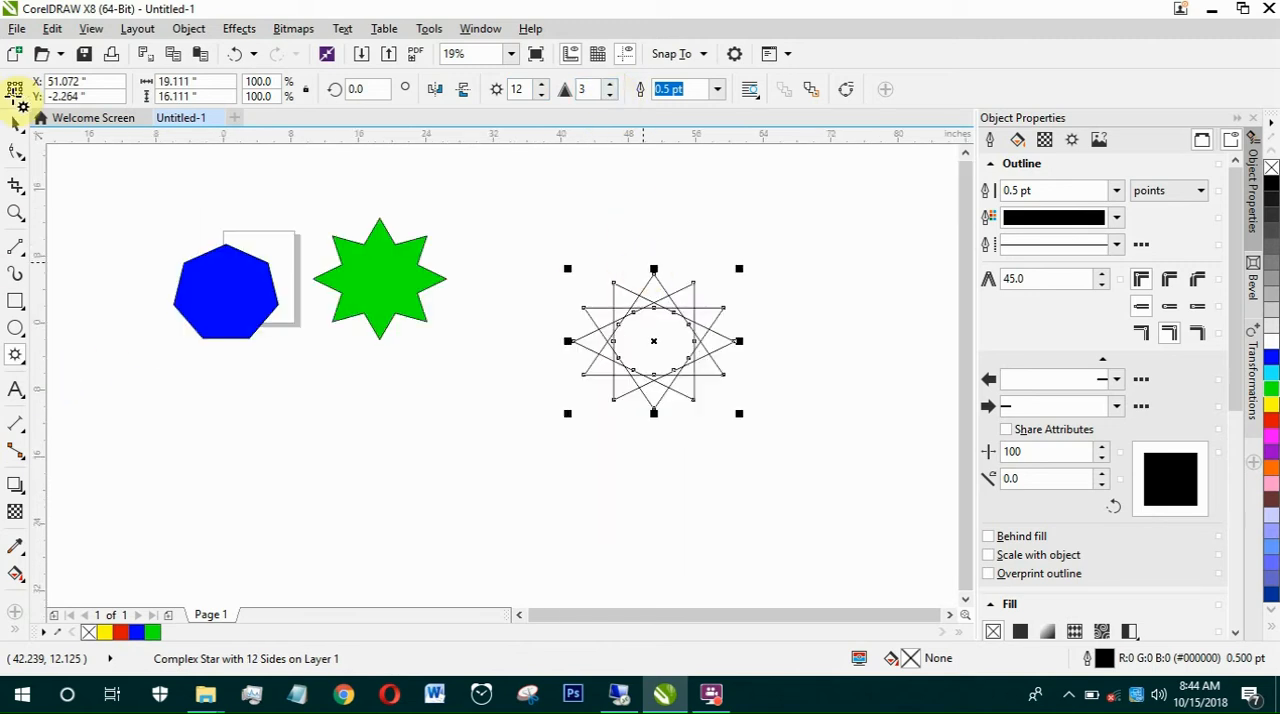
{"action": "left_click", "coordinate": [135, 633]}
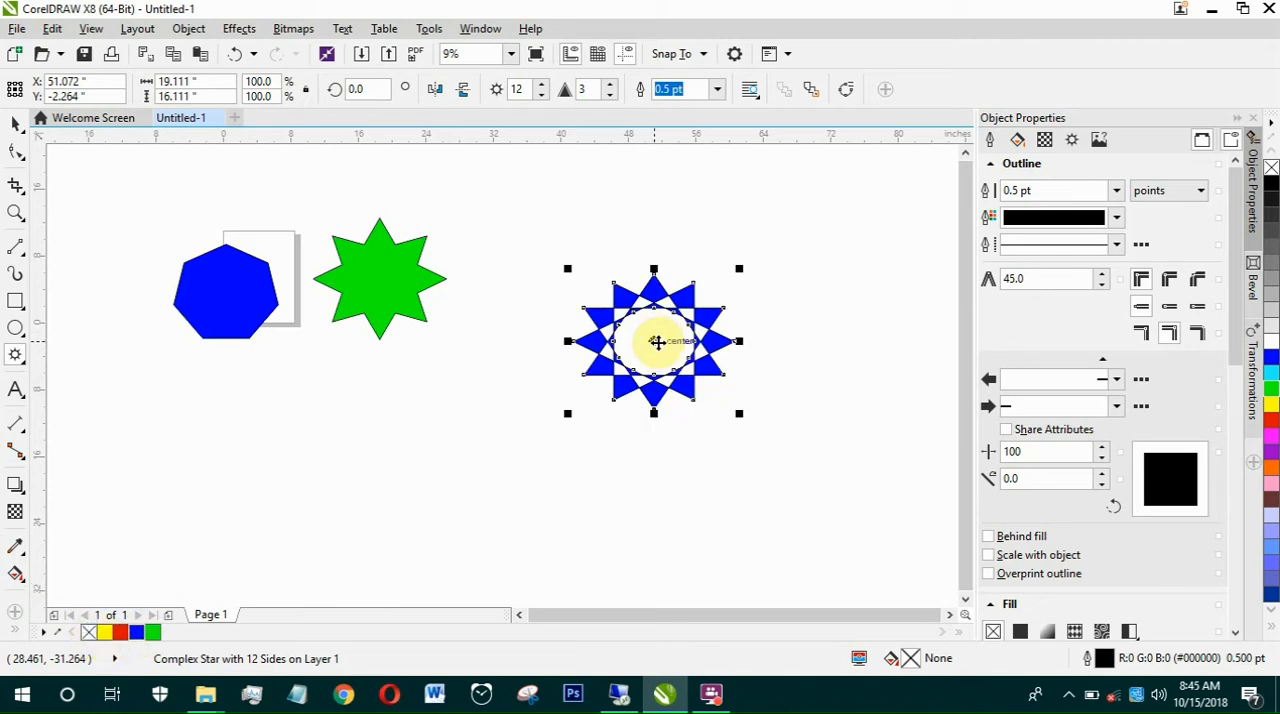
{"action": "left_click_drag", "start_coordinate": [656, 342], "coordinate": [343, 400]}
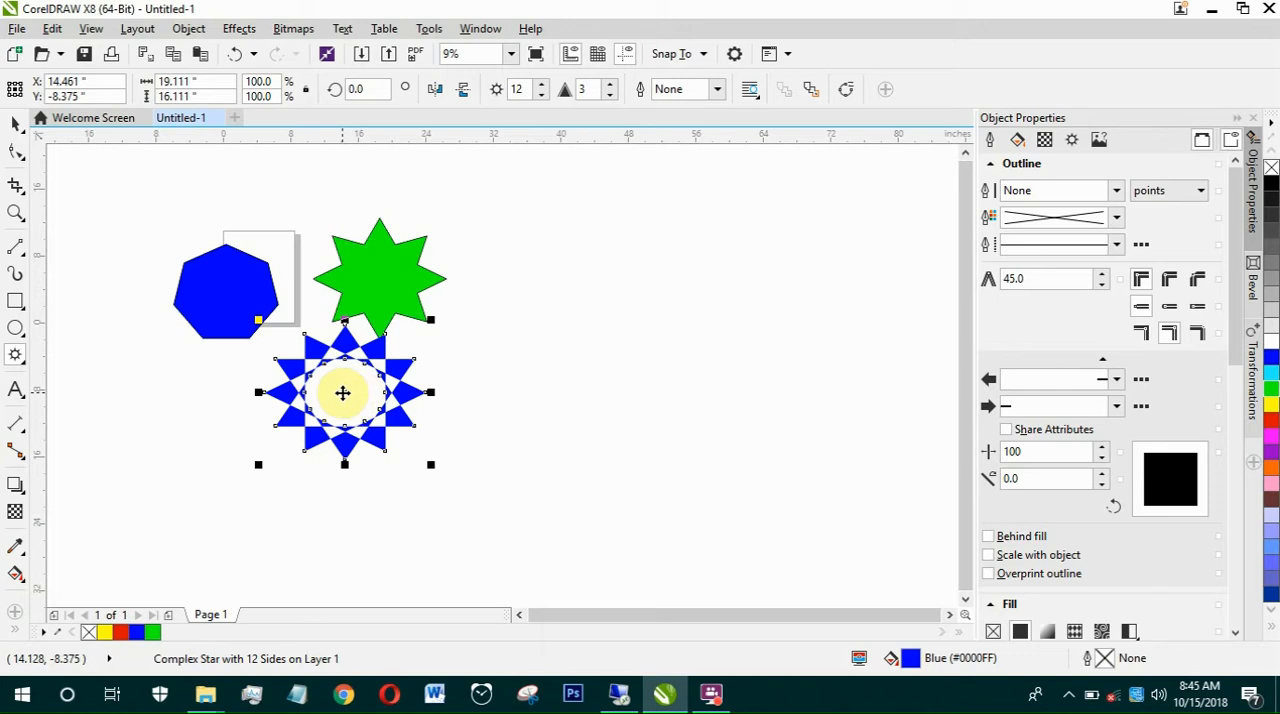
{"action": "left_click_drag", "start_coordinate": [342, 393], "coordinate": [283, 427]}
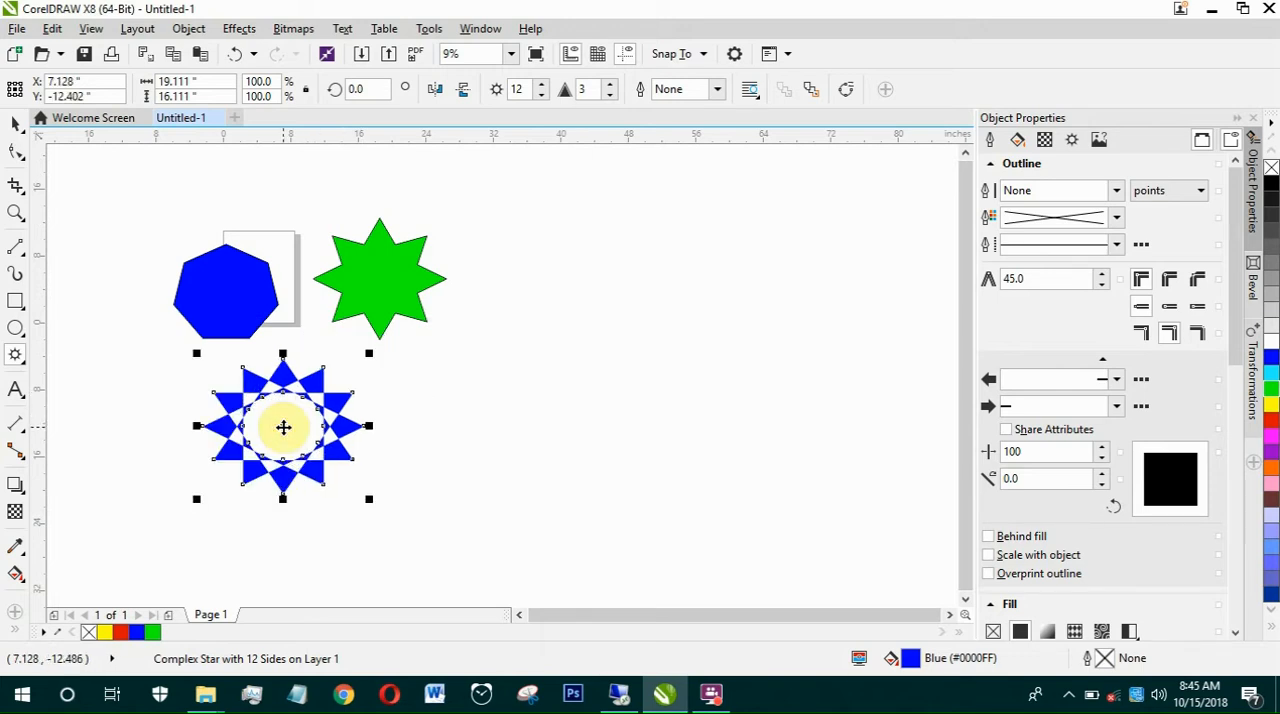
Step: Select the heptagon, the green star and the complex star together and delete them
{"action": "left_click", "coordinate": [16, 122]}
{"action": "left_click_drag", "start_coordinate": [110, 177], "coordinate": [583, 560]}
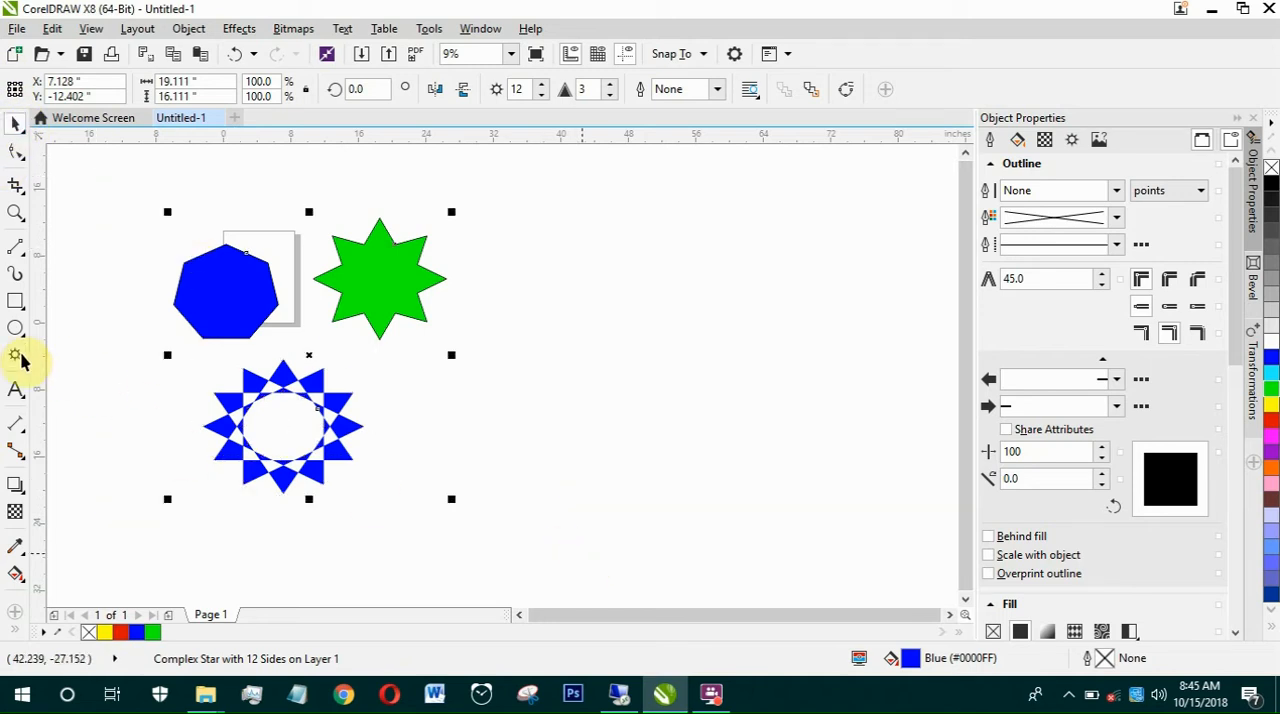
{"action": "key", "text": "Delete"}
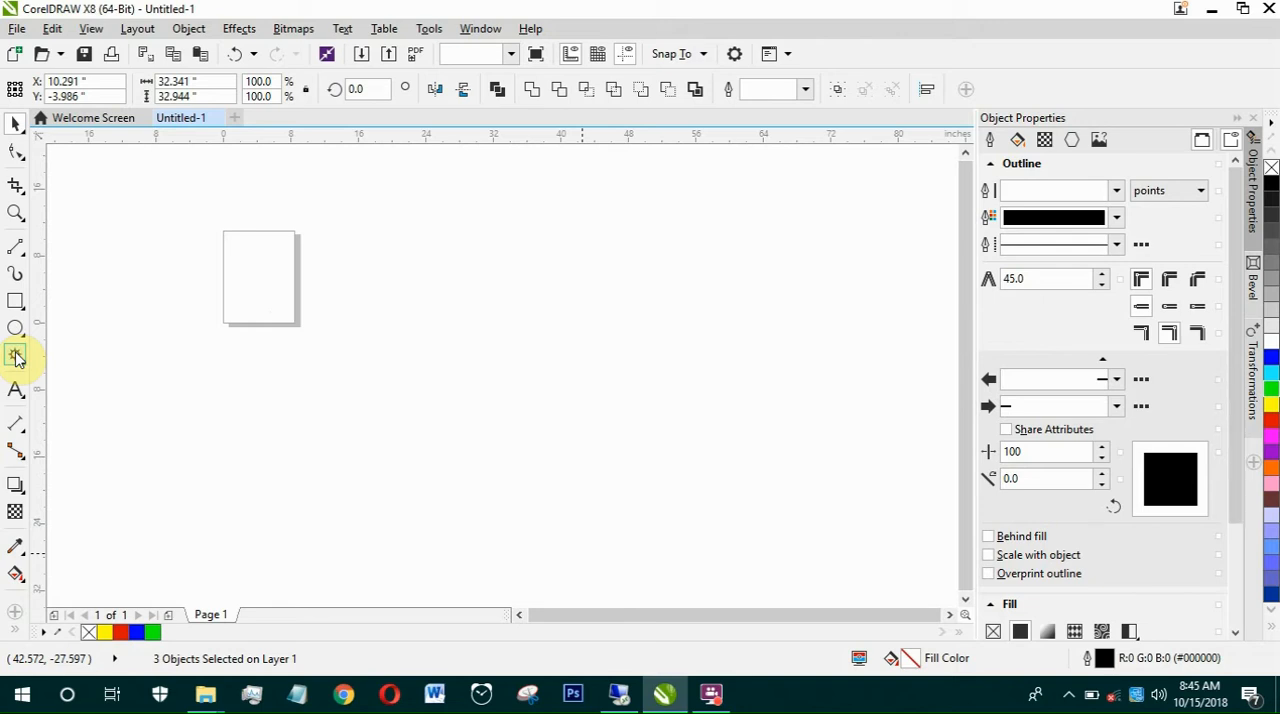
Step: Draw a graph paper grid of 9 columns and 14 rows, about 48.9 by 38.7 inches, from the page's upper-left corner
{"action": "left_click", "coordinate": [16, 356]}
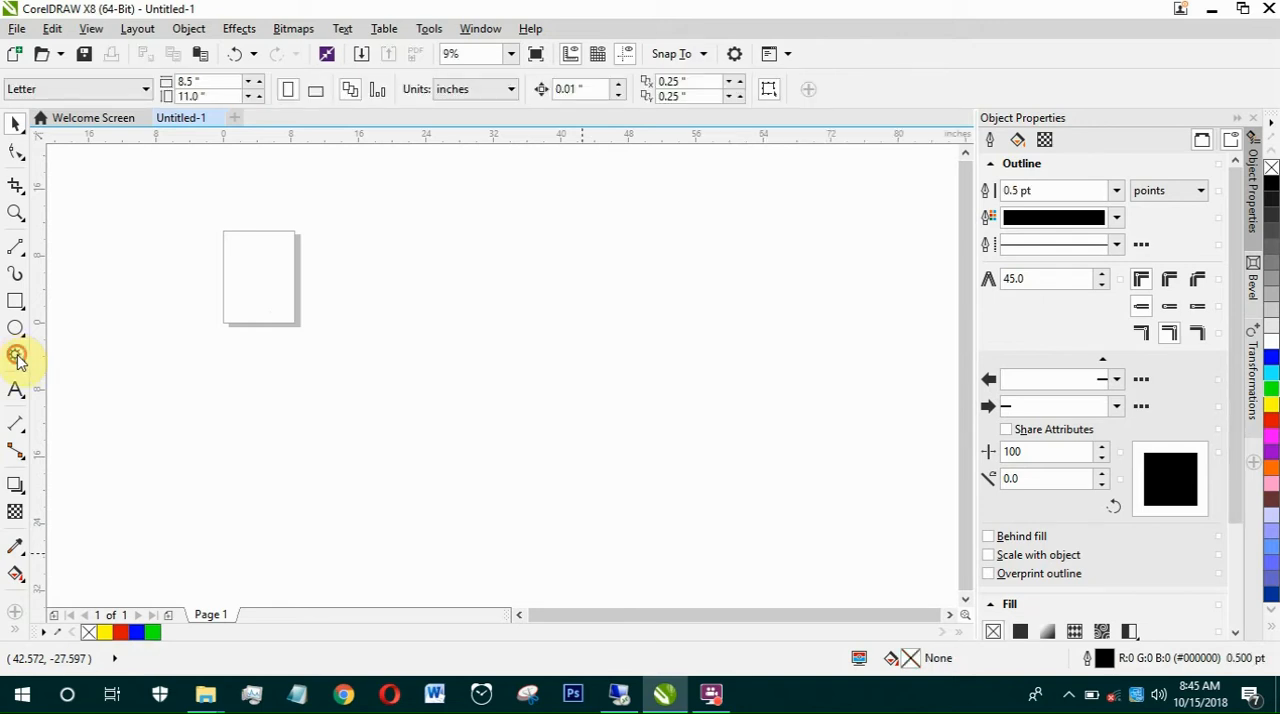
{"action": "left_click", "coordinate": [19, 360]}
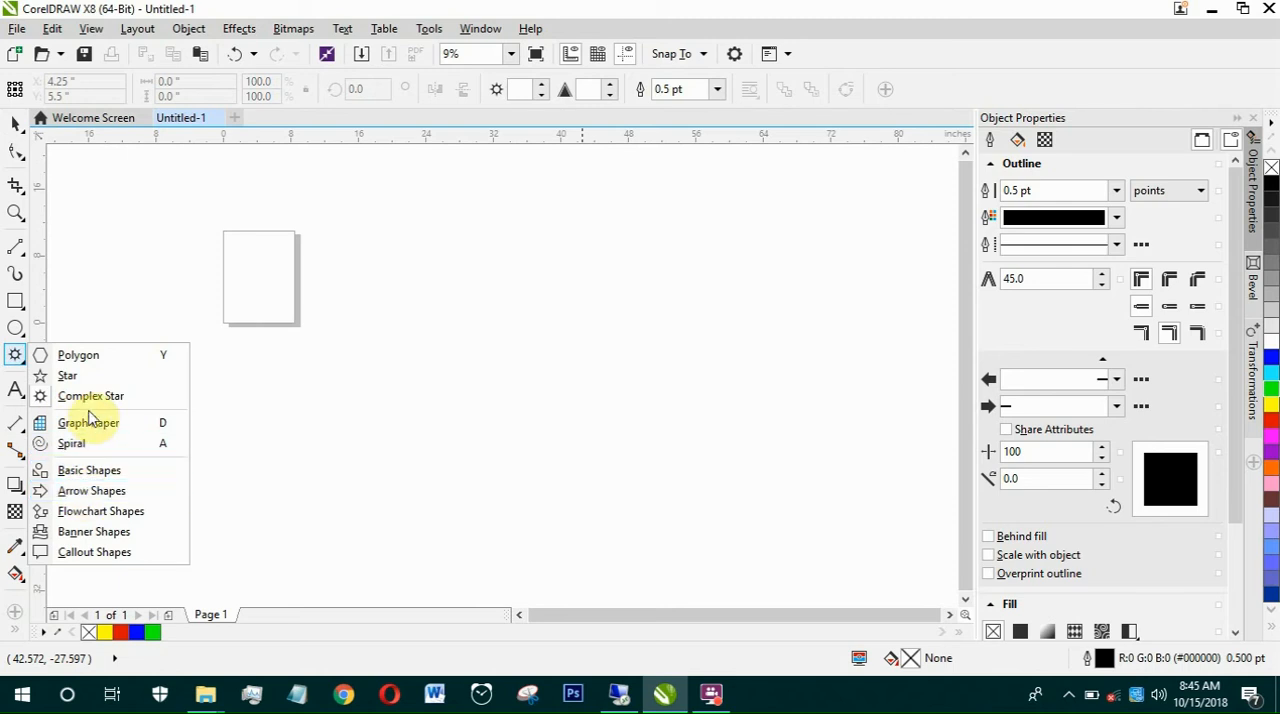
{"action": "left_click", "coordinate": [92, 426]}
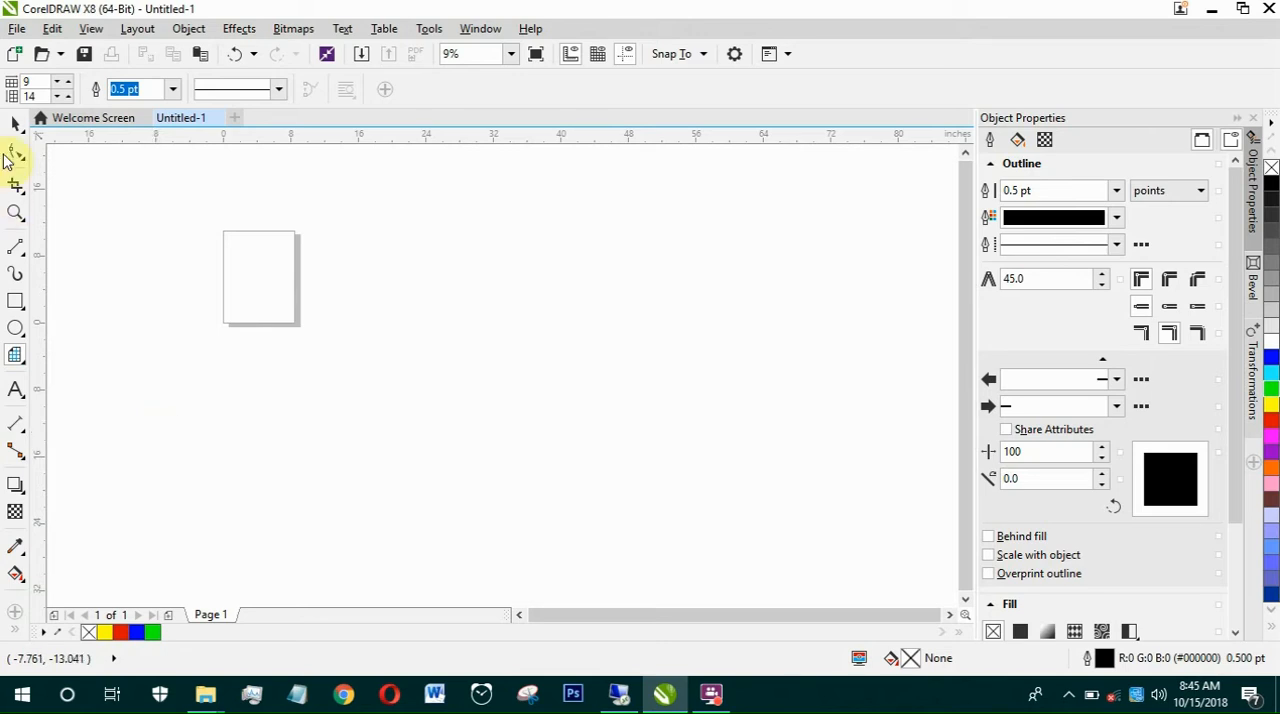
{"action": "left_click_drag", "start_coordinate": [223, 232], "coordinate": [637, 560]}
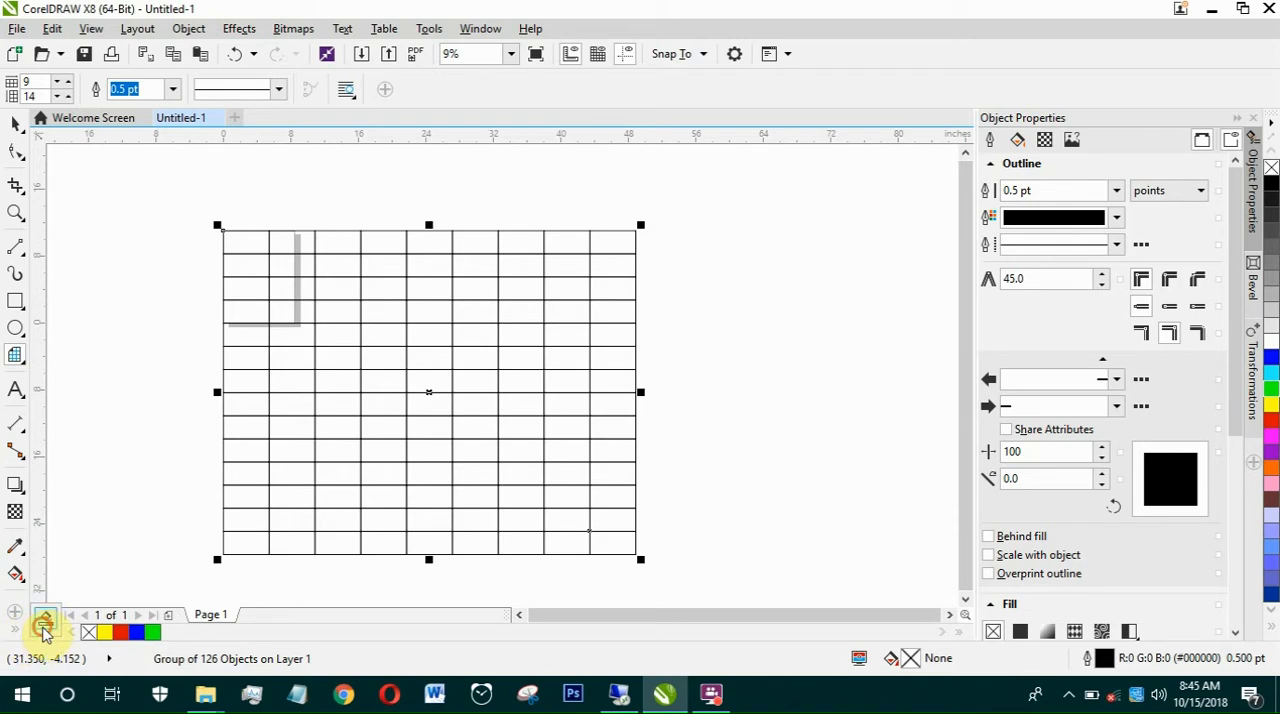
Step: Use Smart Fill to colour seven stacked cells in the grid's third column green, forming the stem of an F
{"action": "left_click", "coordinate": [43, 628]}
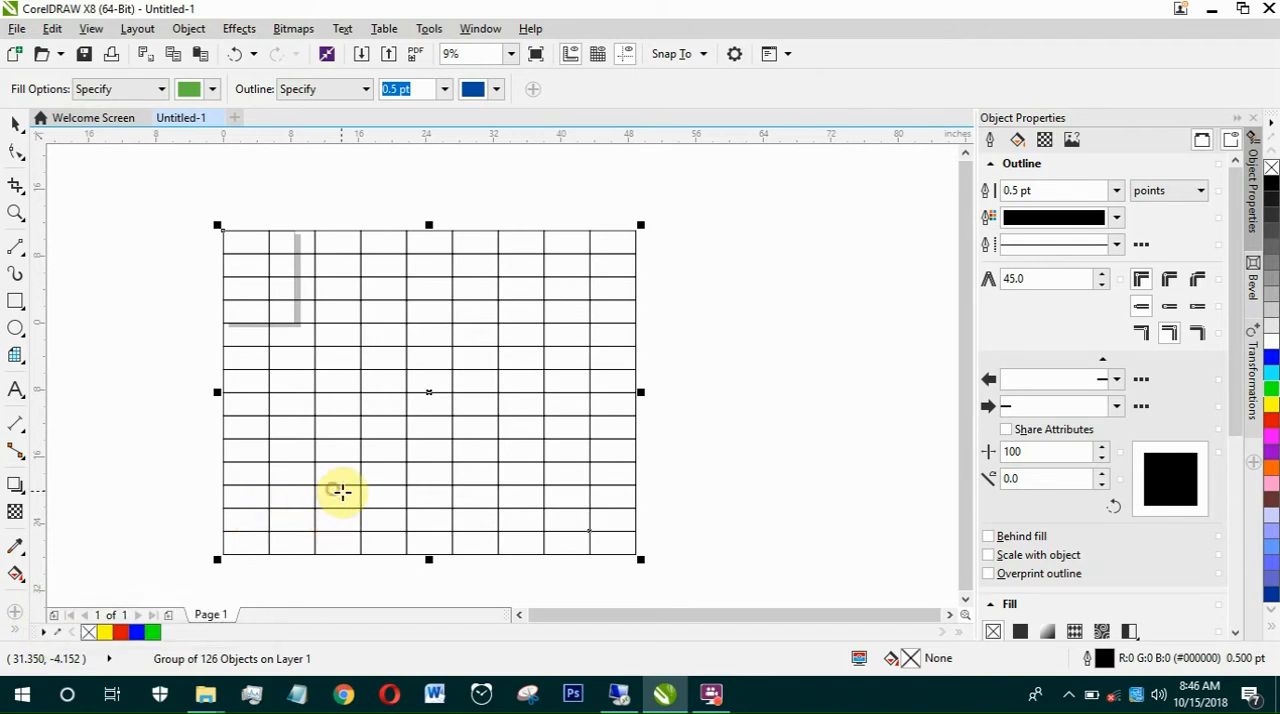
{"action": "left_click", "coordinate": [341, 491]}
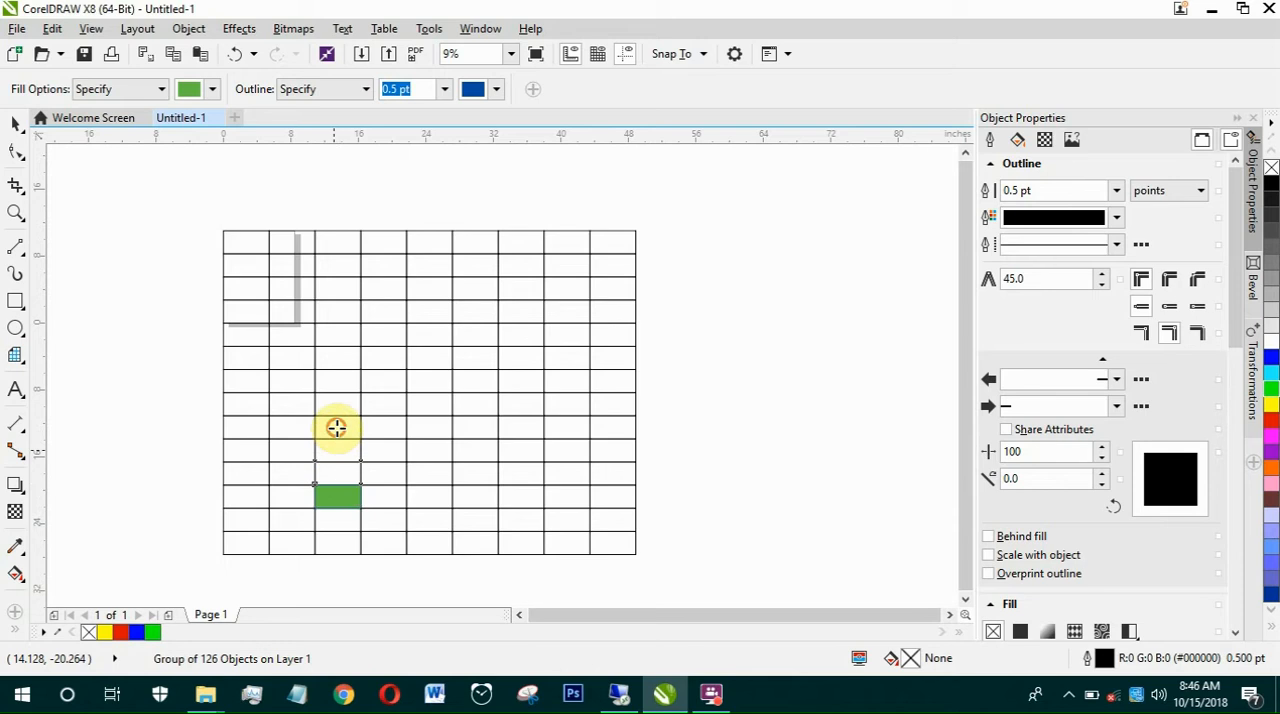
{"action": "left_click", "coordinate": [337, 422]}
{"action": "left_click", "coordinate": [342, 402]}
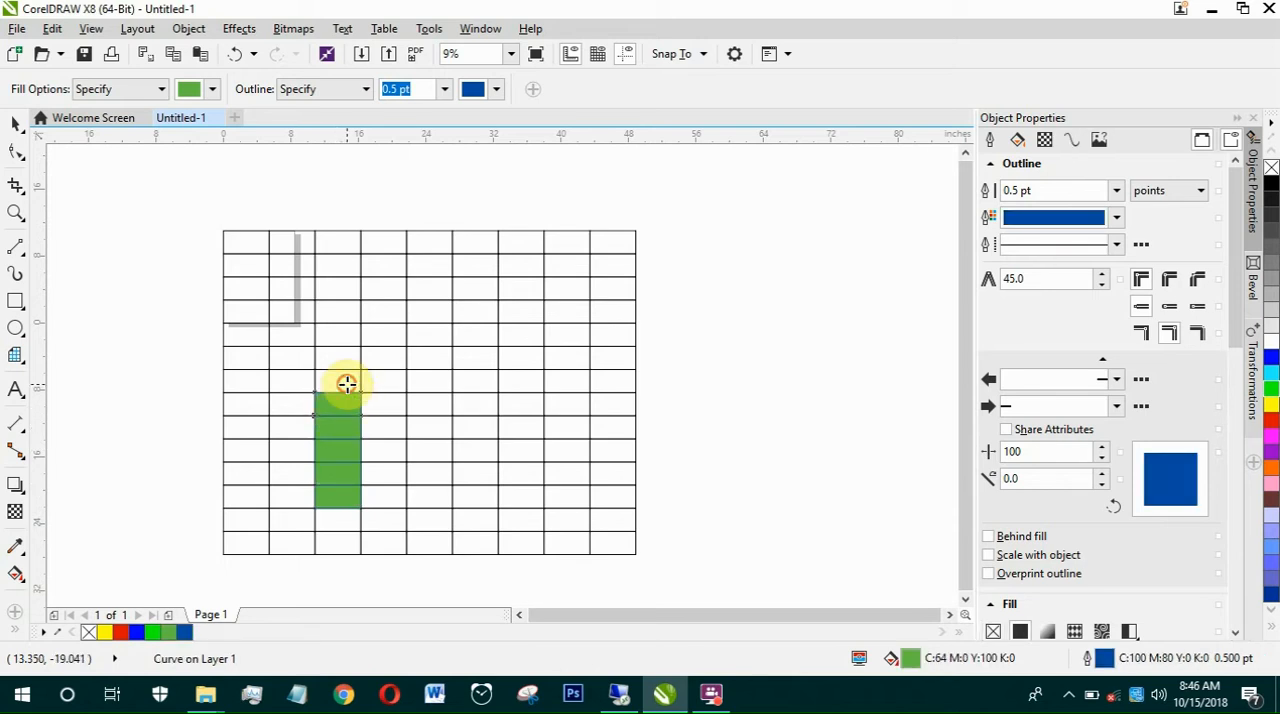
{"action": "left_click", "coordinate": [346, 358]}
Step: Smart-fill two green cells beside the stem's top cell and two beside its fourth cell to form the F's arms
{"action": "left_click", "coordinate": [372, 359]}
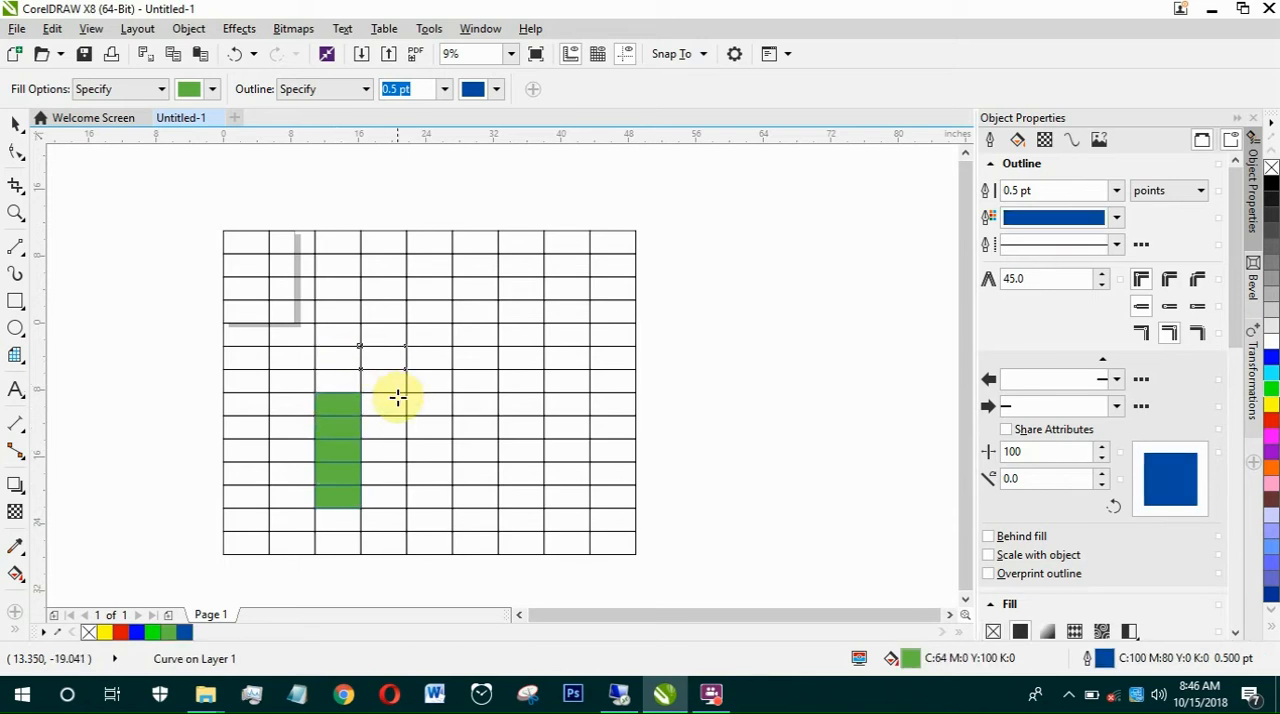
{"action": "left_click", "coordinate": [432, 359]}
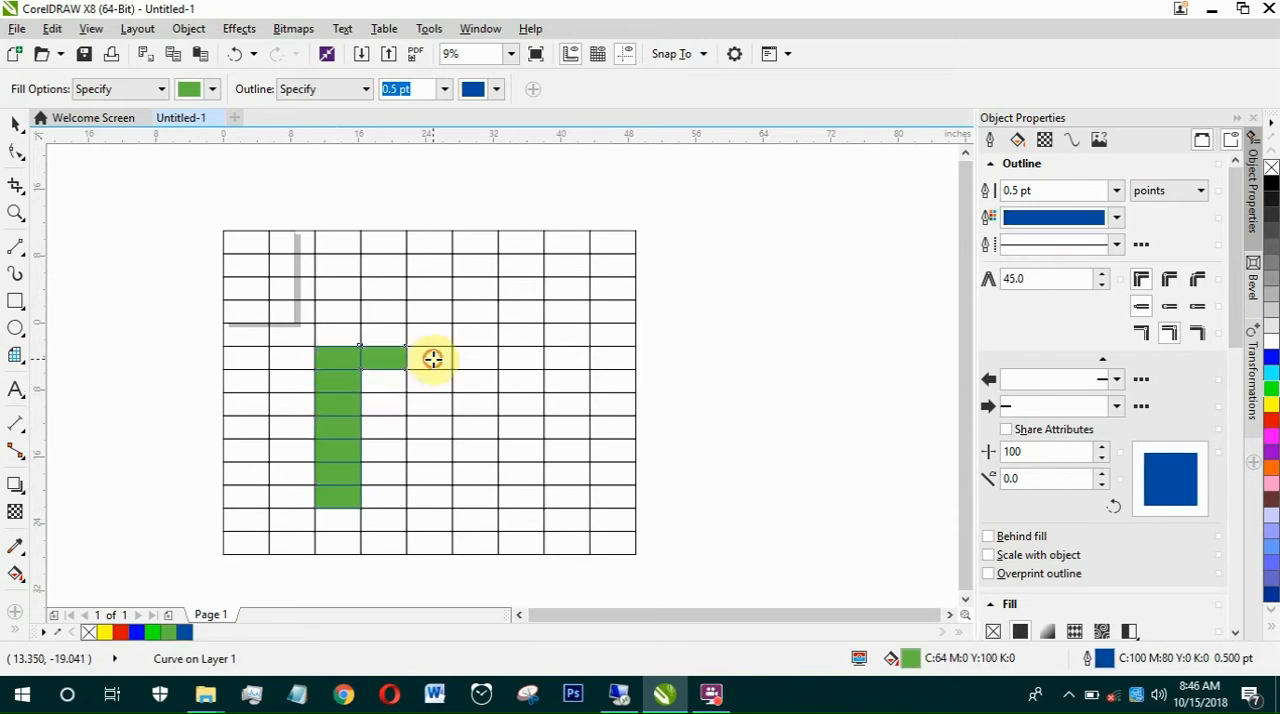
{"action": "left_click", "coordinate": [374, 424]}
{"action": "left_click", "coordinate": [422, 425]}
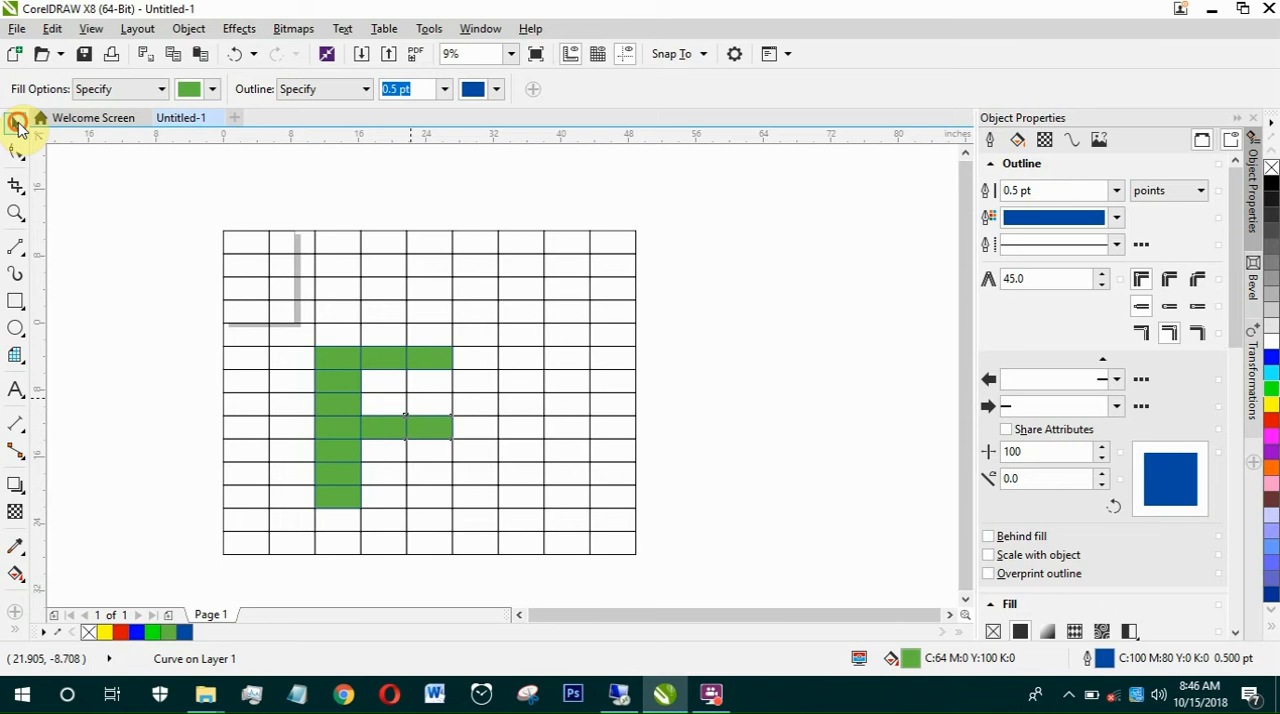
Step: Delete the graph paper grid, keeping the green filled cells
{"action": "left_click", "coordinate": [18, 122]}
{"action": "left_click", "coordinate": [258, 262]}
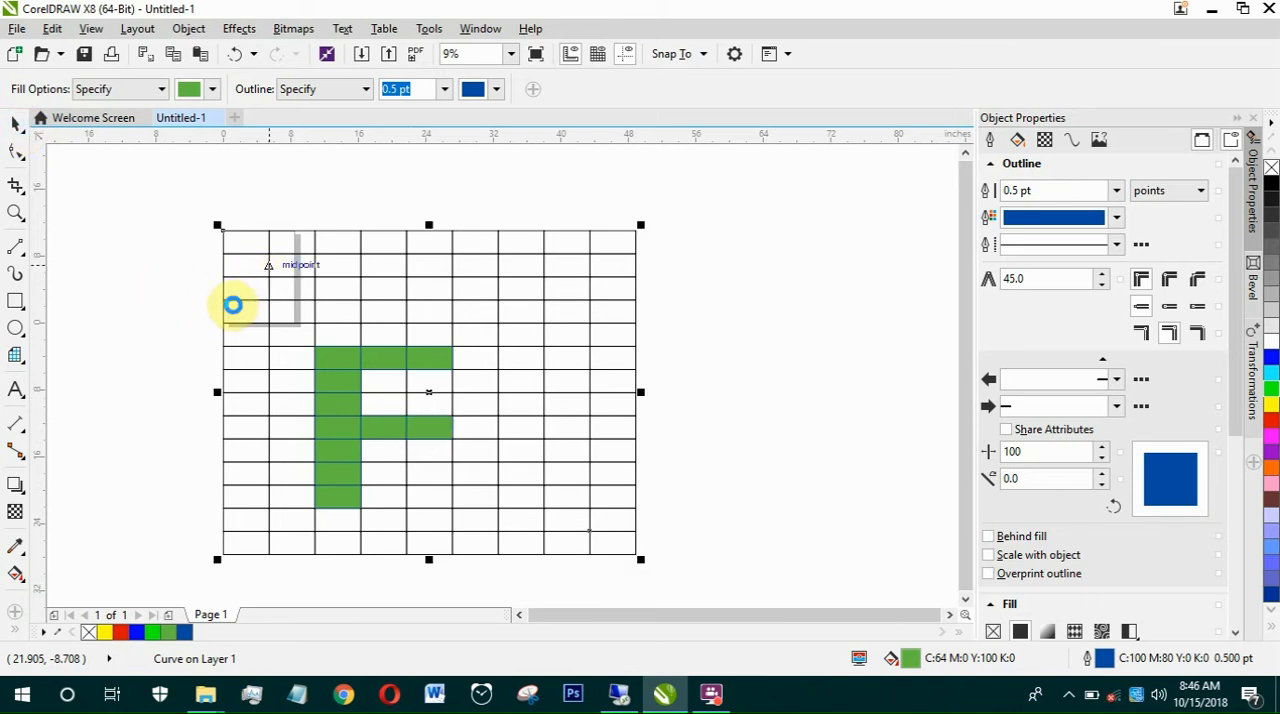
{"action": "key", "text": "Delete"}
Step: Weld the 11 green cells into a single F shape and select it
{"action": "left_click_drag", "start_coordinate": [205, 314], "coordinate": [583, 563]}
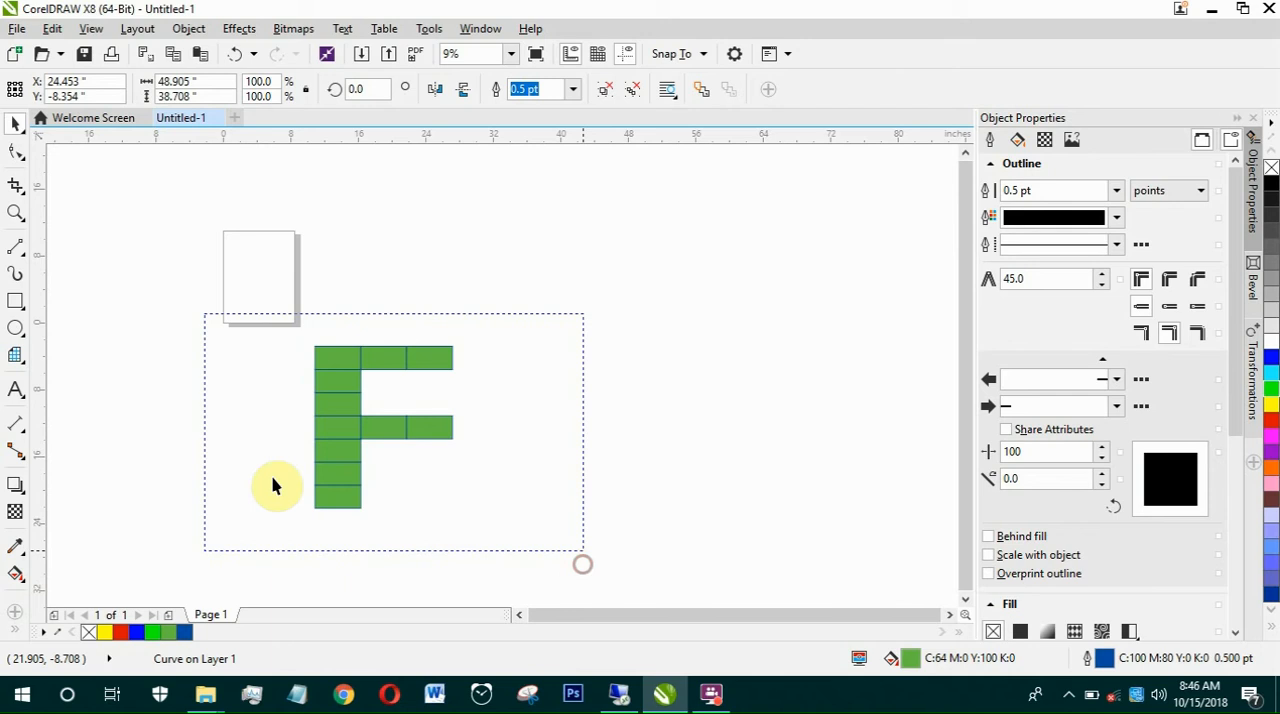
{"action": "key", "text": "ctrl+g"}
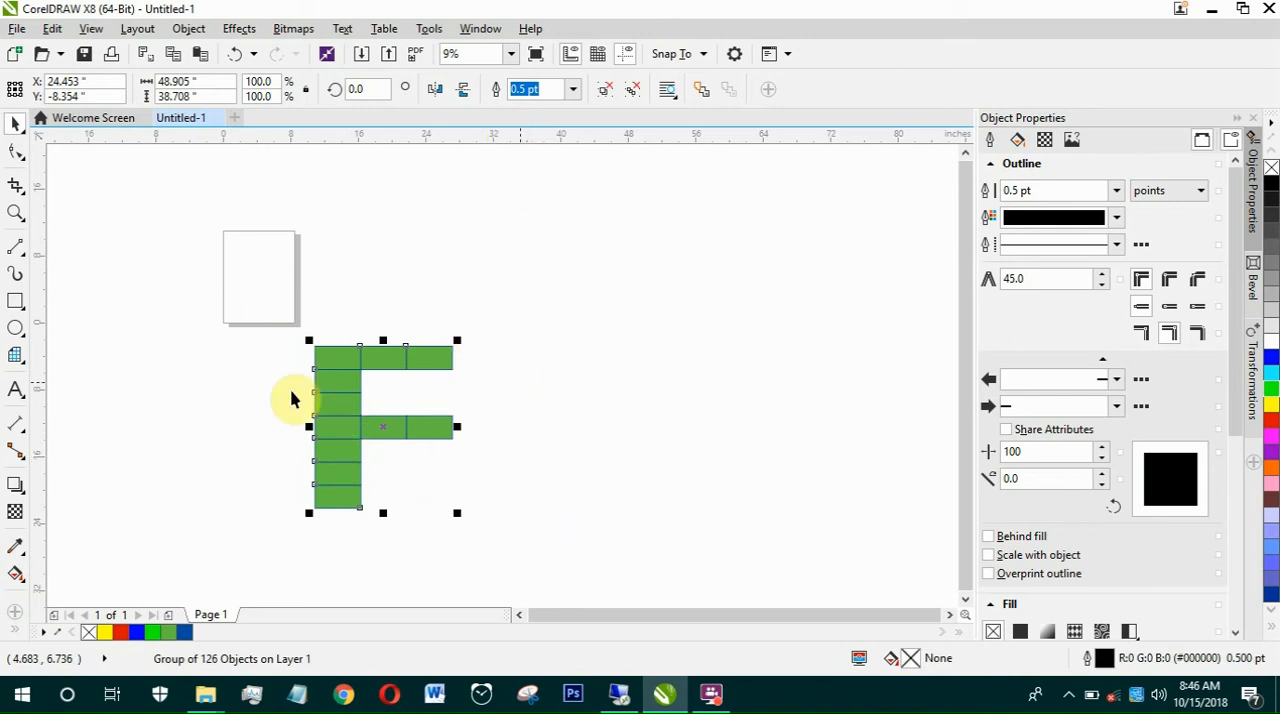
{"action": "left_click", "coordinate": [485, 553]}
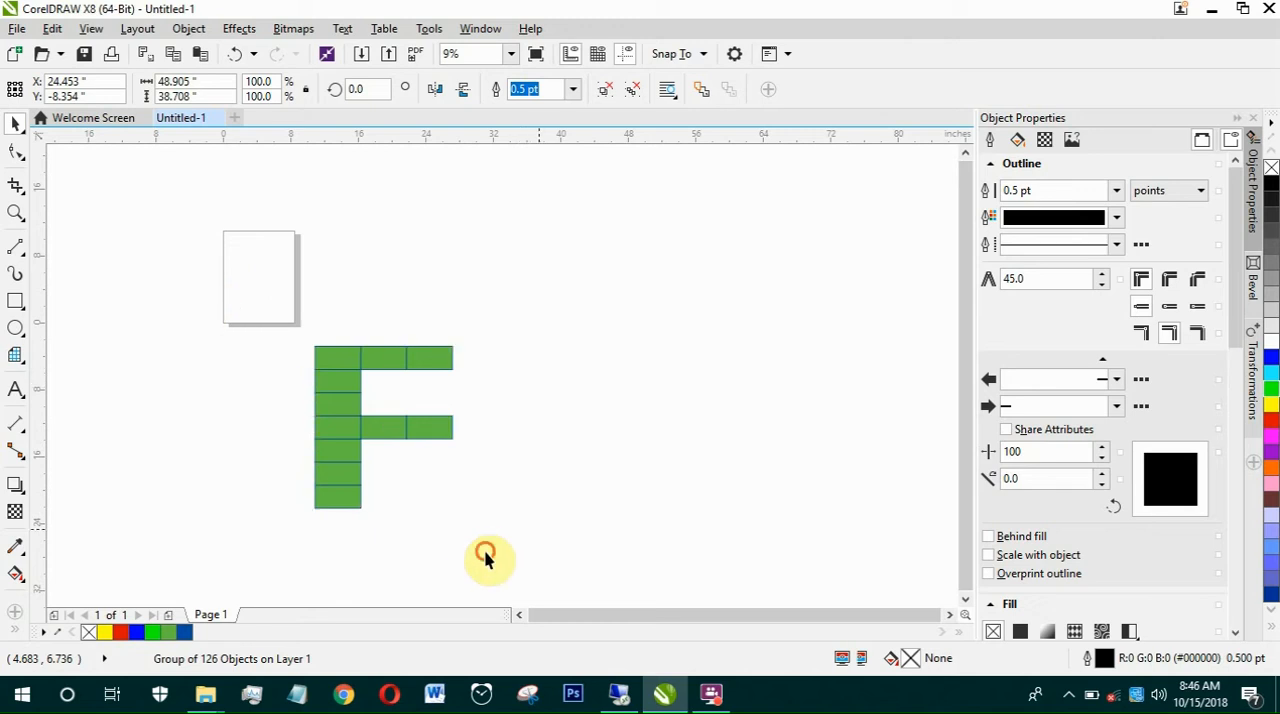
{"action": "left_click_drag", "start_coordinate": [485, 553], "coordinate": [260, 314]}
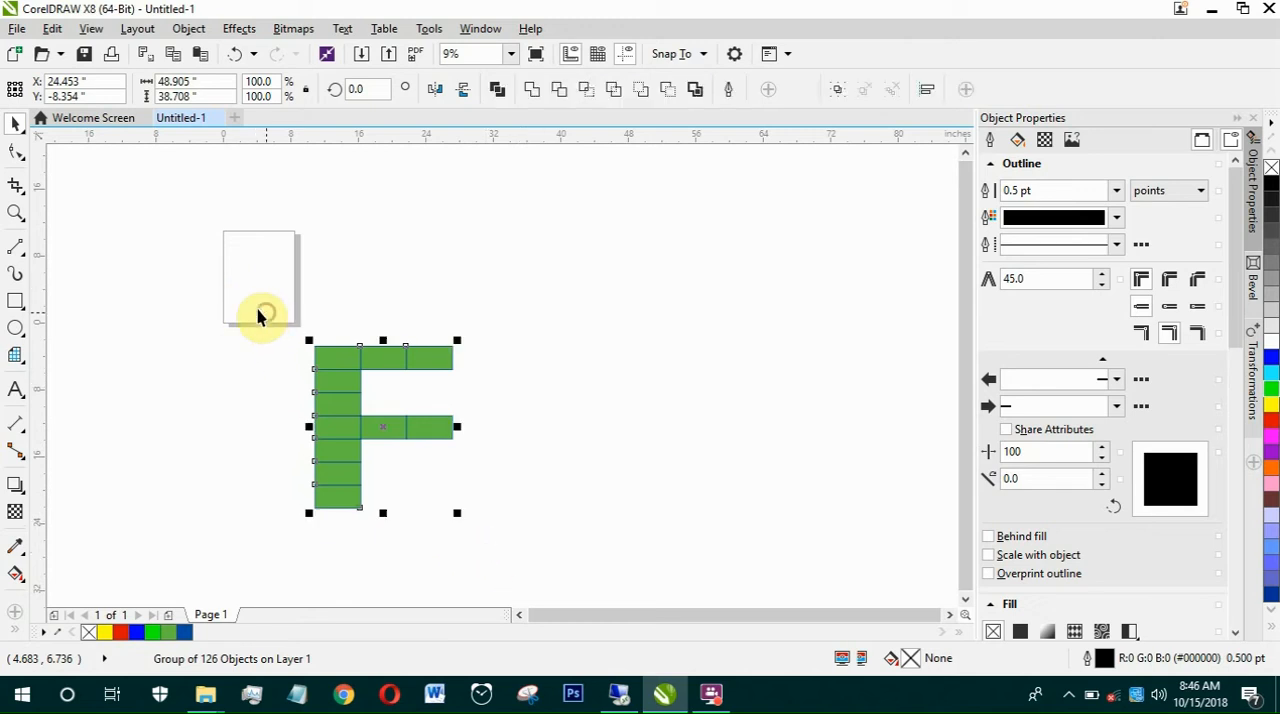
{"action": "left_click", "coordinate": [533, 91]}
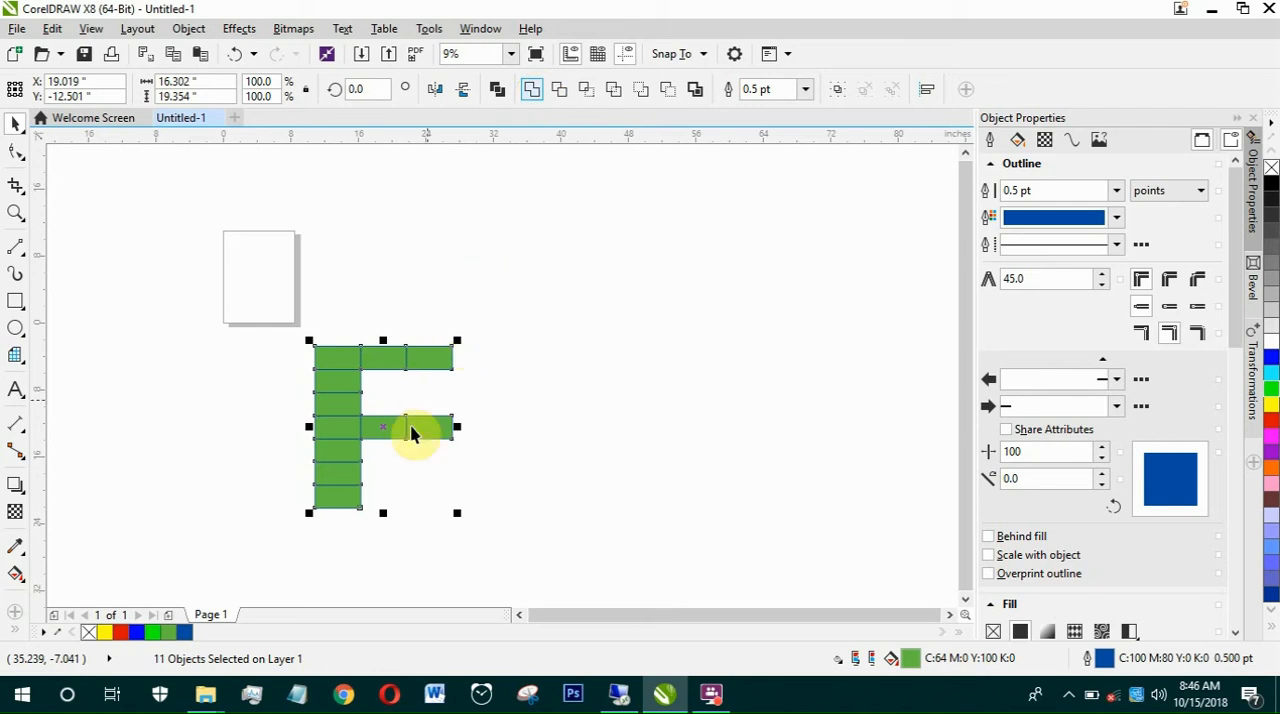
{"action": "left_click", "coordinate": [527, 425]}
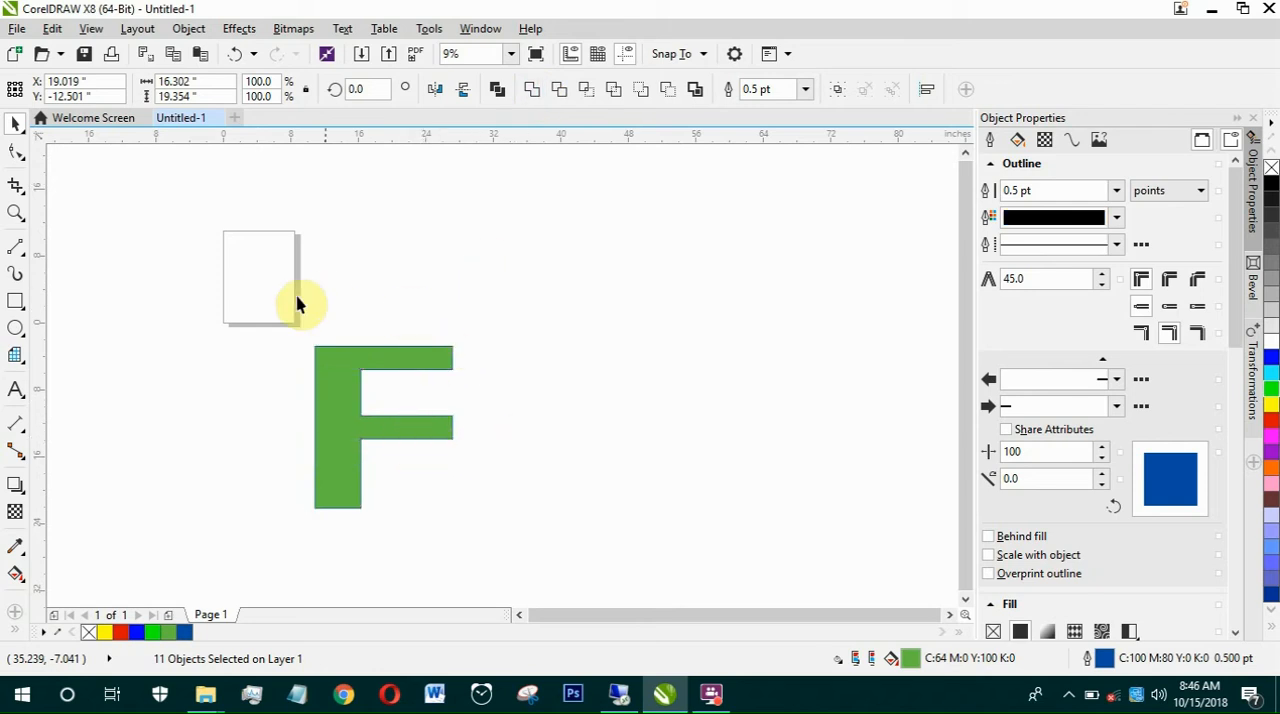
{"action": "left_click_drag", "start_coordinate": [294, 299], "coordinate": [527, 552]}
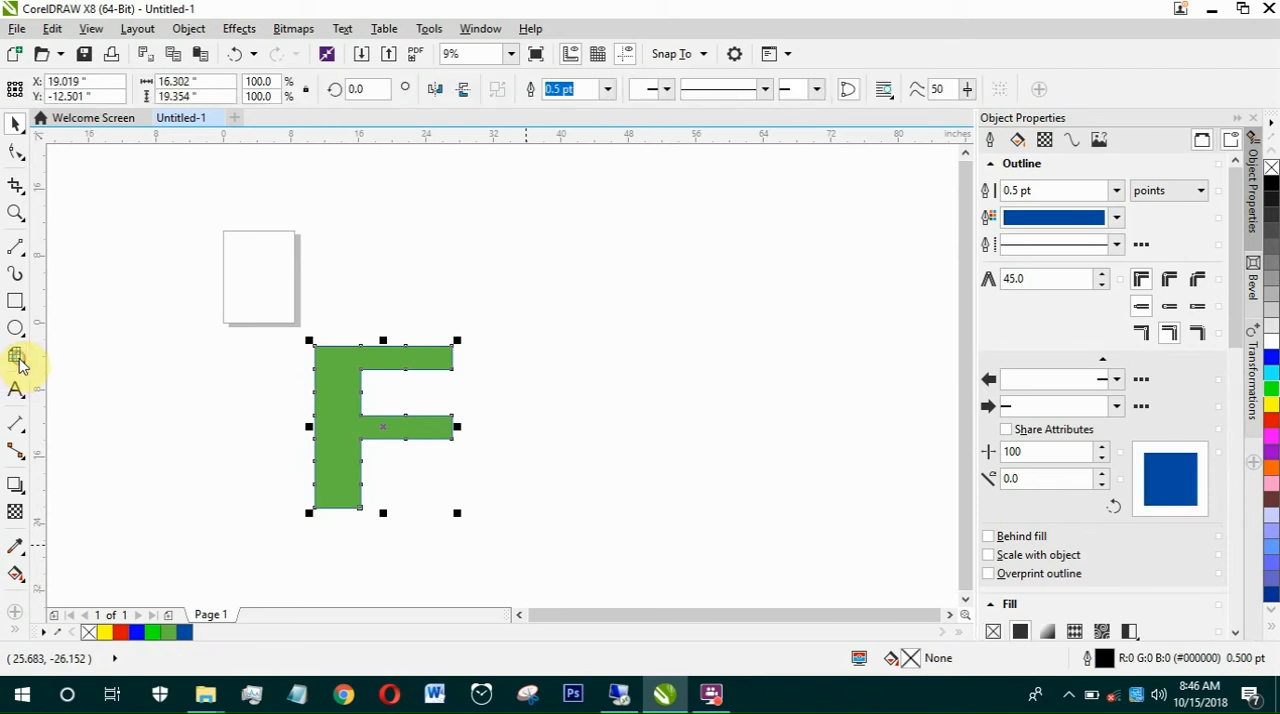
Step: Draw two 10-revolution spirals to the right of the F, about 26.3 by 24.1 inches and 24.6 by 19 inches
{"action": "left_click", "coordinate": [16, 362]}
{"action": "left_click", "coordinate": [20, 365]}
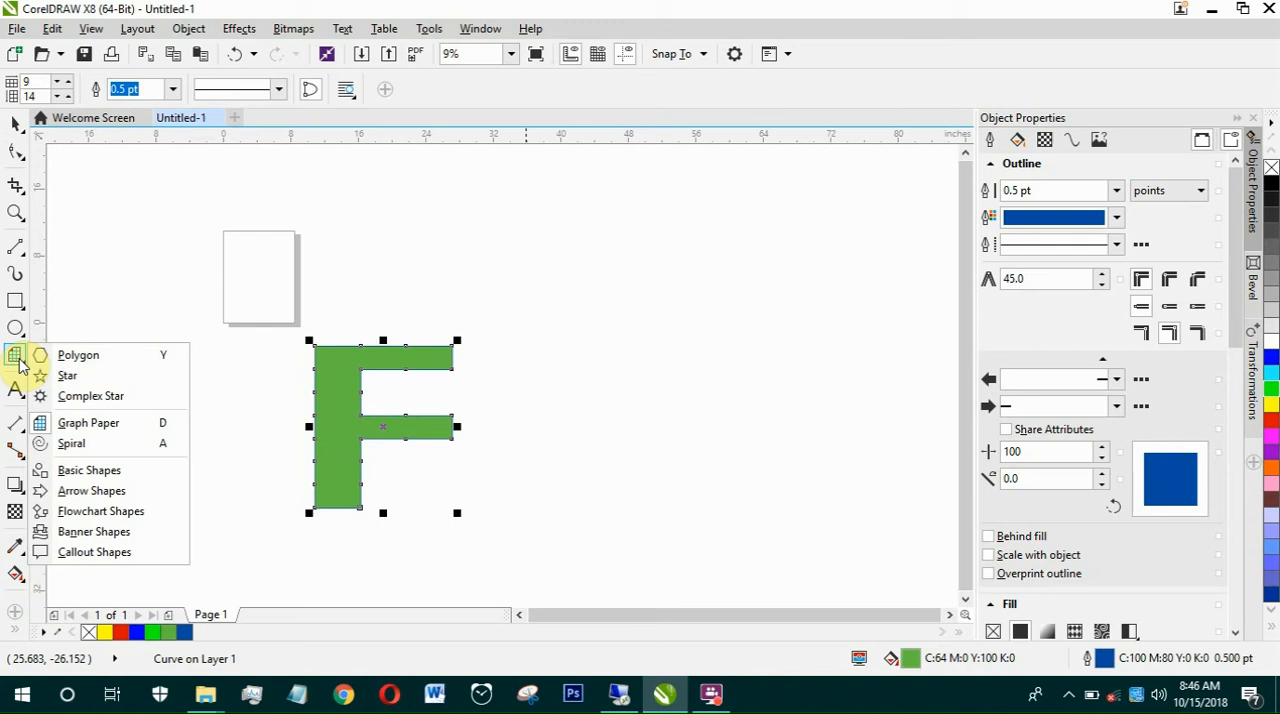
{"action": "left_click", "coordinate": [72, 444]}
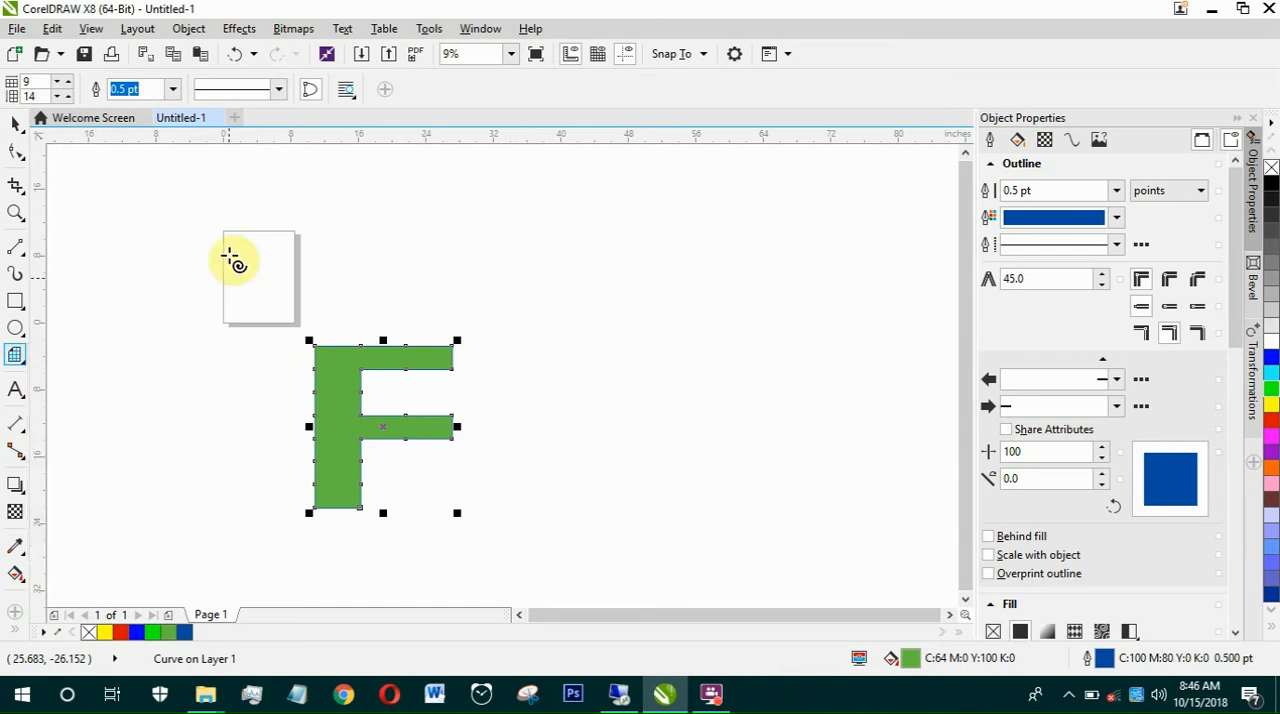
{"action": "left_click", "coordinate": [520, 212]}
{"action": "left_click_drag", "start_coordinate": [643, 333], "coordinate": [745, 416]}
{"action": "left_click", "coordinate": [470, 545]}
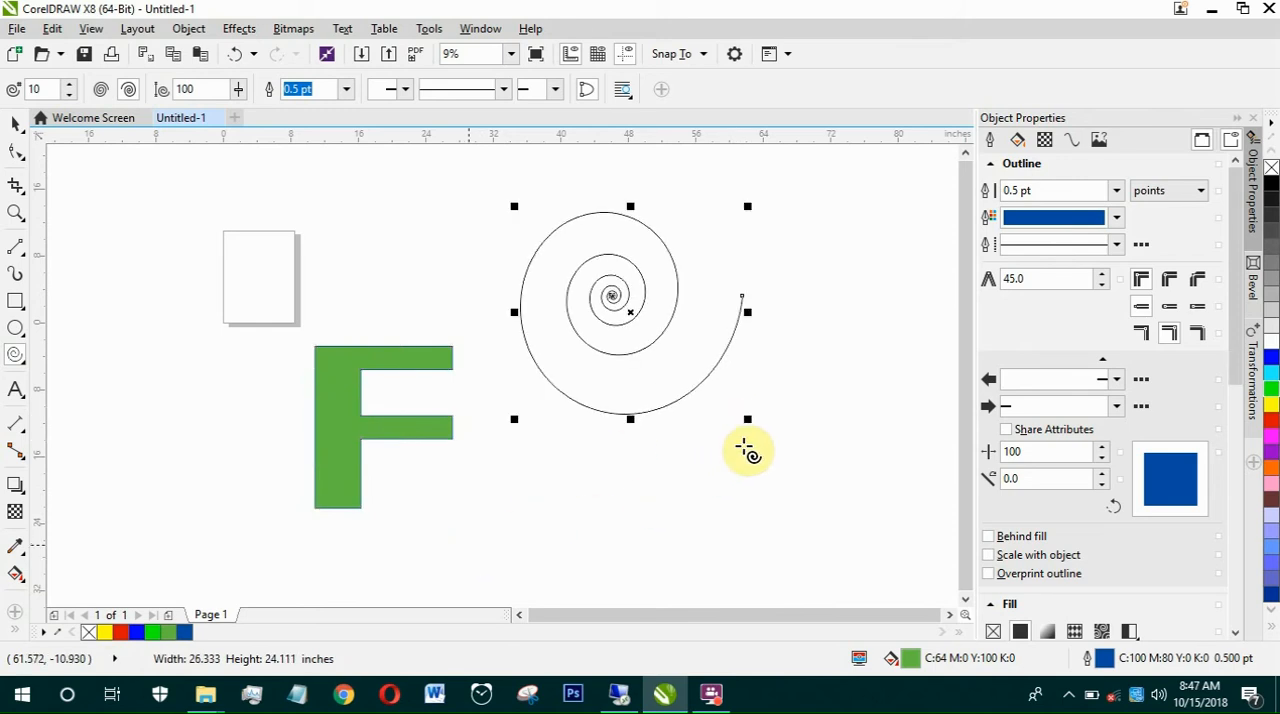
{"action": "left_click_drag", "start_coordinate": [748, 452], "coordinate": [681, 381]}
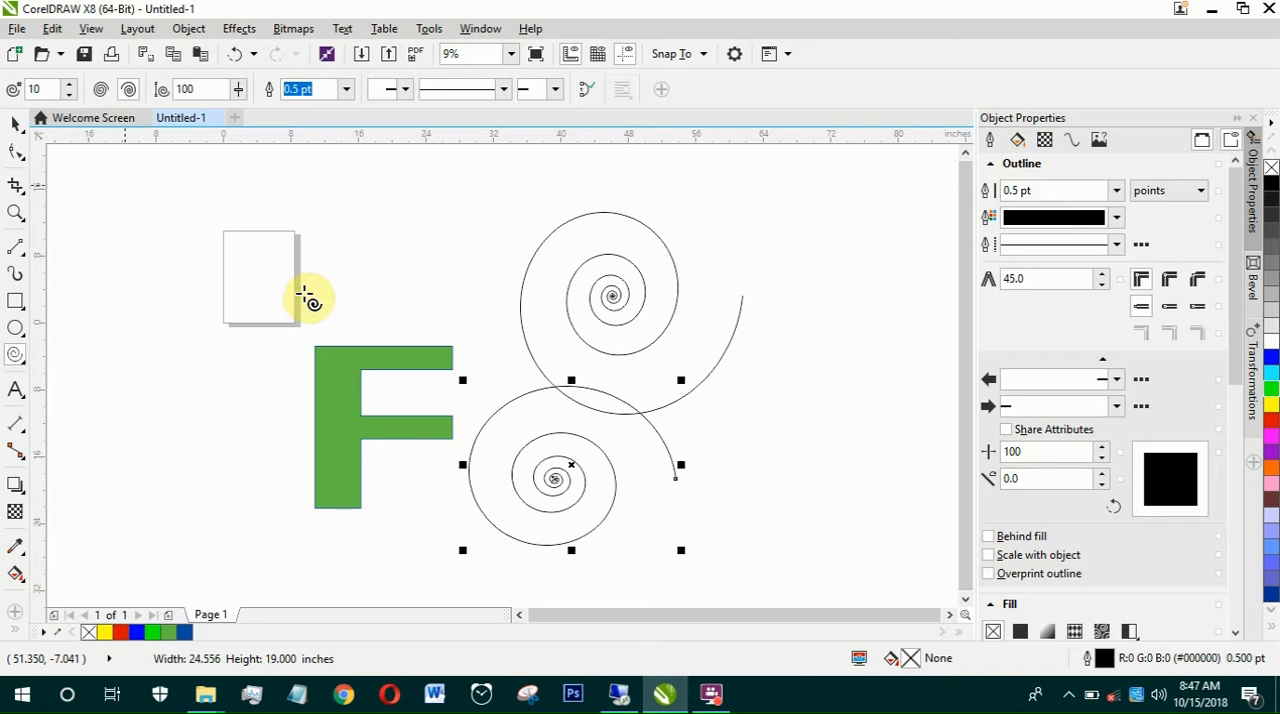
Step: Draw two overlapping spirals to the left of the F, the upper one about 22.5 by 22 inches, and leave the Spiral tool
{"action": "left_click_drag", "start_coordinate": [306, 298], "coordinate": [323, 376]}
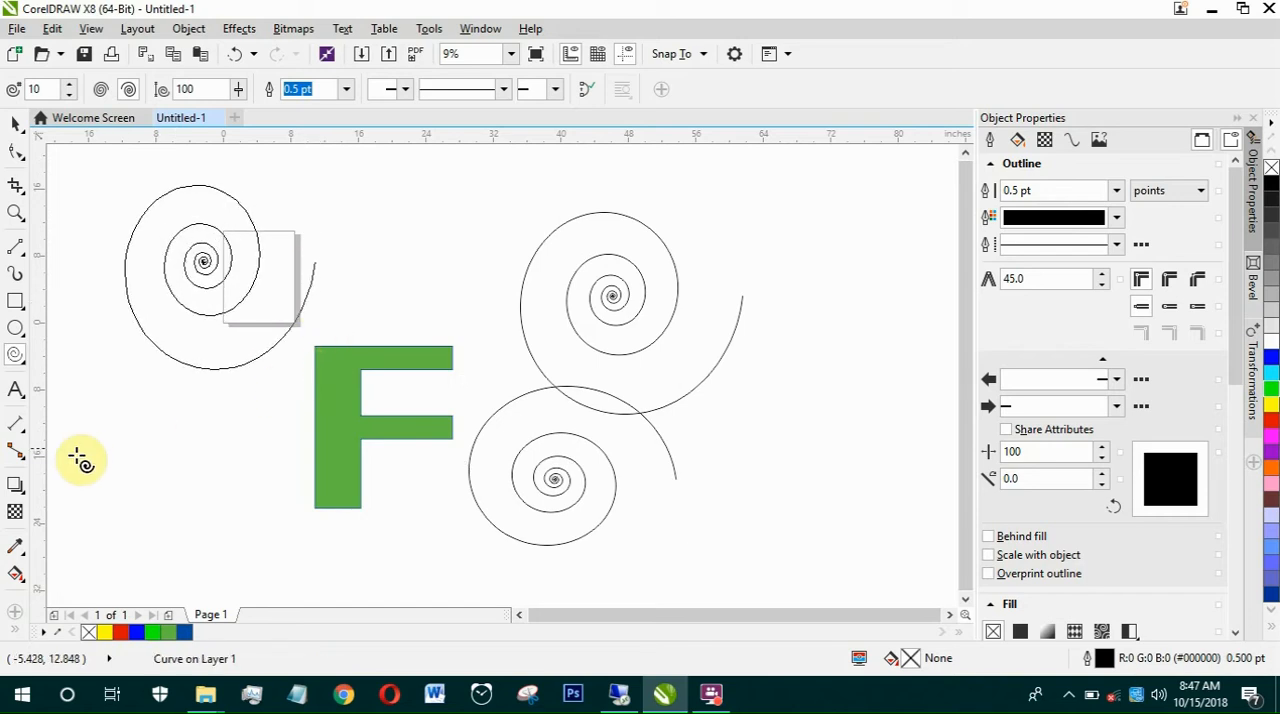
{"action": "left_click_drag", "start_coordinate": [80, 460], "coordinate": [294, 350]}
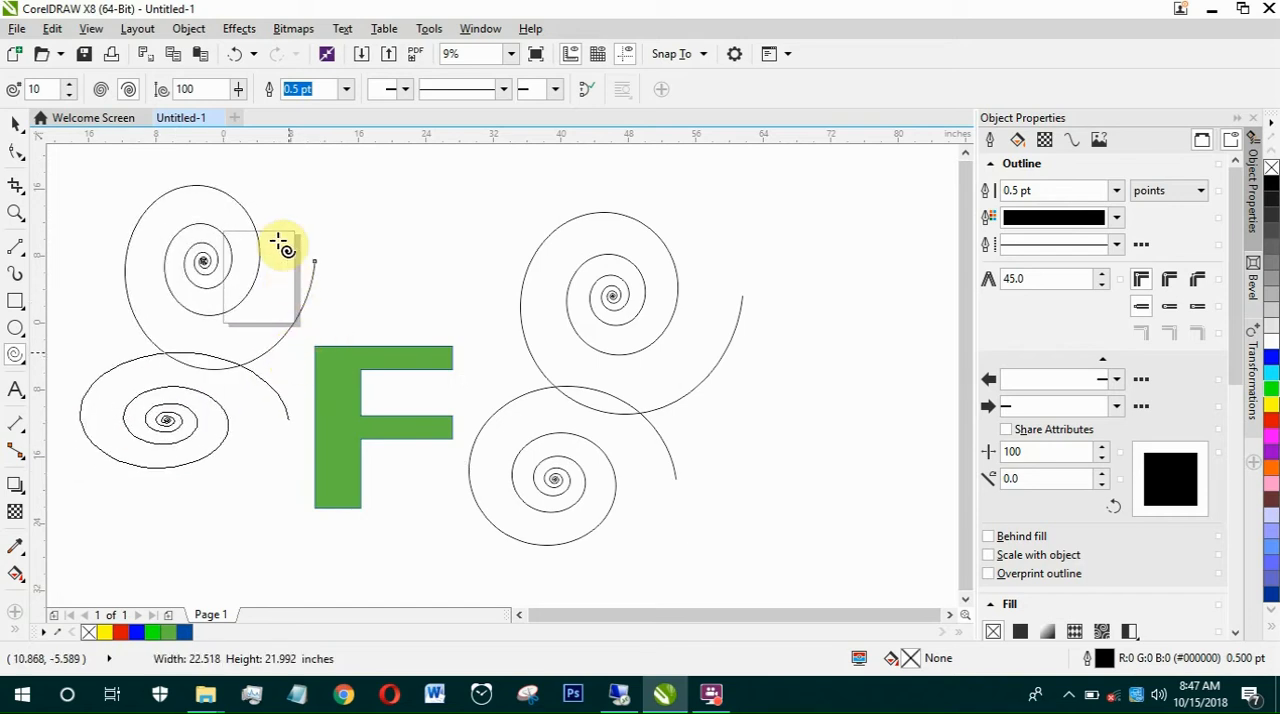
{"action": "left_click_drag", "start_coordinate": [283, 247], "coordinate": [282, 236]}
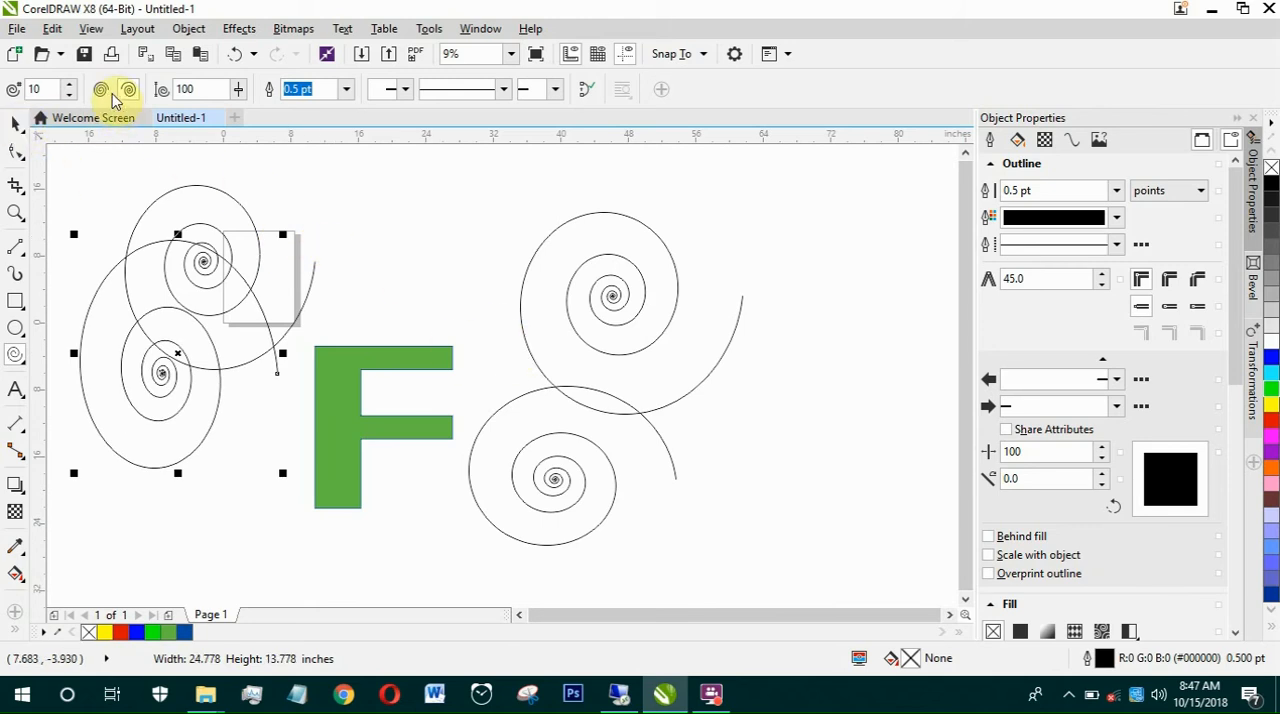
{"action": "left_click", "coordinate": [15, 124]}
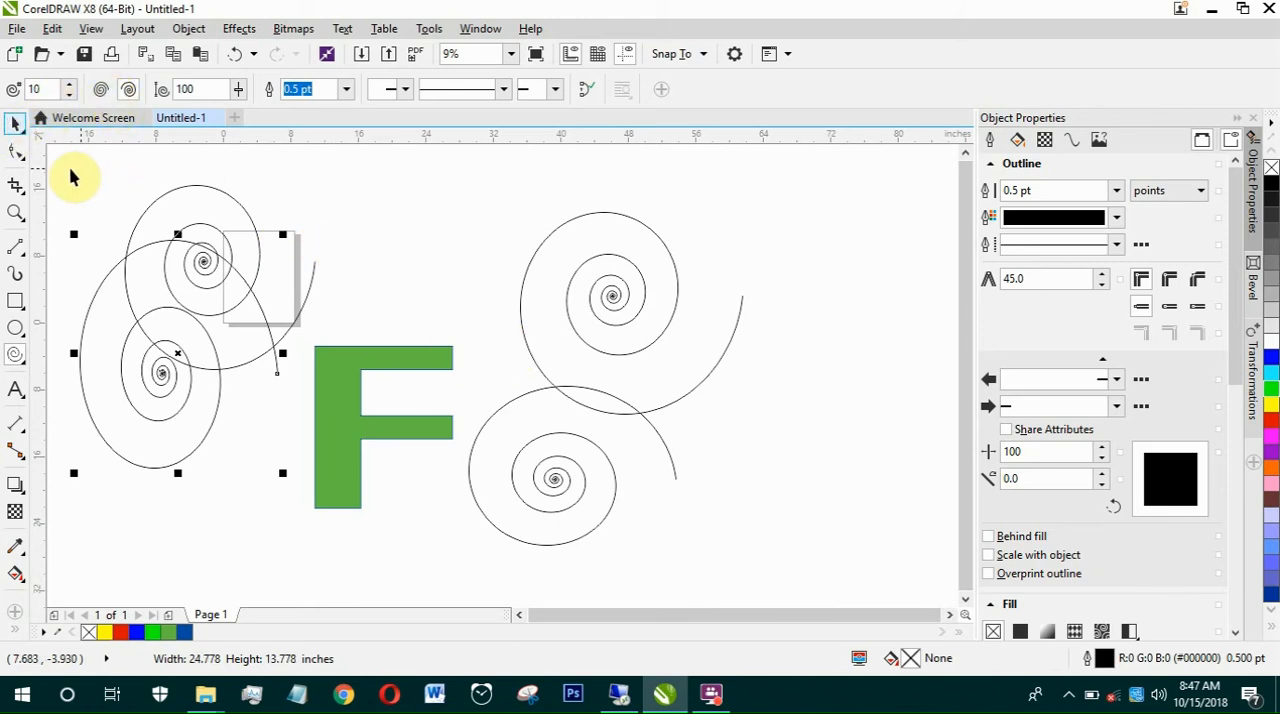
Step: Delete the green F together with the four spirals around it
{"action": "left_click_drag", "start_coordinate": [68, 169], "coordinate": [834, 563]}
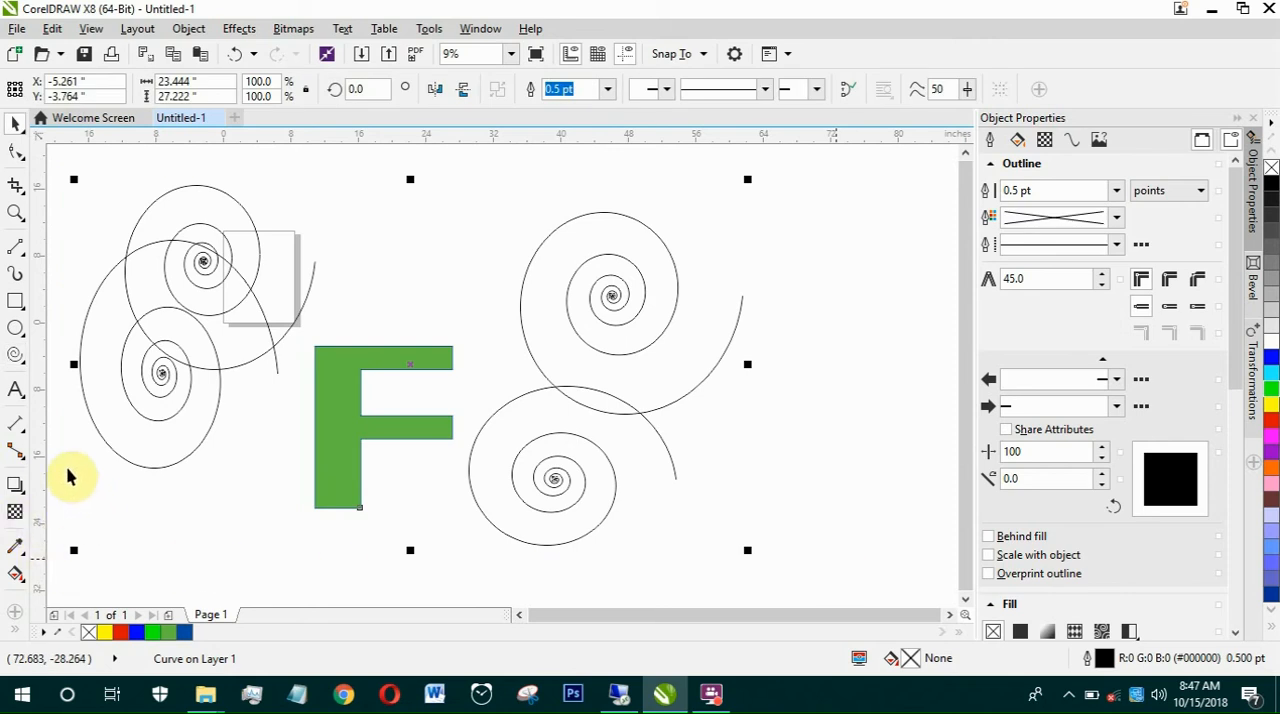
{"action": "key", "text": "Delete"}
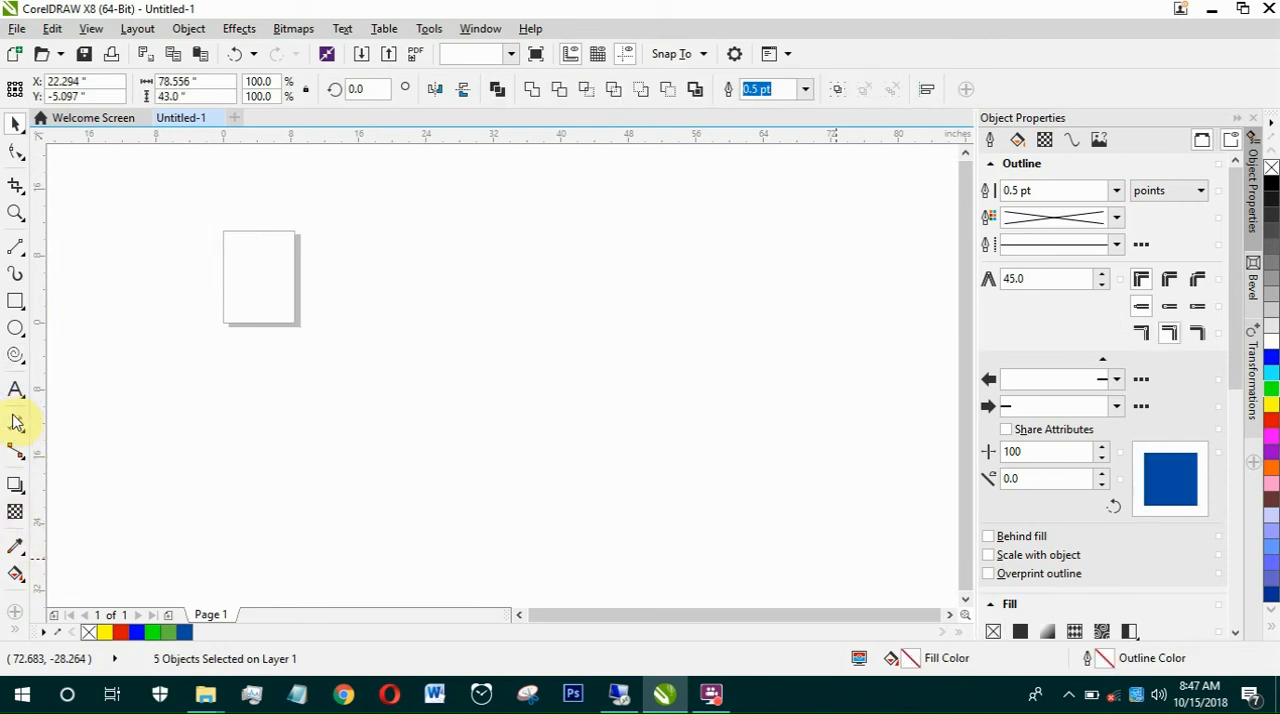
Step: Draw a lightning bolt basic shape about 17.8 by 20.8 inches beside the page and a trapezoid about 15.8 by 20.4 inches to its right
{"action": "left_click", "coordinate": [16, 360]}
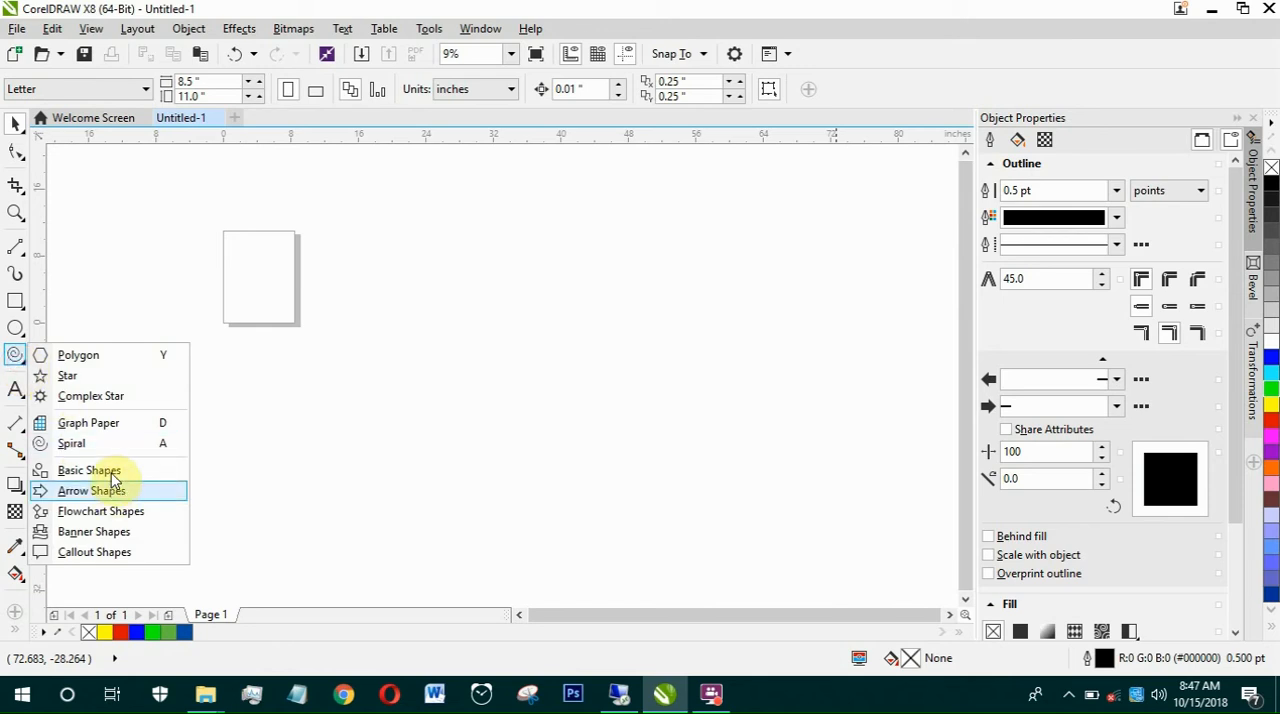
{"action": "left_click", "coordinate": [108, 470]}
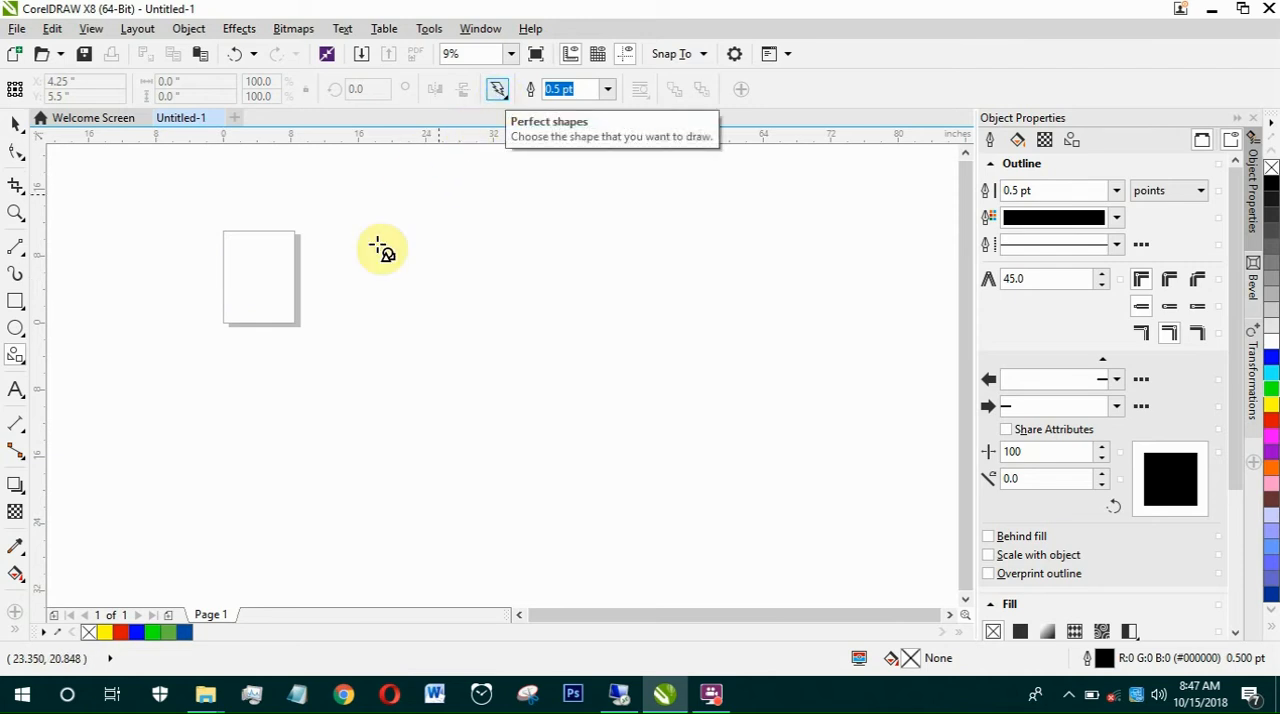
{"action": "left_click", "coordinate": [498, 91]}
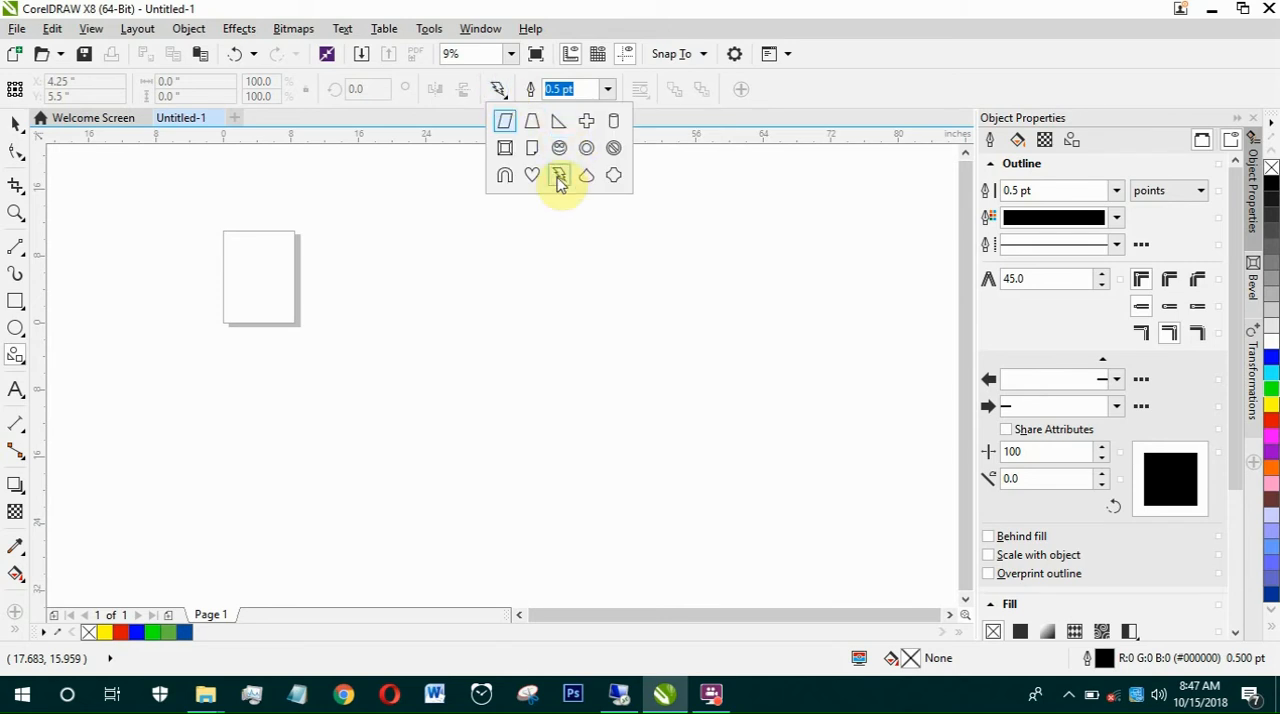
{"action": "left_click", "coordinate": [559, 175]}
{"action": "left_click_drag", "start_coordinate": [324, 262], "coordinate": [480, 441]}
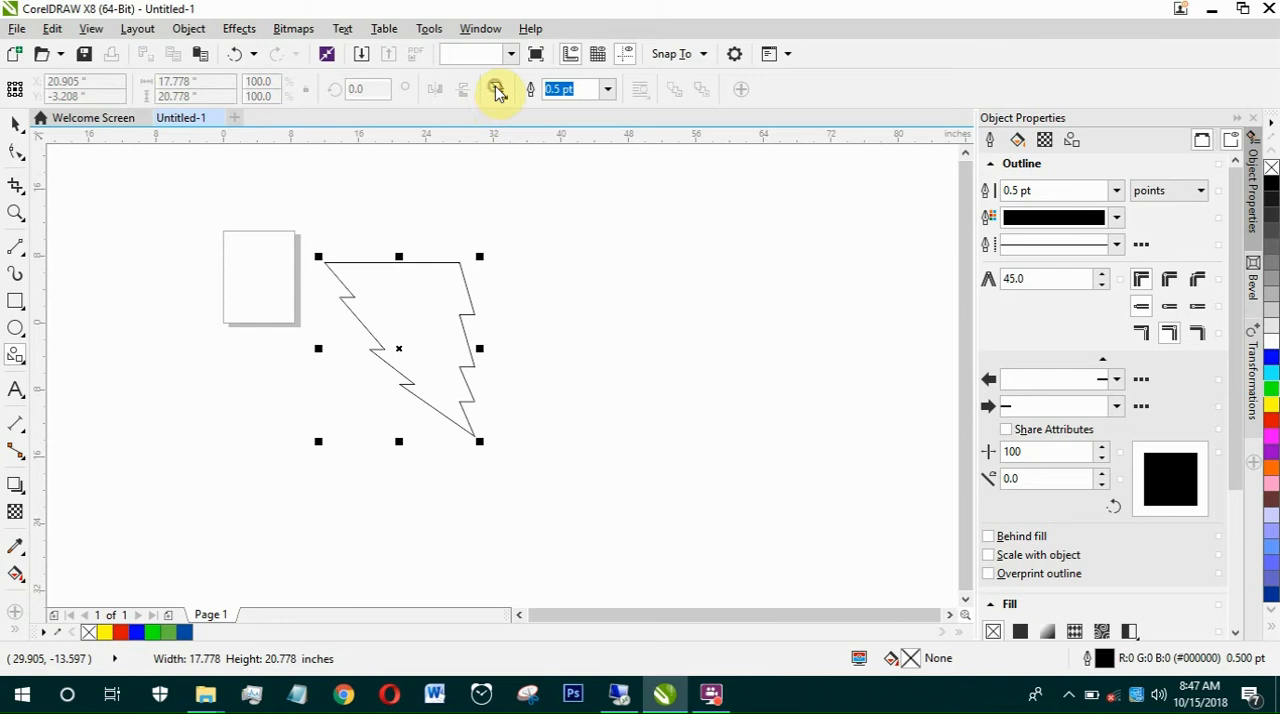
{"action": "left_click", "coordinate": [498, 91]}
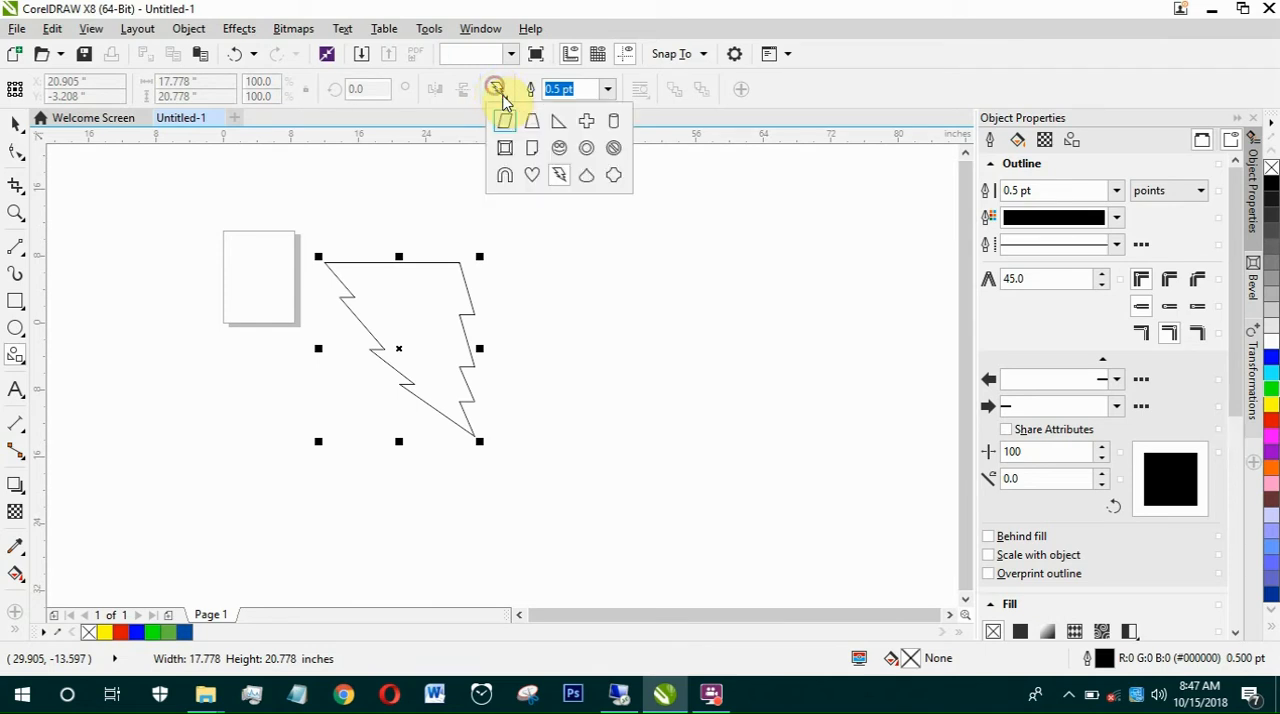
{"action": "left_click", "coordinate": [529, 129]}
{"action": "left_click_drag", "start_coordinate": [553, 258], "coordinate": [684, 436]}
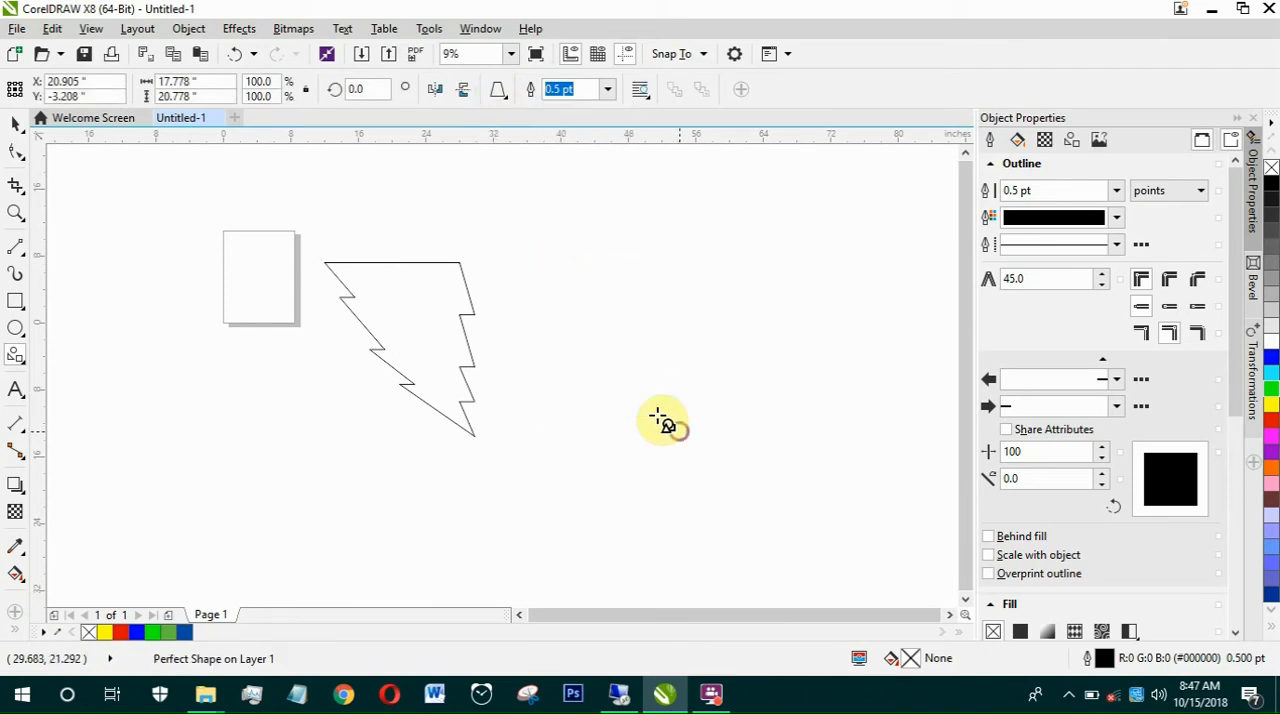
Step: Draw a smiley face about 12.3 inches across below the page and a prohibition symbol about 12.7 by 15.9 inches right of the trapezoid
{"action": "left_click", "coordinate": [498, 91]}
{"action": "left_click", "coordinate": [557, 151]}
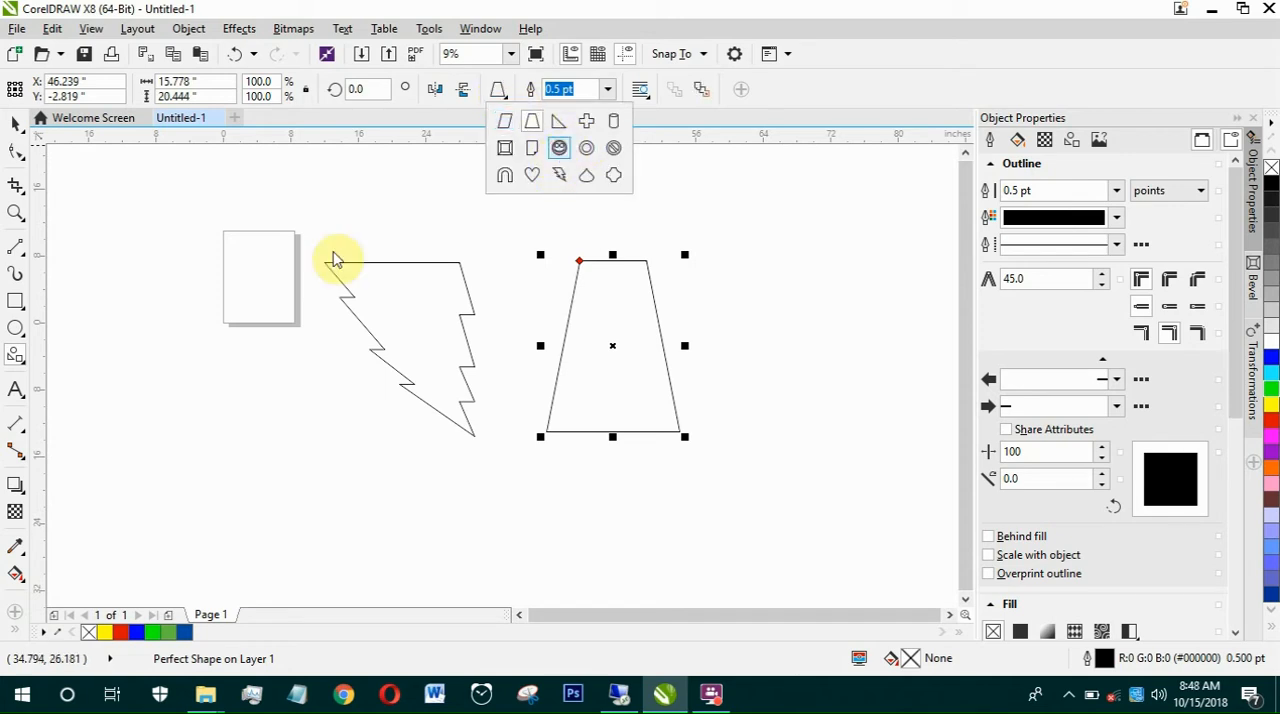
{"action": "left_click_drag", "start_coordinate": [202, 322], "coordinate": [286, 425]}
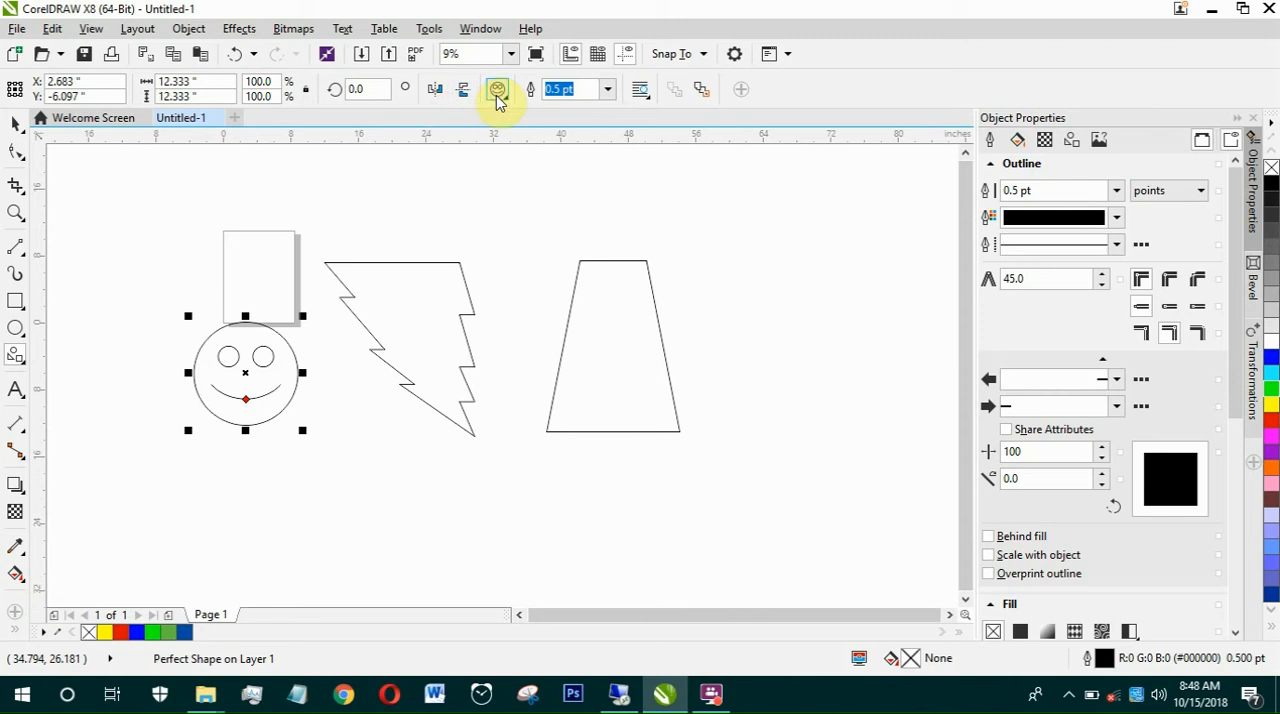
{"action": "left_click", "coordinate": [498, 95]}
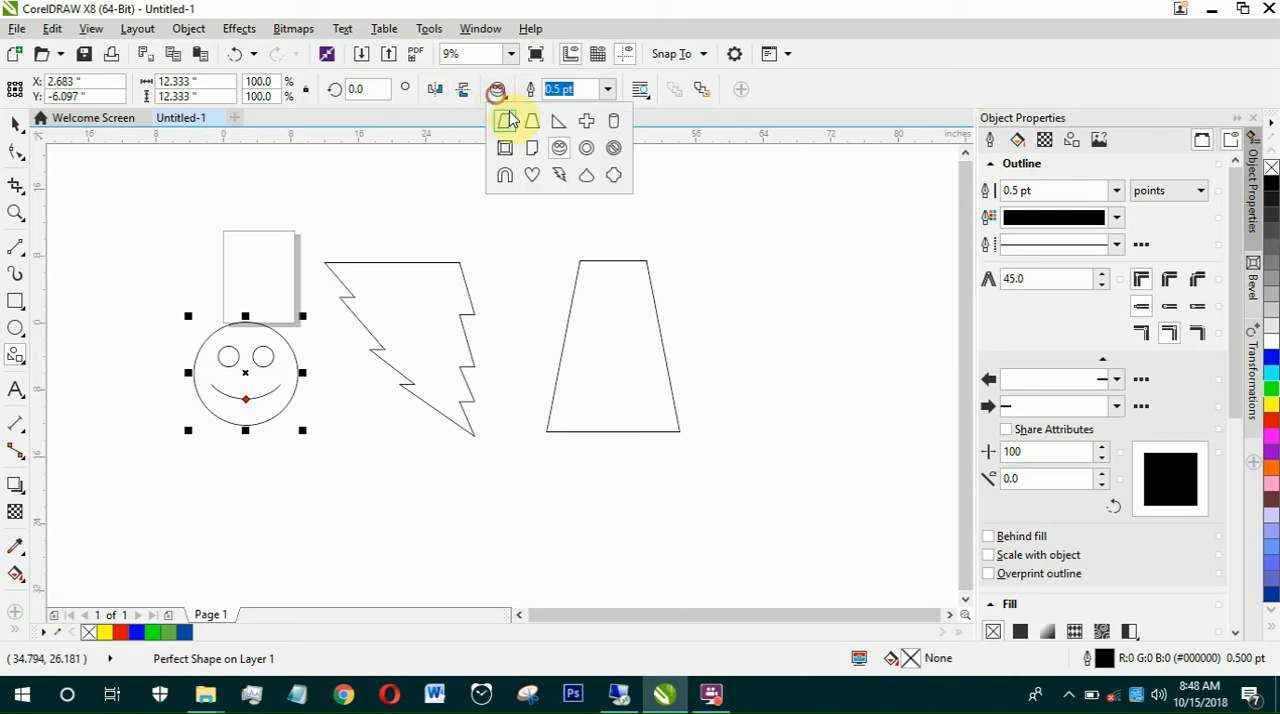
{"action": "left_click", "coordinate": [612, 148]}
{"action": "left_click_drag", "start_coordinate": [745, 202], "coordinate": [864, 345]}
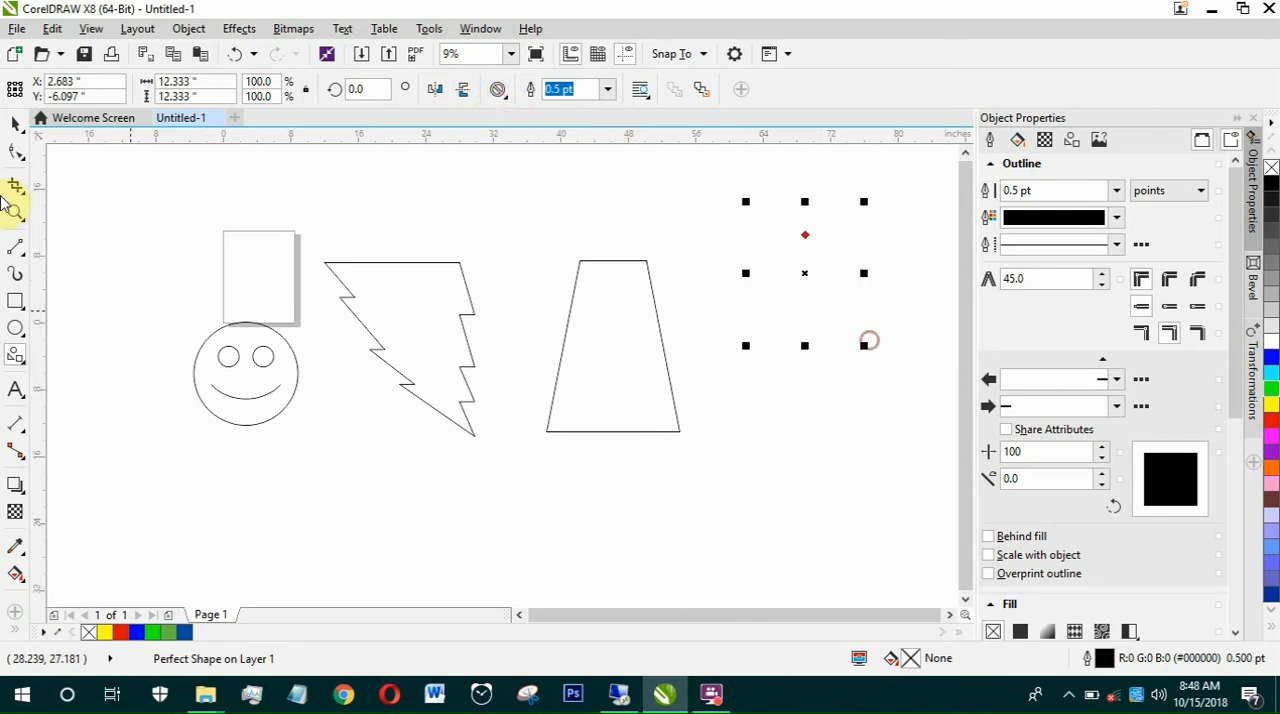
Step: Select all four basic shapes and delete them
{"action": "left_click", "coordinate": [15, 122]}
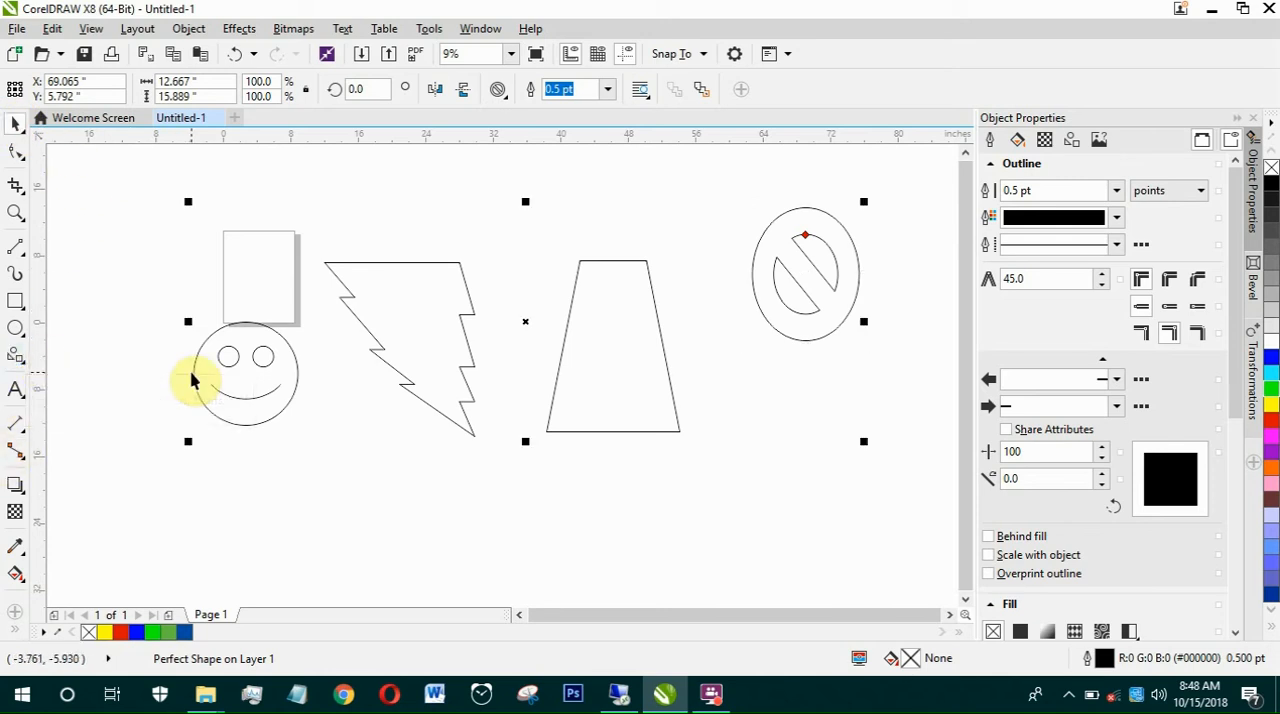
{"action": "key", "text": "Delete"}
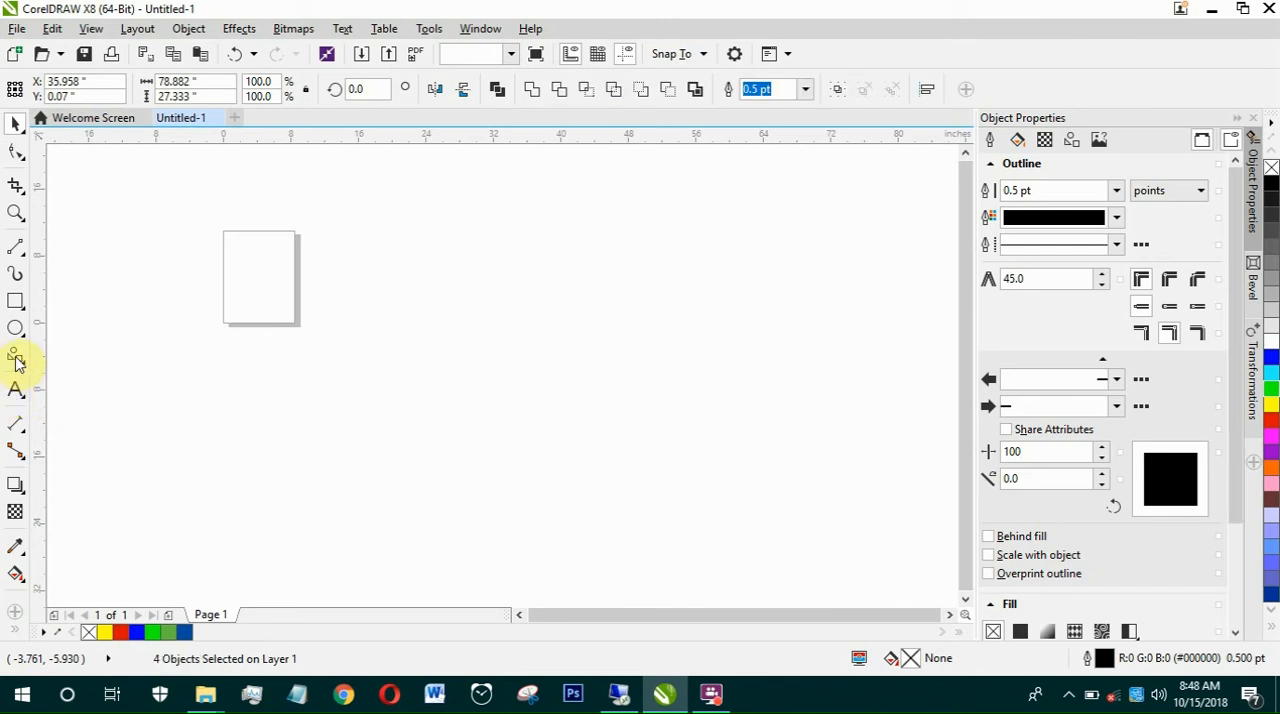
Step: Draw four right-pointing arrow shapes, the leftmost about 14.7 by 9.9 inches and the rightmost about 19.7 by 13.7 inches
{"action": "left_click", "coordinate": [15, 357]}
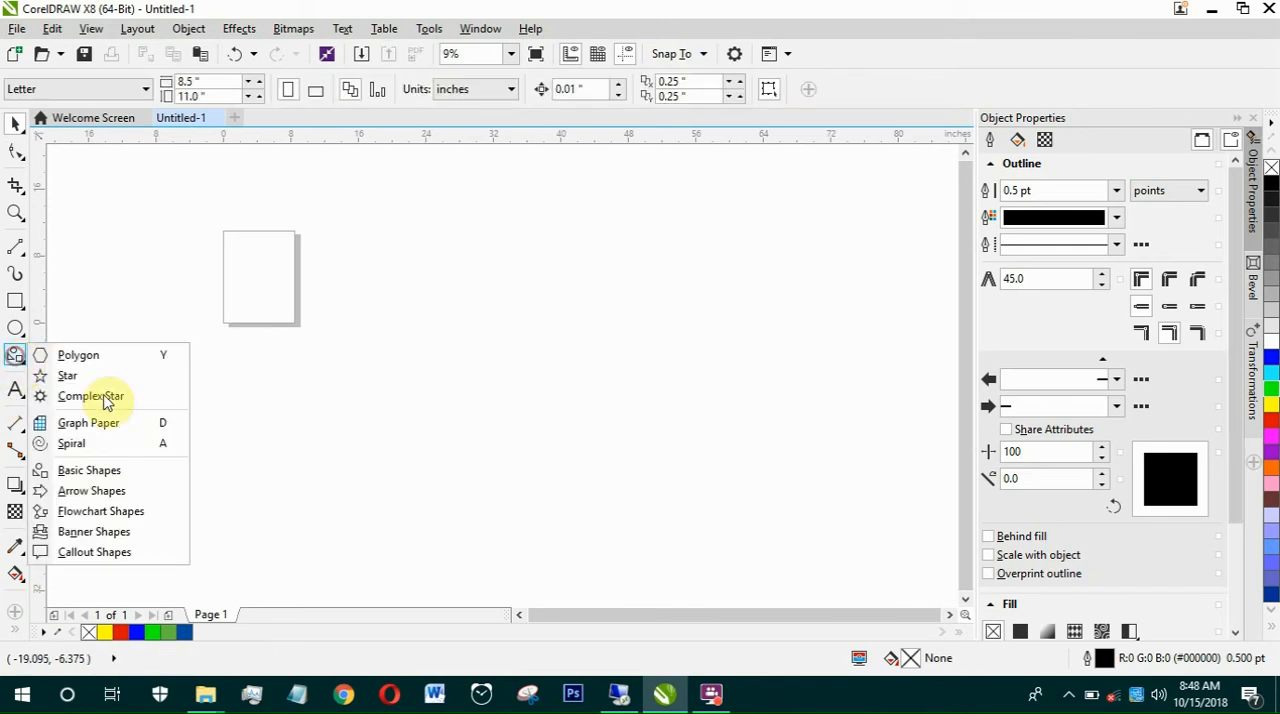
{"action": "left_click", "coordinate": [80, 494]}
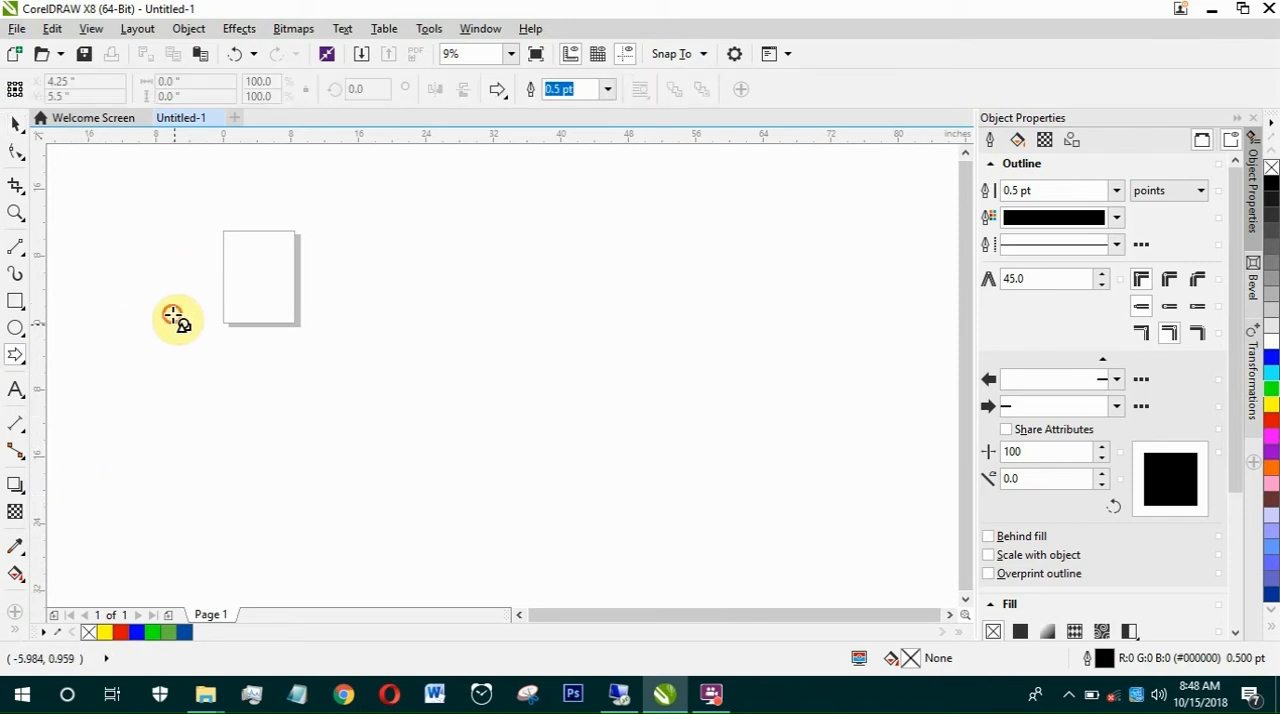
{"action": "left_click_drag", "start_coordinate": [172, 315], "coordinate": [298, 400]}
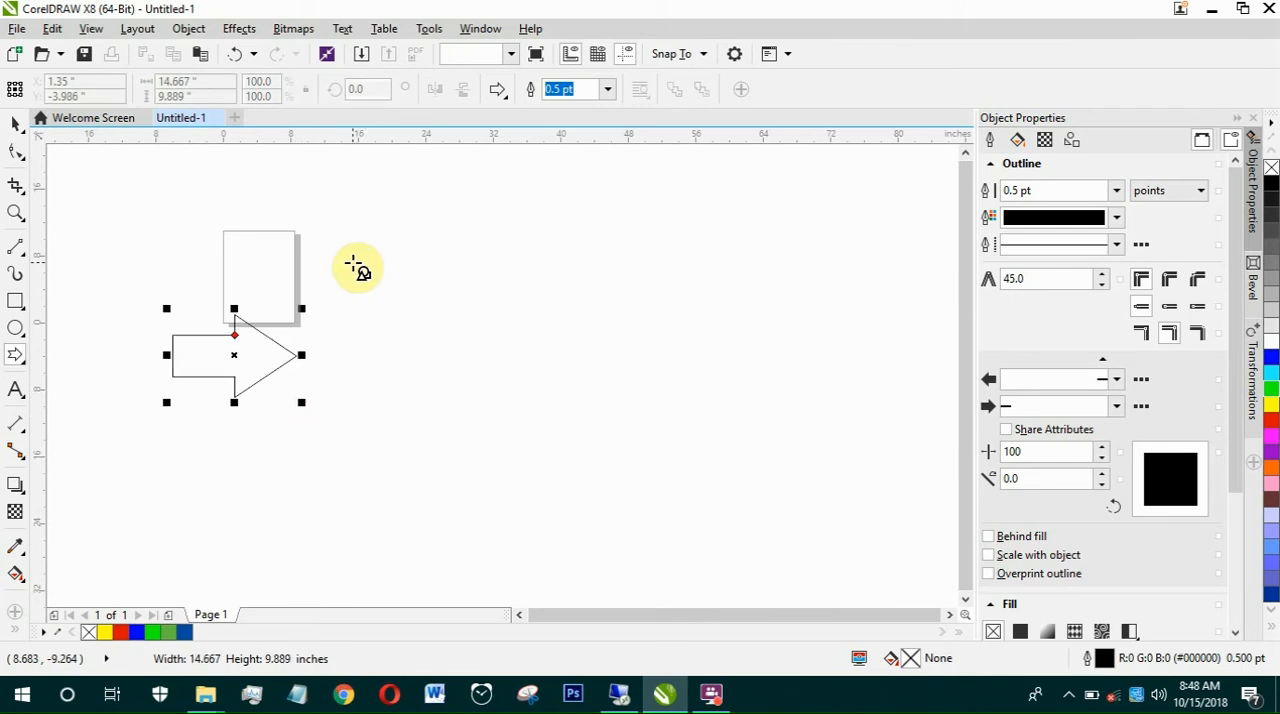
{"action": "left_click_drag", "start_coordinate": [489, 395], "coordinate": [529, 374]}
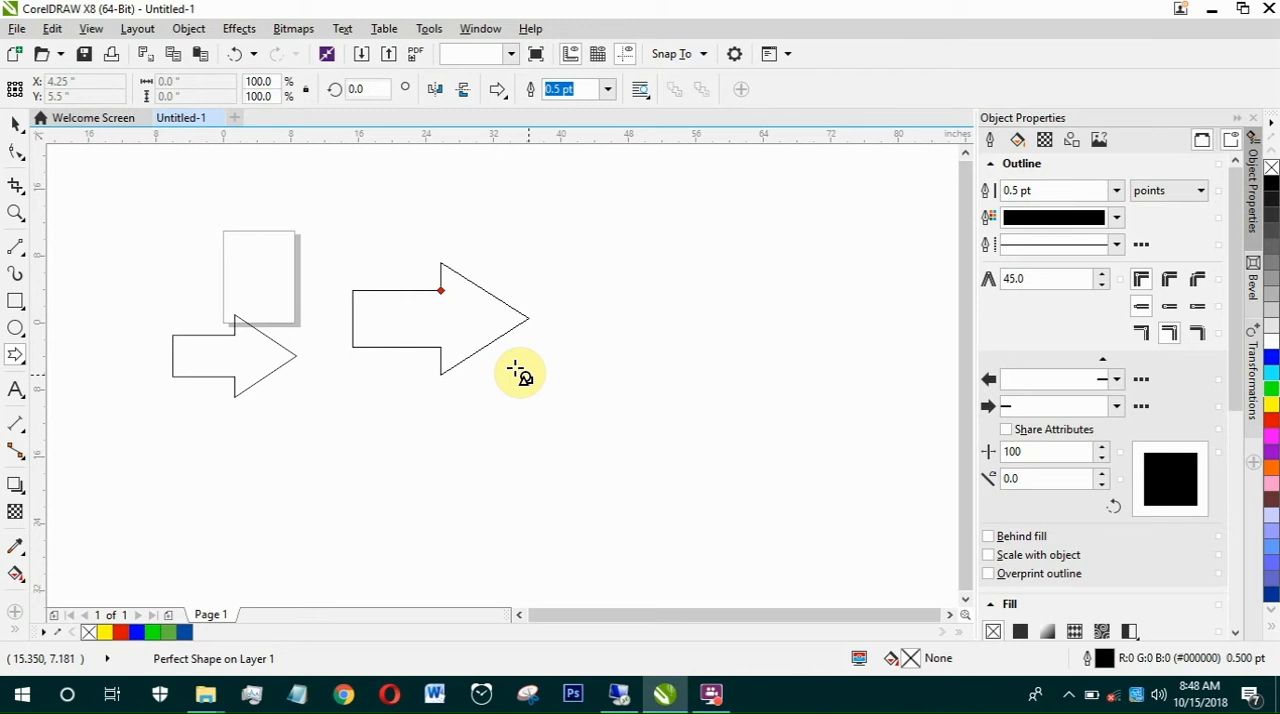
{"action": "left_click_drag", "start_coordinate": [340, 428], "coordinate": [519, 531]}
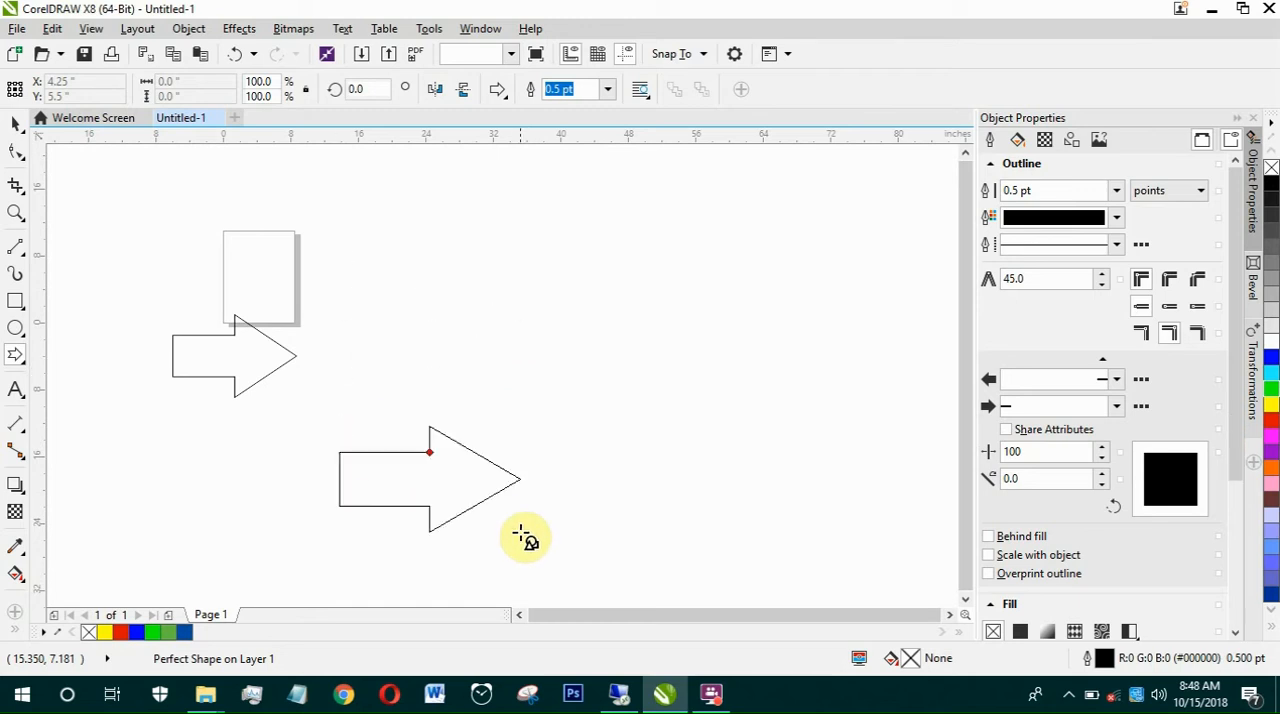
{"action": "left_click_drag", "start_coordinate": [646, 298], "coordinate": [812, 413]}
Step: Select all four arrow shapes and delete them
{"action": "left_click", "coordinate": [14, 121]}
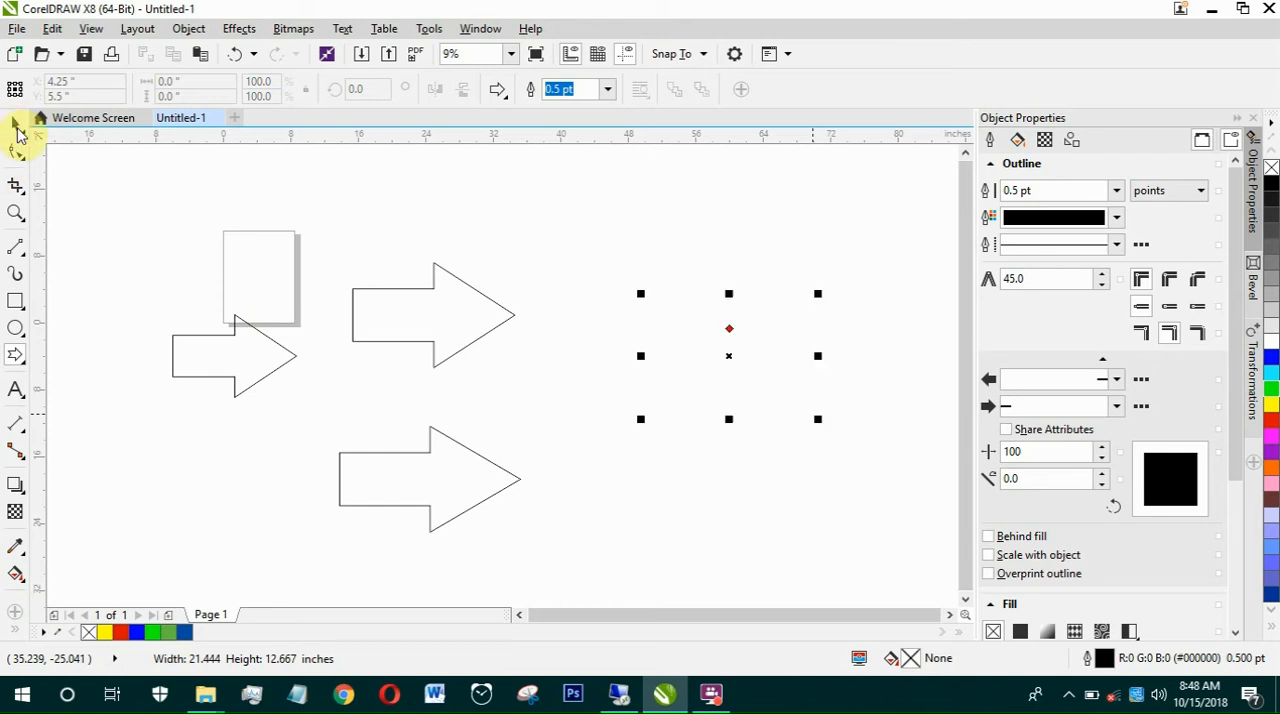
{"action": "left_click_drag", "start_coordinate": [769, 530], "coordinate": [878, 559]}
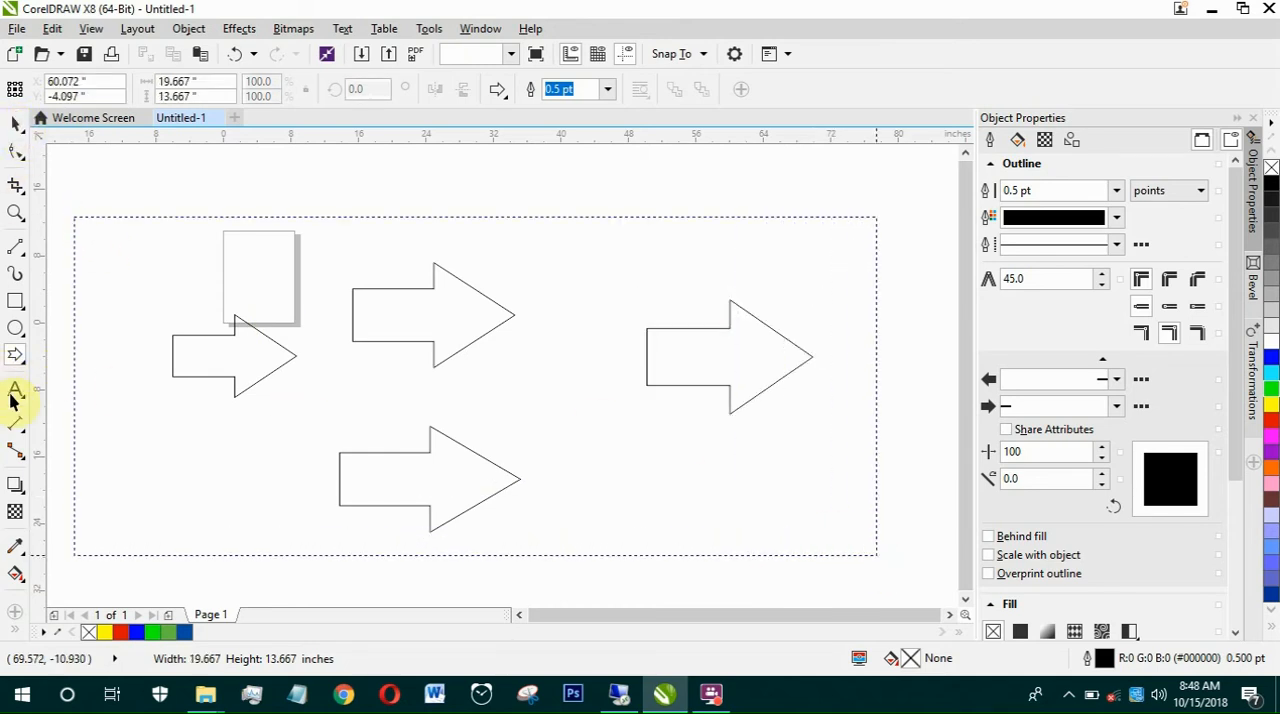
{"action": "key", "text": "Delete"}
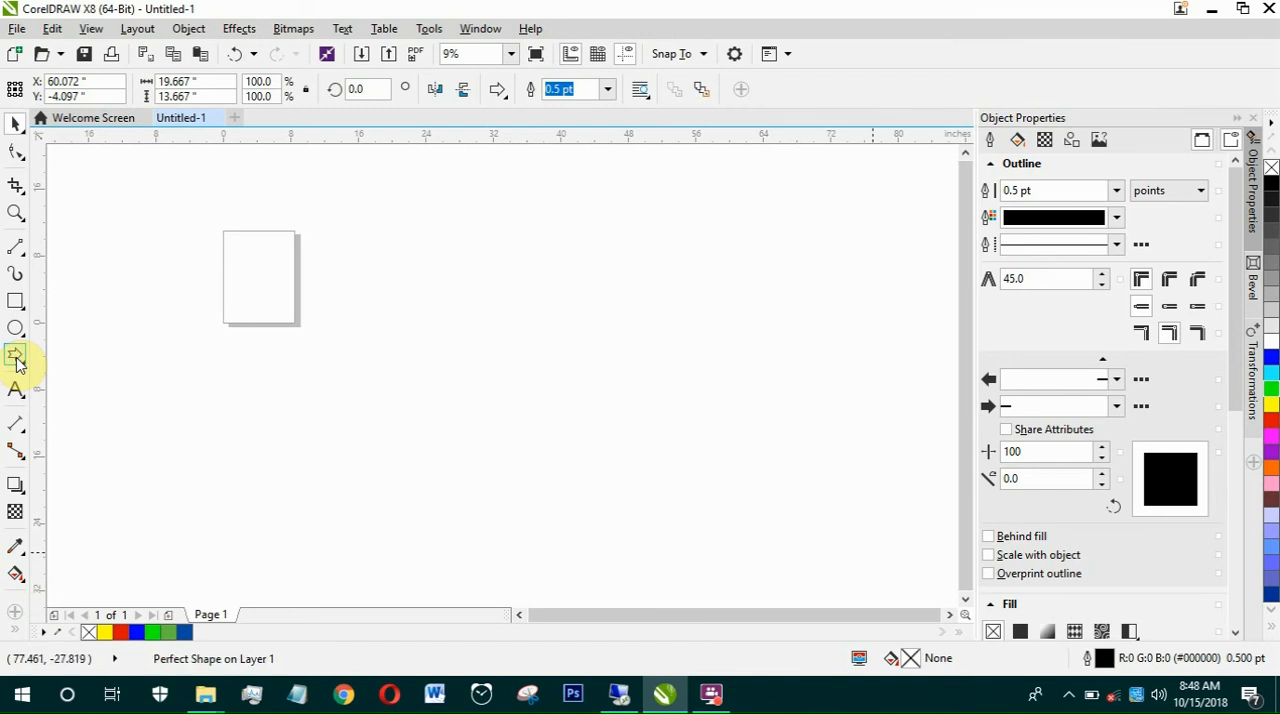
Step: Draw a downward-pointing pentagon flowchart shape about 16.1 by 16.6 inches to the right of the page
{"action": "left_click", "coordinate": [19, 364]}
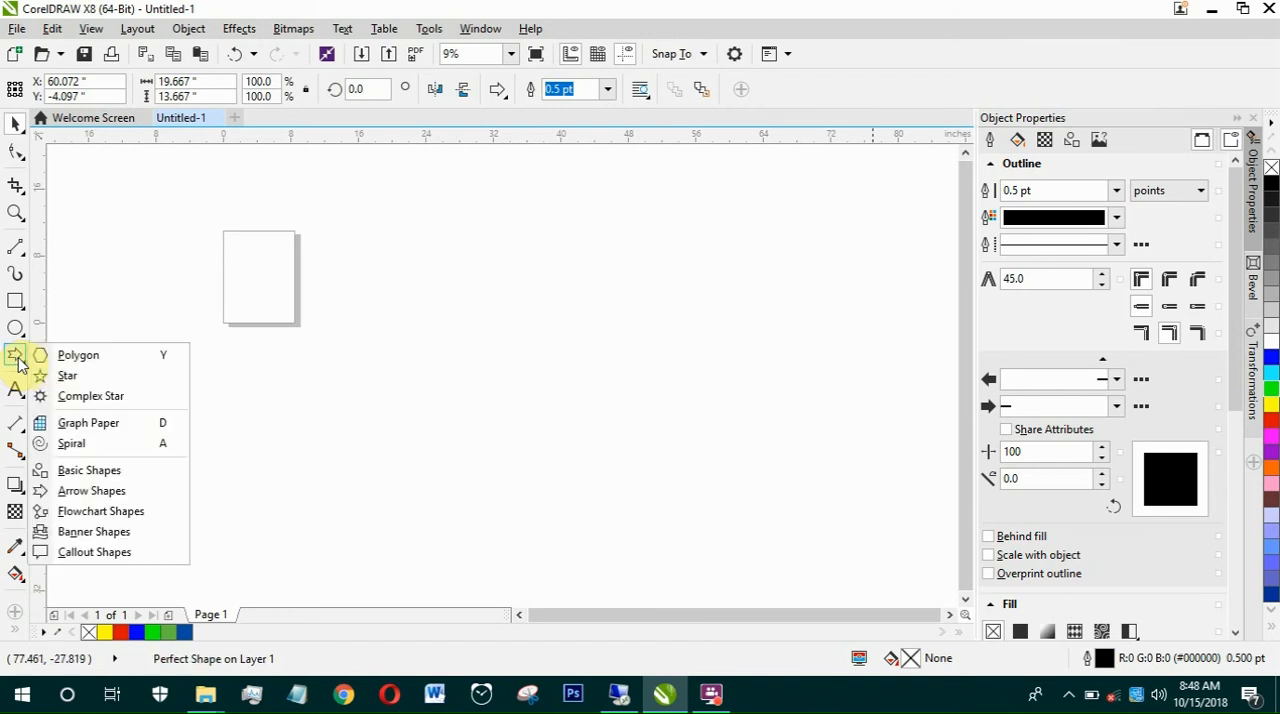
{"action": "left_click", "coordinate": [124, 515]}
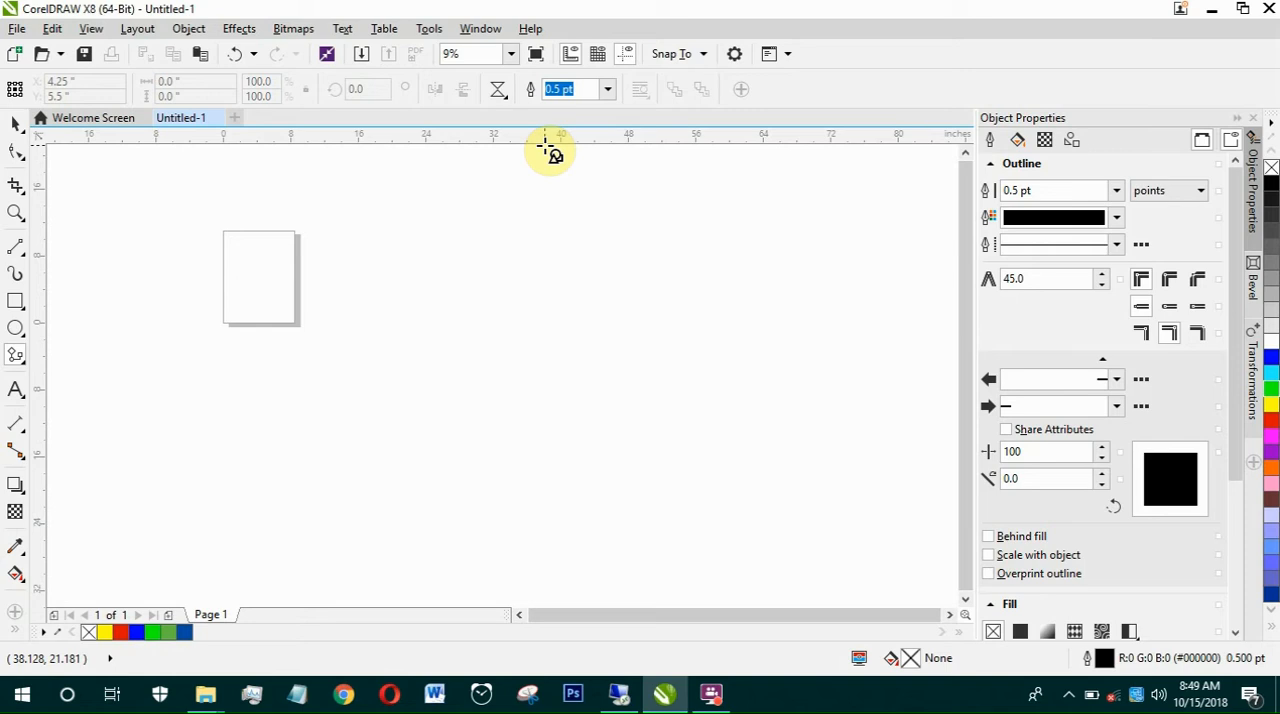
{"action": "left_click", "coordinate": [498, 90]}
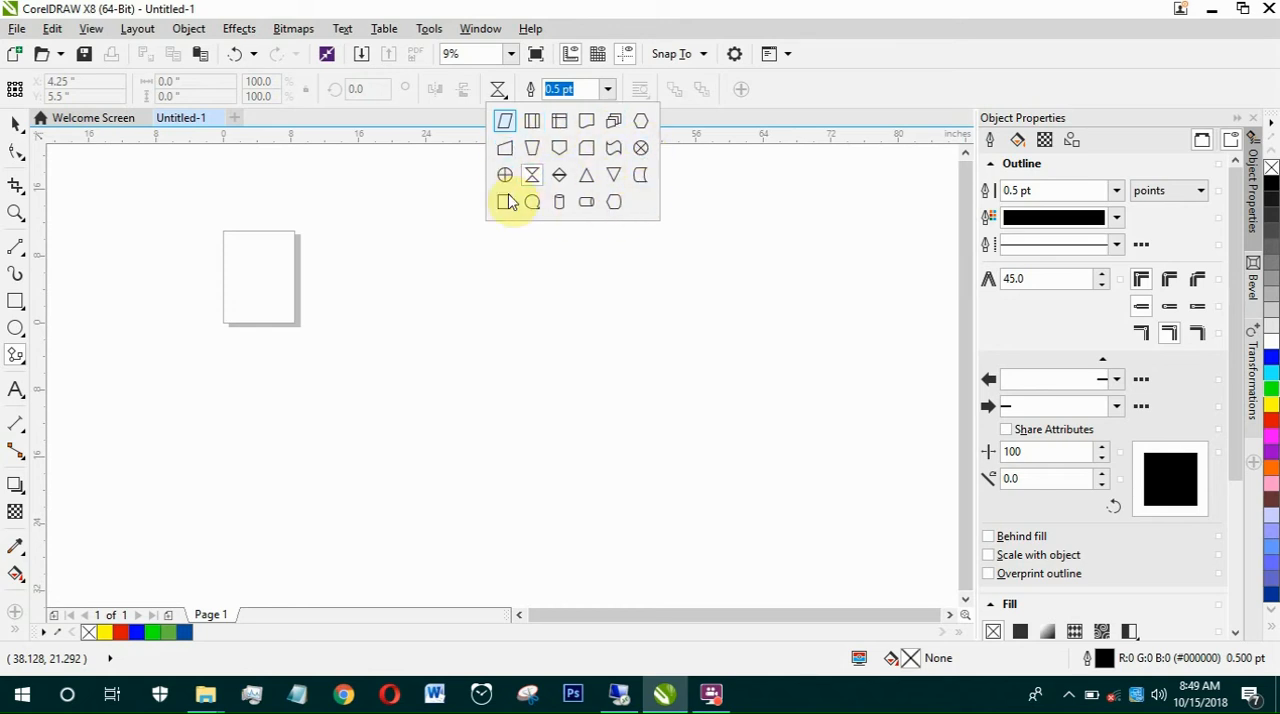
{"action": "left_click", "coordinate": [561, 151]}
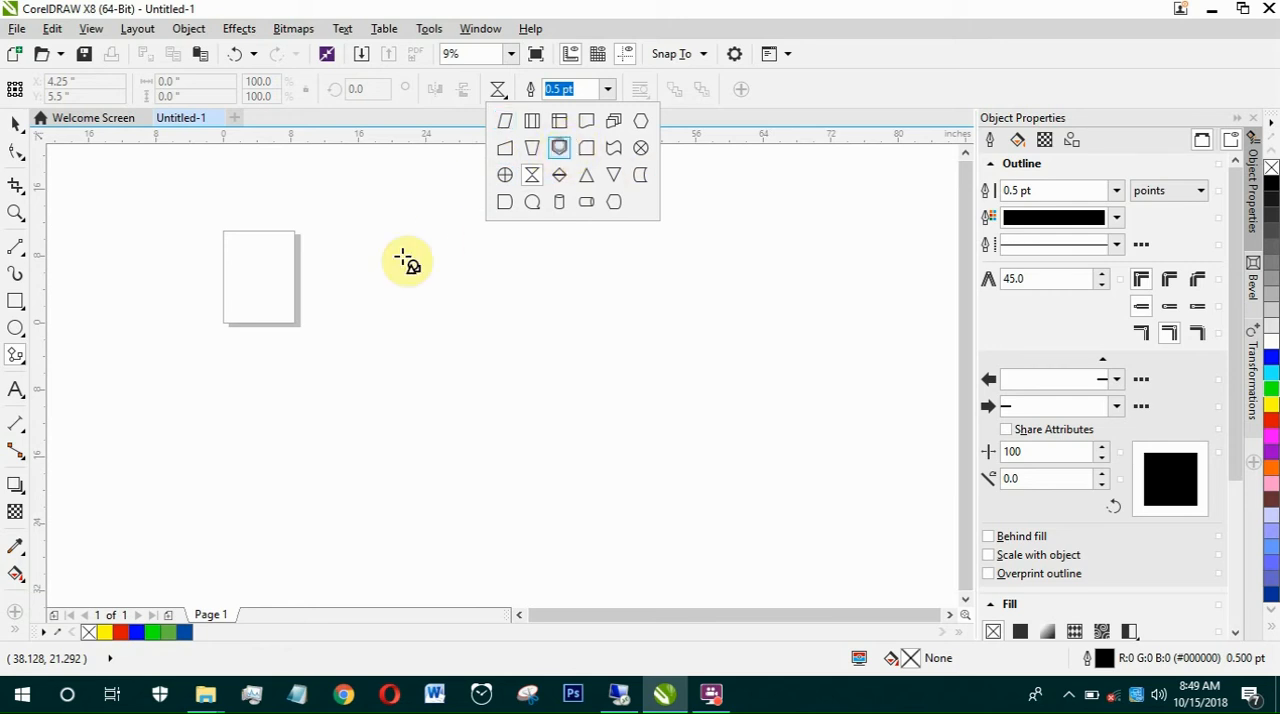
{"action": "left_click_drag", "start_coordinate": [394, 242], "coordinate": [529, 380]}
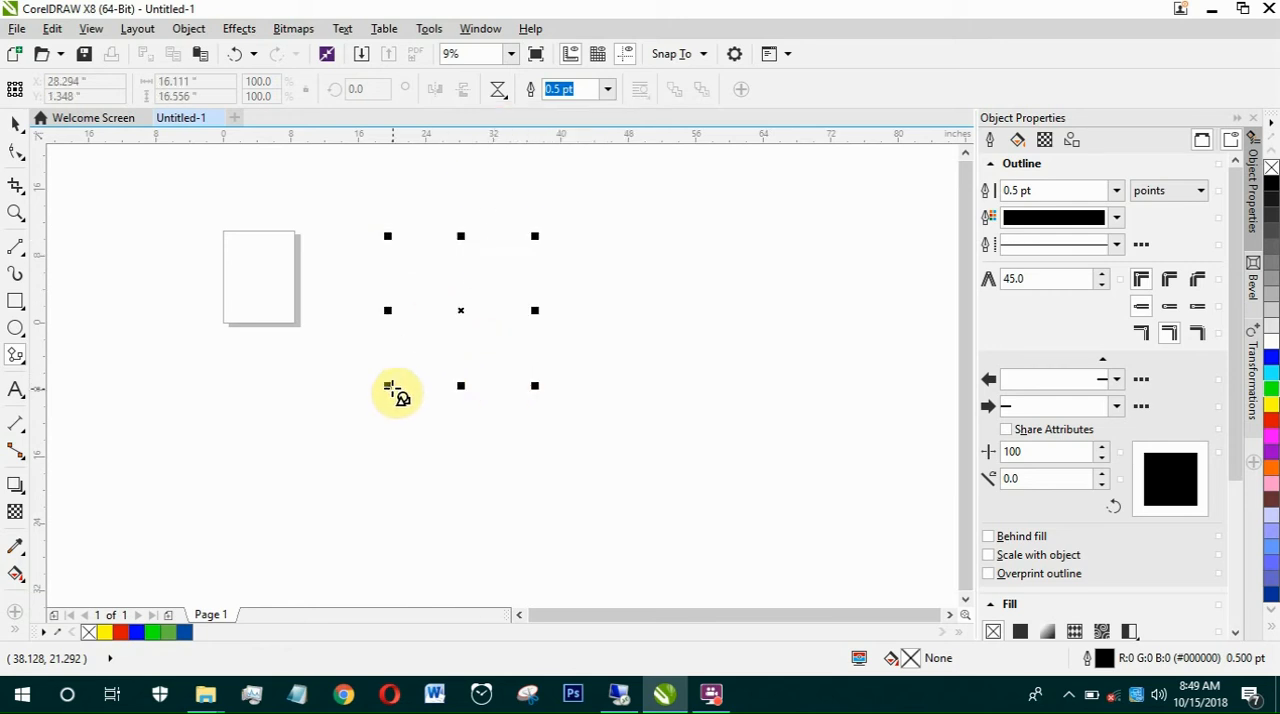
Step: Draw an hourglass flowchart shape about 12.1 by 20.4 inches to the right of the pentagon shape
{"action": "left_click", "coordinate": [498, 91]}
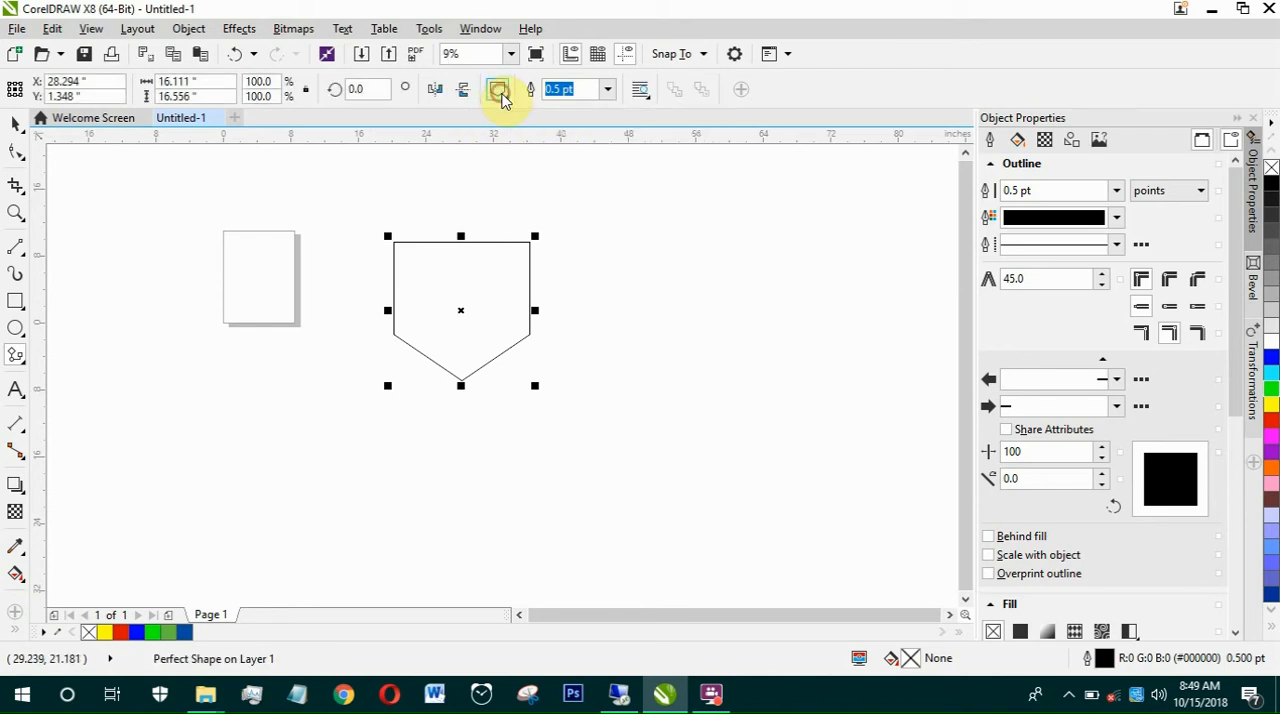
{"action": "left_click", "coordinate": [502, 94]}
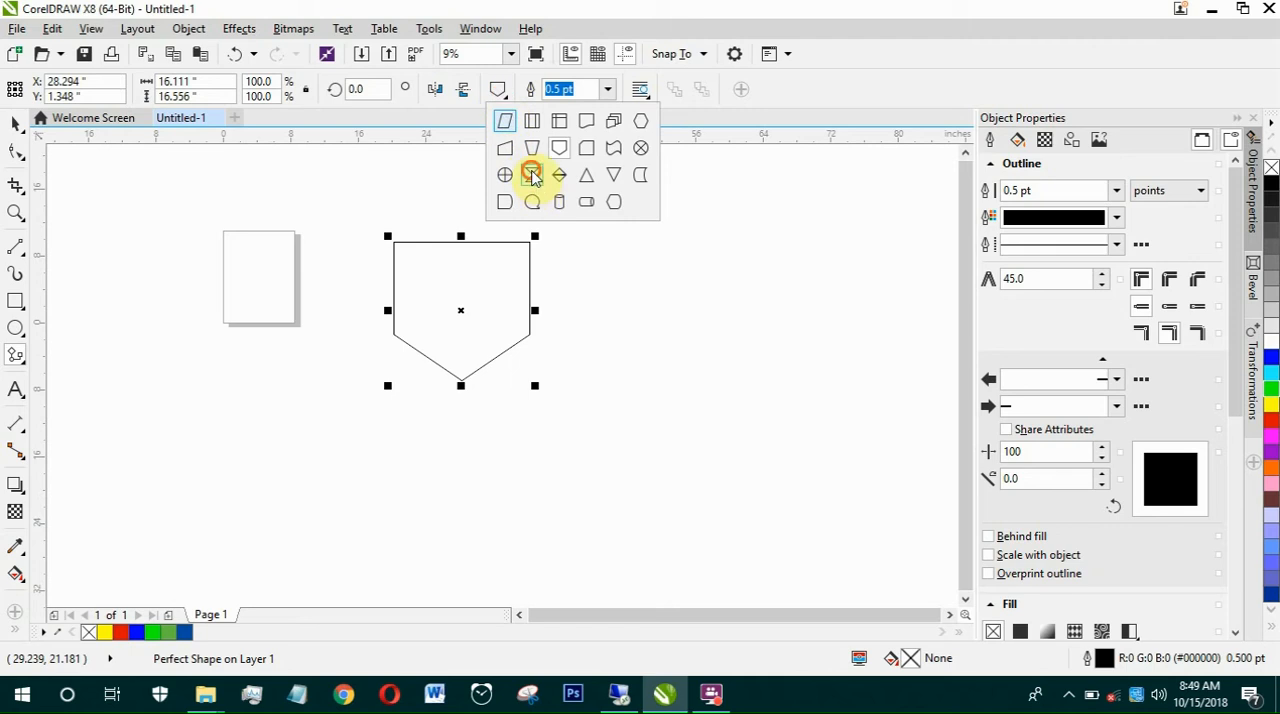
{"action": "left_click", "coordinate": [528, 174]}
{"action": "left_click_drag", "start_coordinate": [615, 278], "coordinate": [716, 449]}
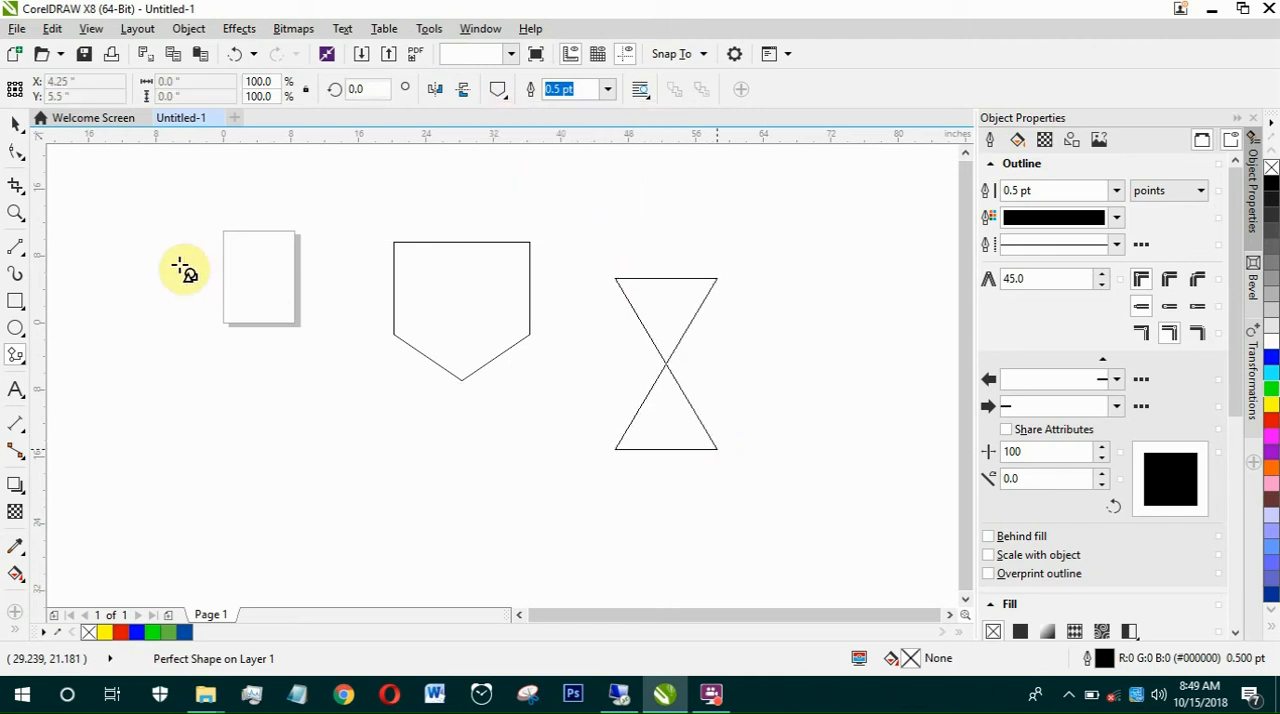
Step: Select both flowchart shapes and delete them
{"action": "left_click", "coordinate": [16, 122]}
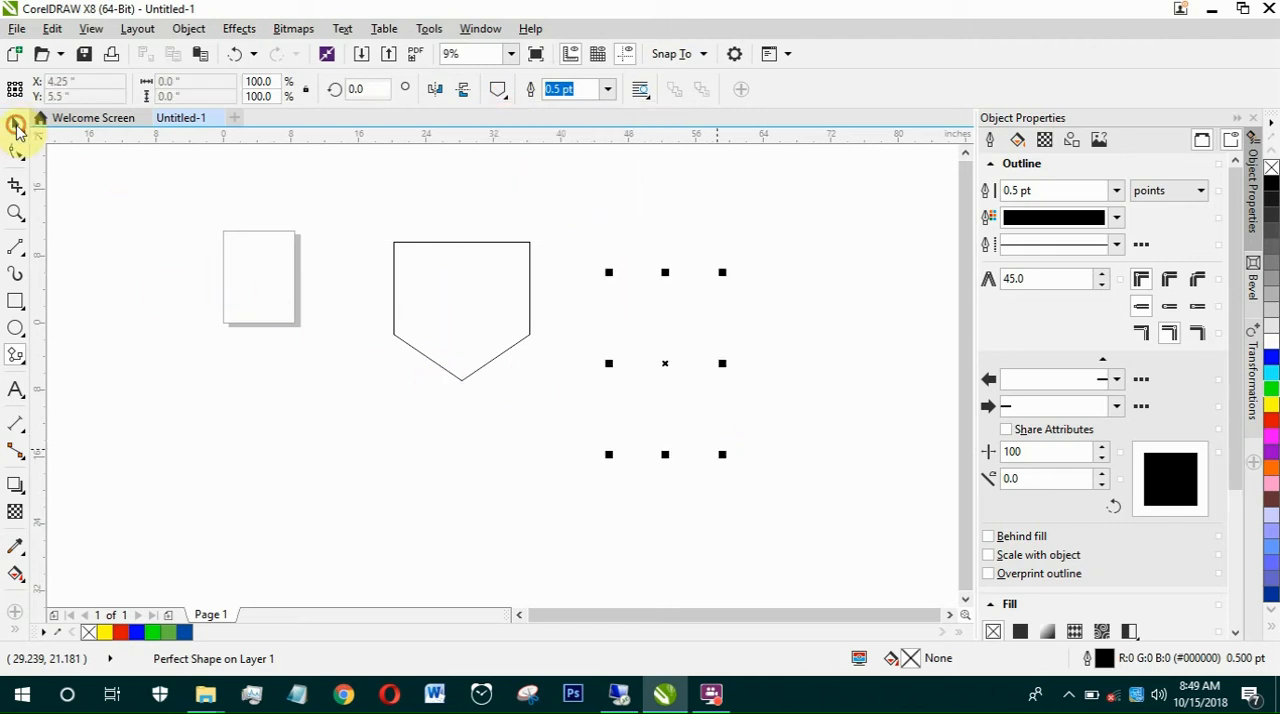
{"action": "left_click_drag", "start_coordinate": [255, 184], "coordinate": [807, 548]}
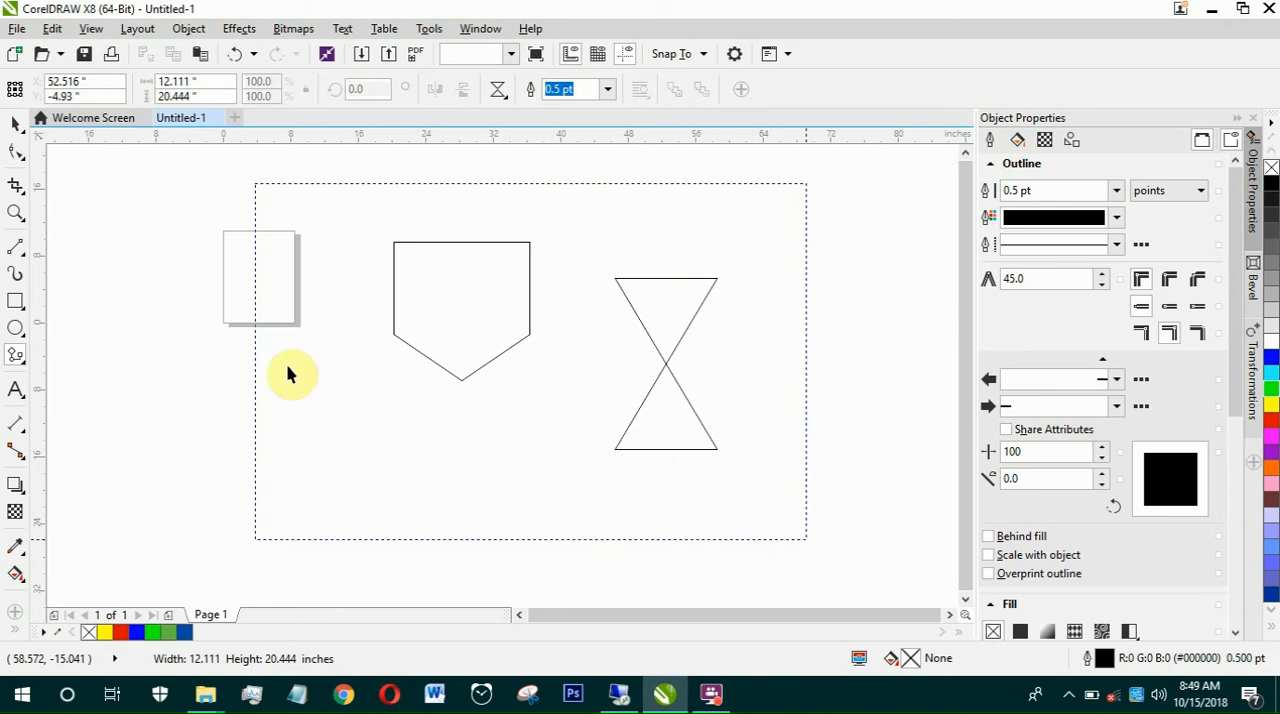
{"action": "key", "text": "Delete"}
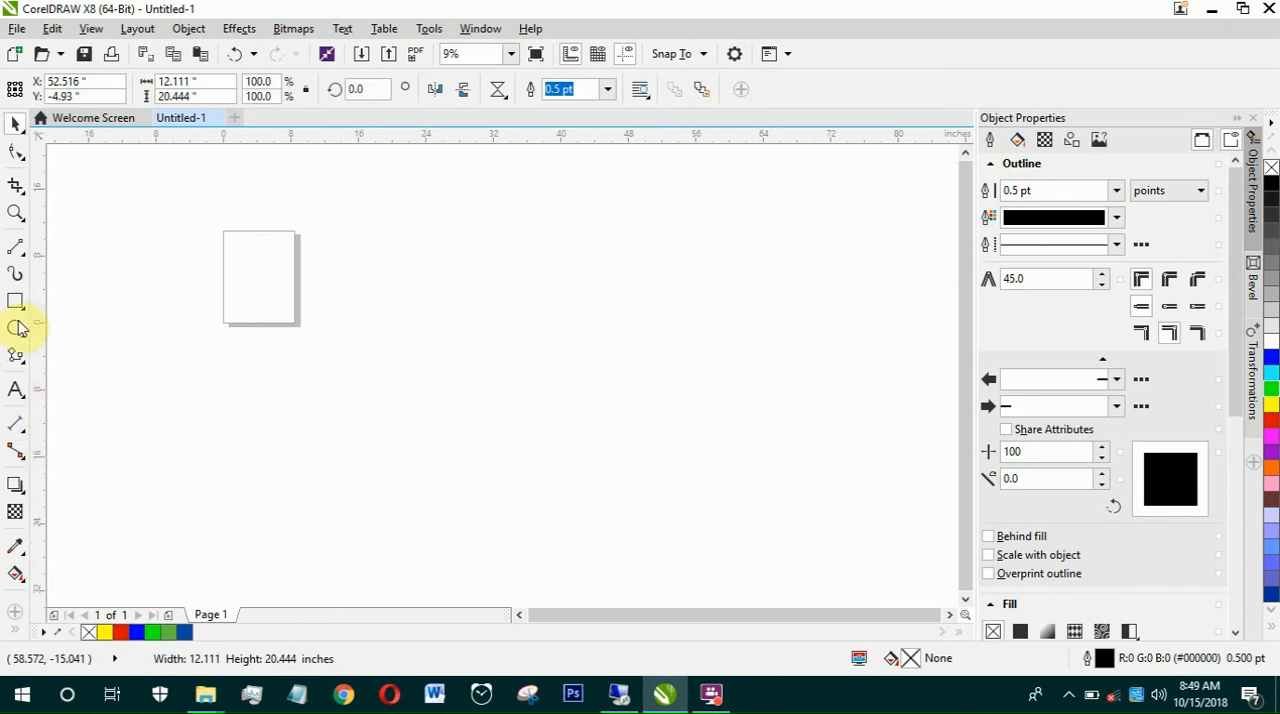
{"action": "left_click", "coordinate": [15, 329]}
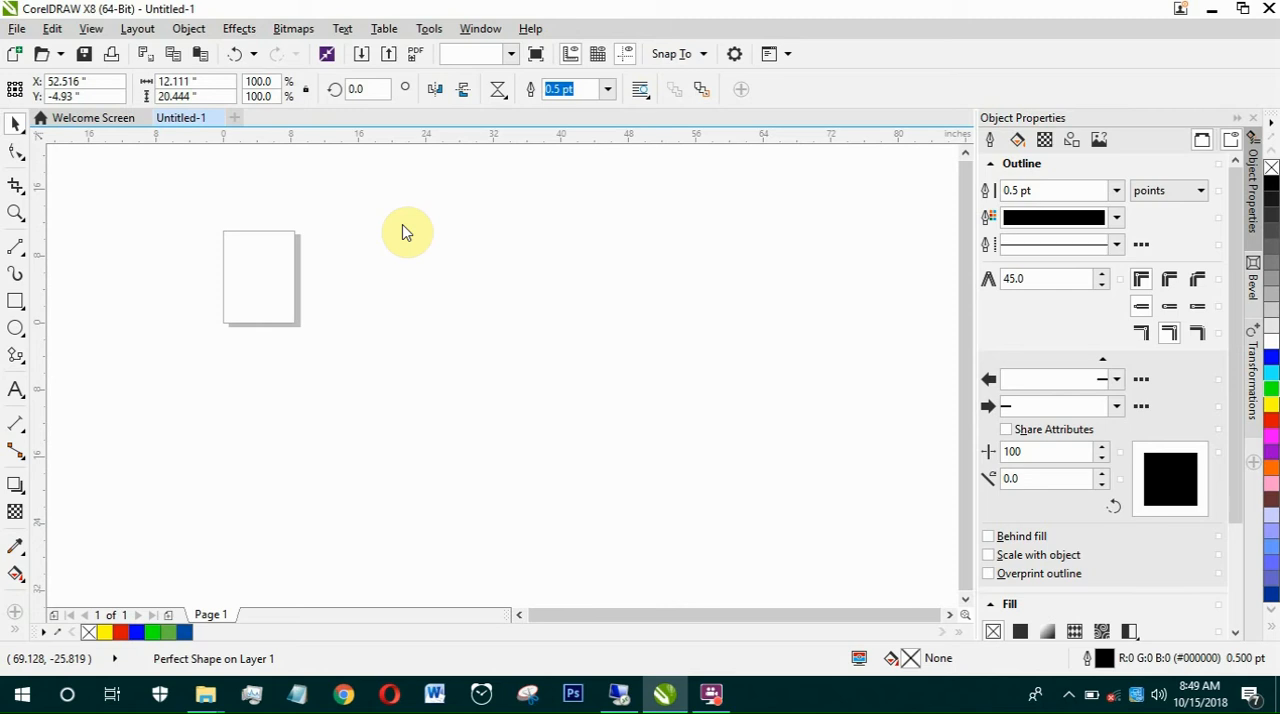
{"action": "left_click", "coordinate": [18, 328]}
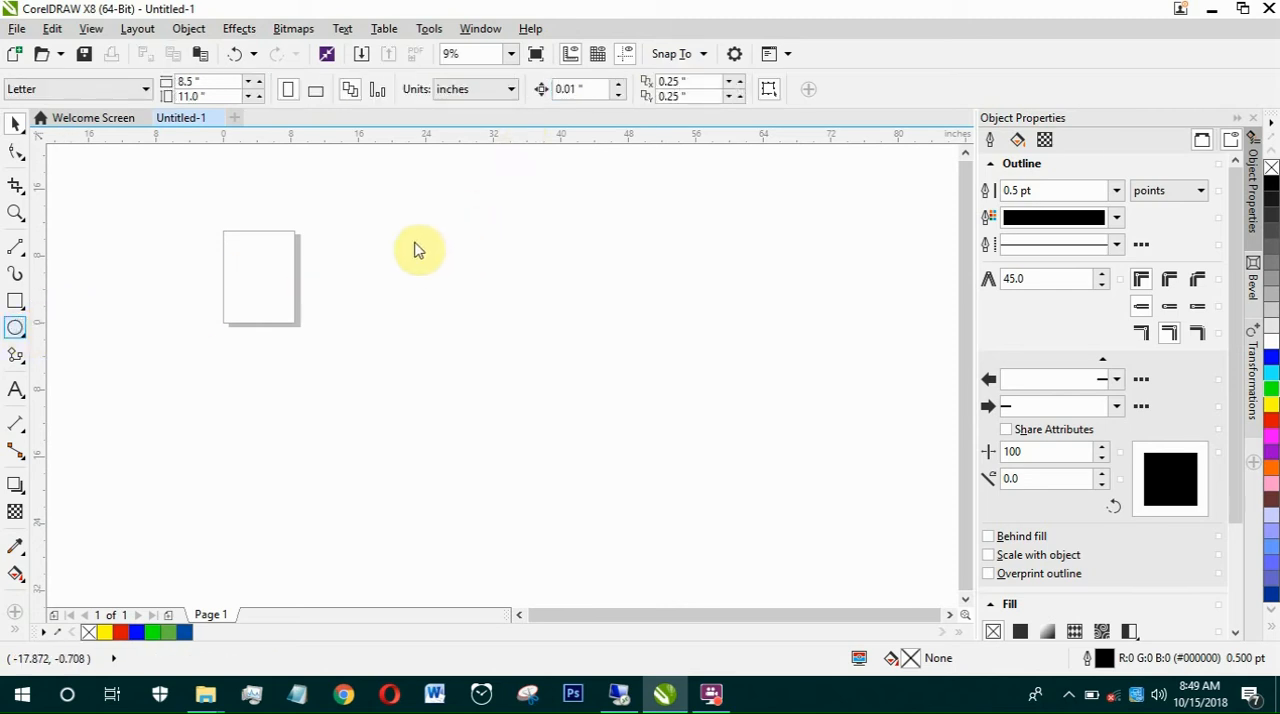
Step: Draw an ellipse about 11.1 by 10.9 inches to the right of the page and a vertical line about 9.3 inches long down from it
{"action": "left_click_drag", "start_coordinate": [411, 255], "coordinate": [505, 346]}
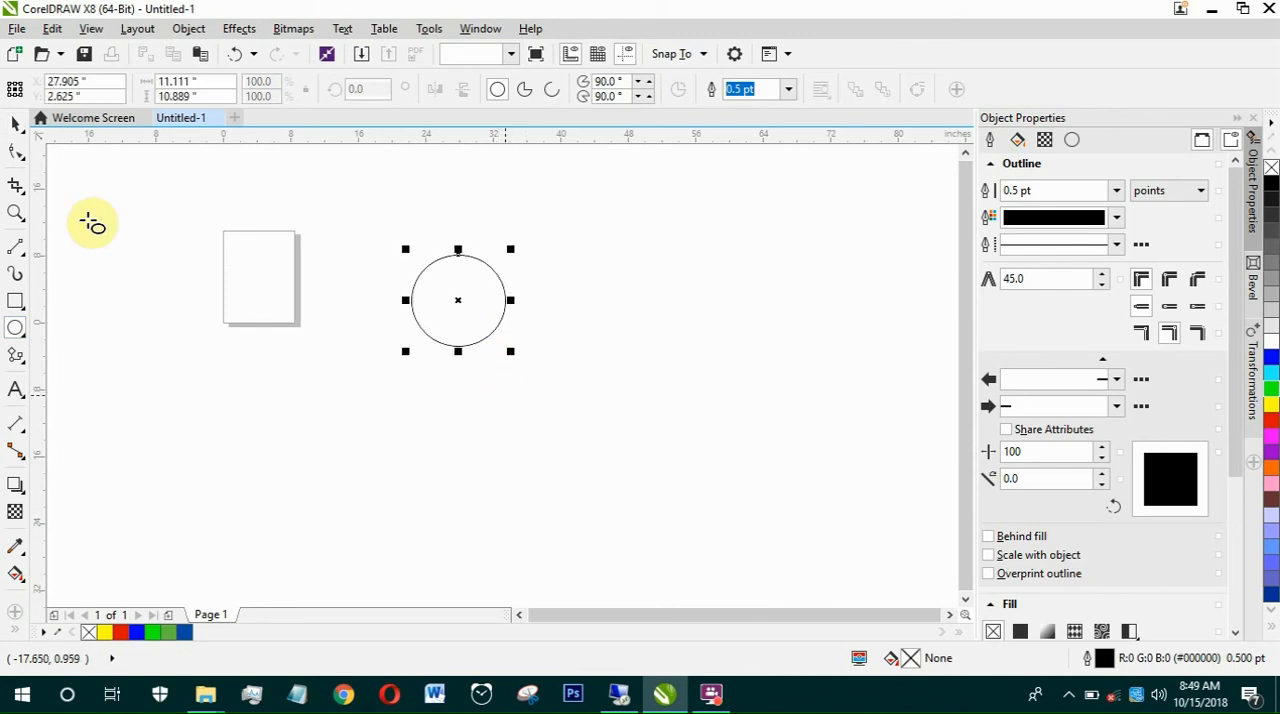
{"action": "left_click", "coordinate": [20, 248]}
{"action": "left_click", "coordinate": [69, 277]}
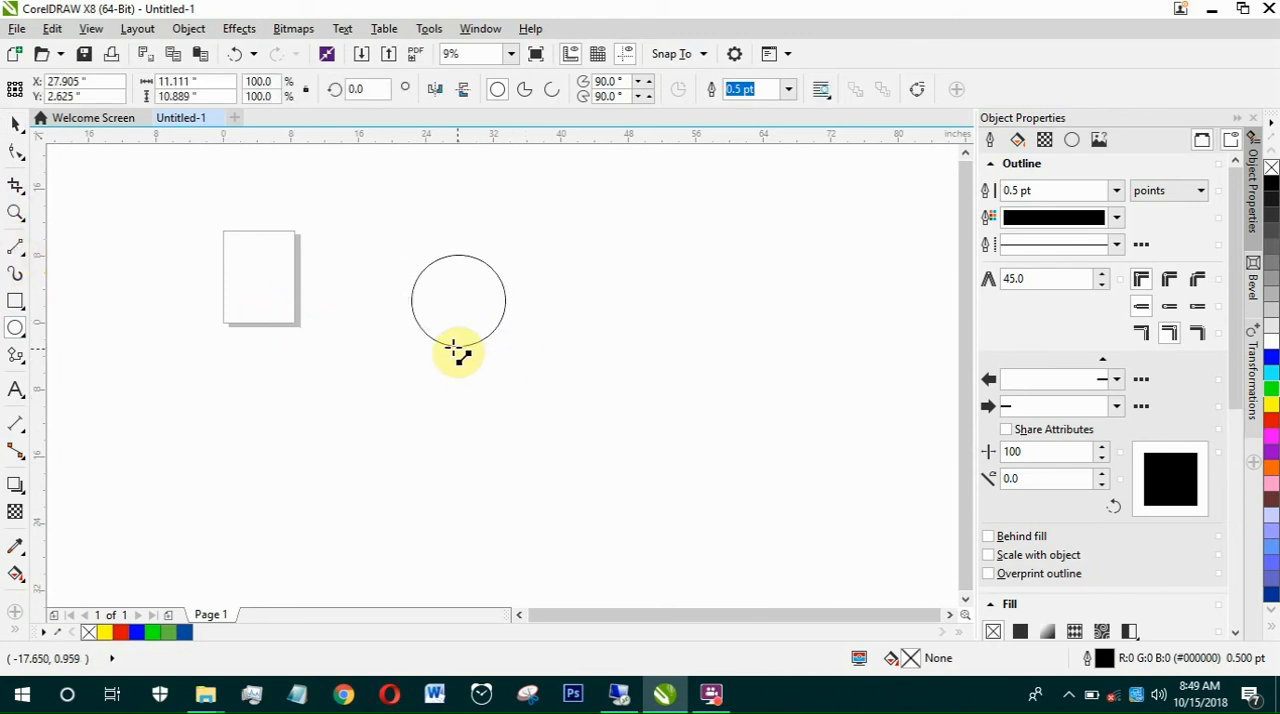
{"action": "mouse_move", "coordinate": [453, 347]}
{"action": "left_mouse_down"}
{"action": "mouse_move", "coordinate": [462, 440]}
{"action": "mouse_move", "coordinate": [450, 490]}
{"action": "mouse_move", "coordinate": [455, 425]}
{"action": "left_mouse_up"}
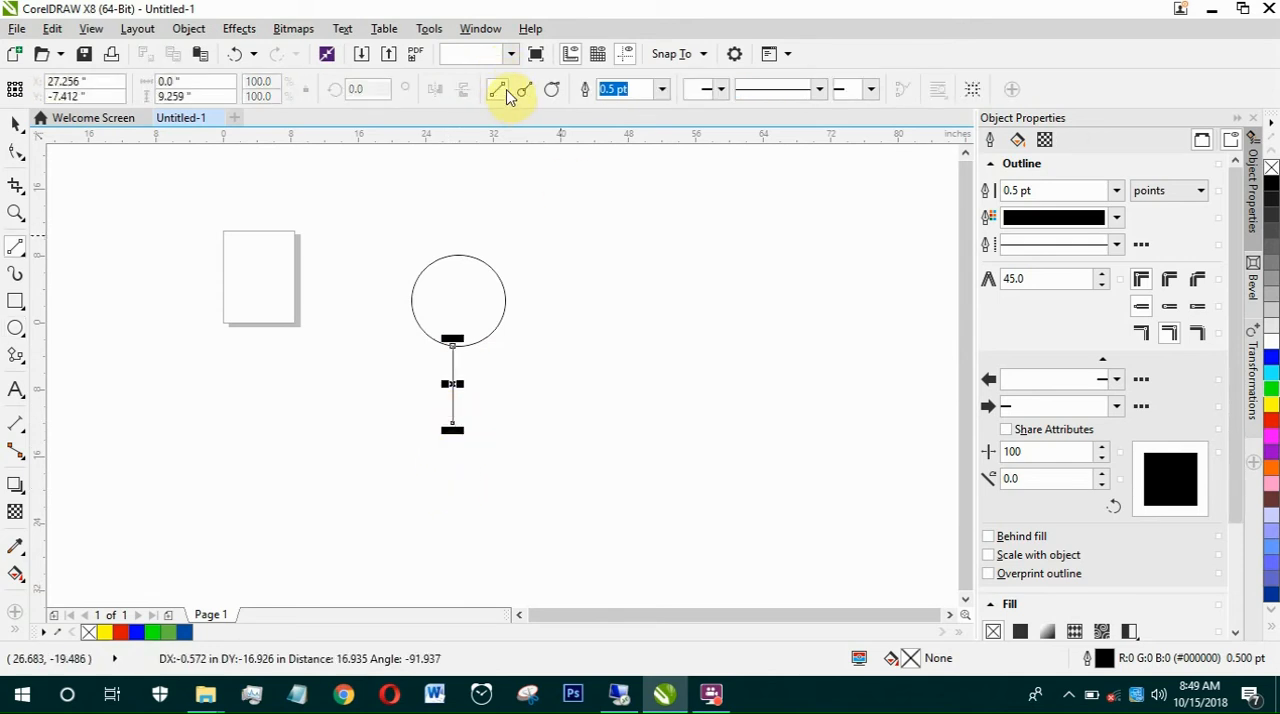
Step: Draw a downward-pointing pentagon flowchart shape centred at the lower end of the vertical line
{"action": "left_click", "coordinate": [16, 356]}
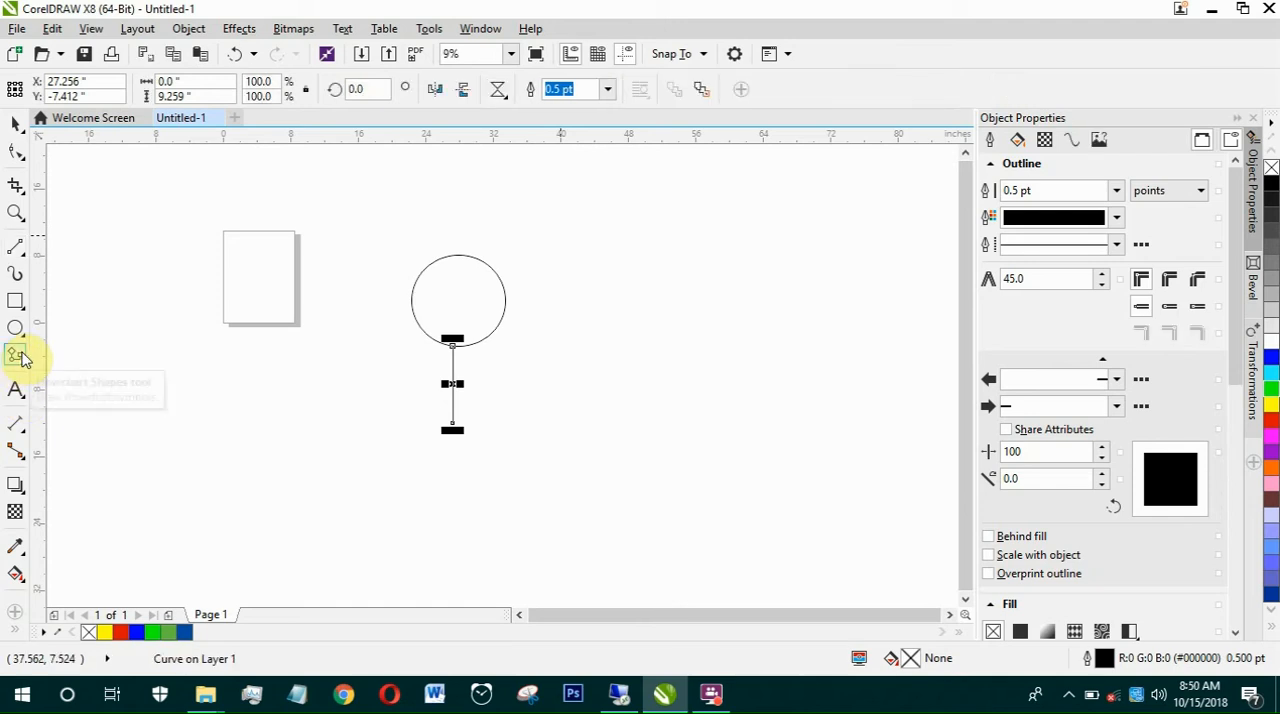
{"action": "left_click", "coordinate": [499, 92]}
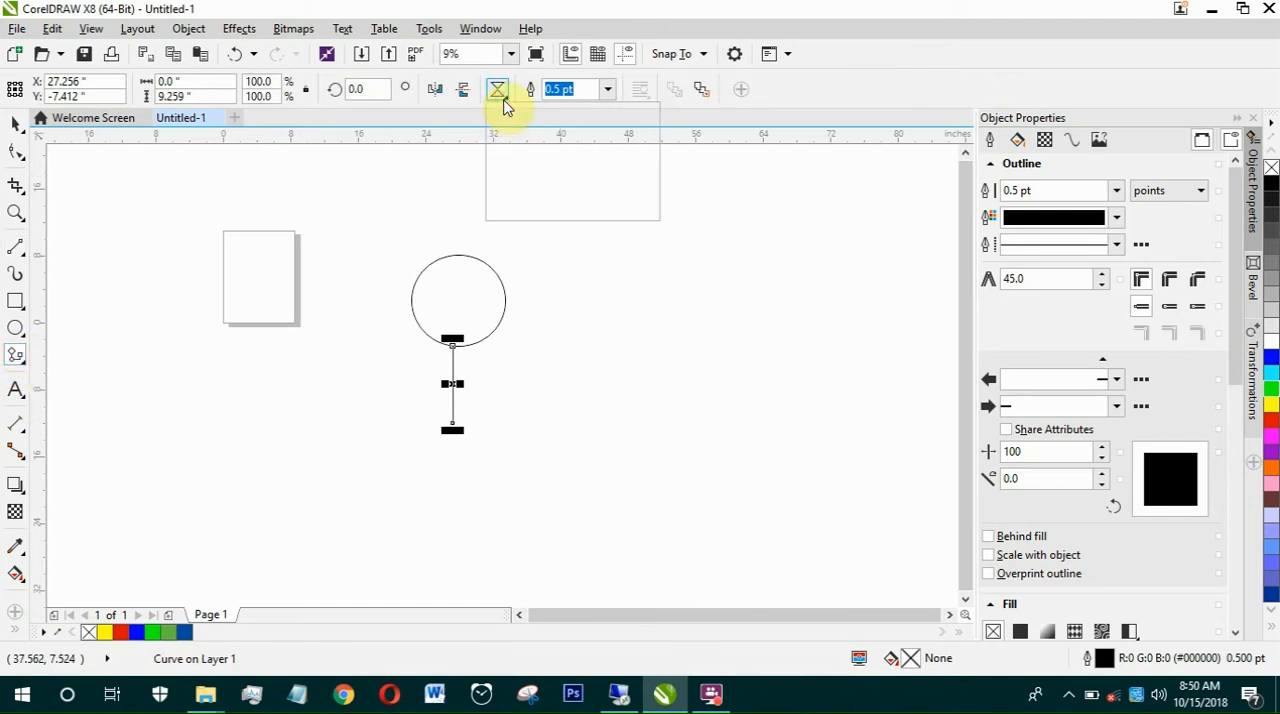
{"action": "left_click", "coordinate": [560, 148]}
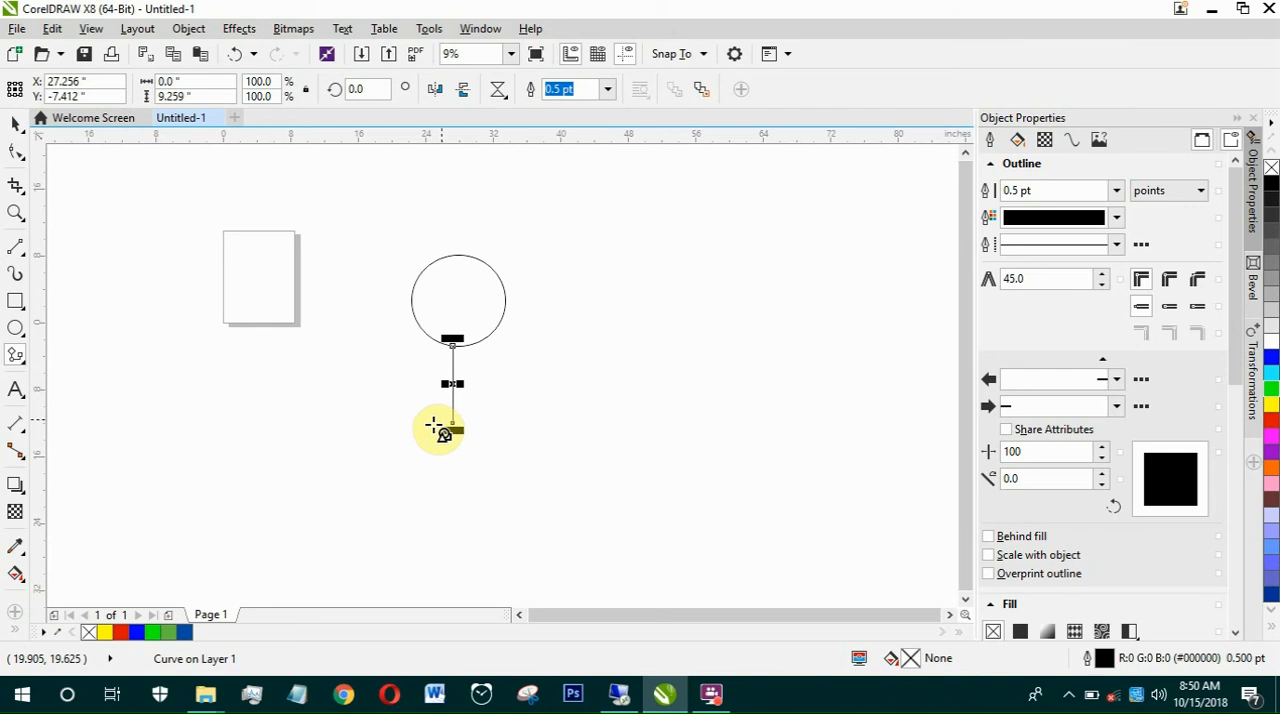
{"action": "left_click_drag", "start_coordinate": [413, 425], "coordinate": [493, 499]}
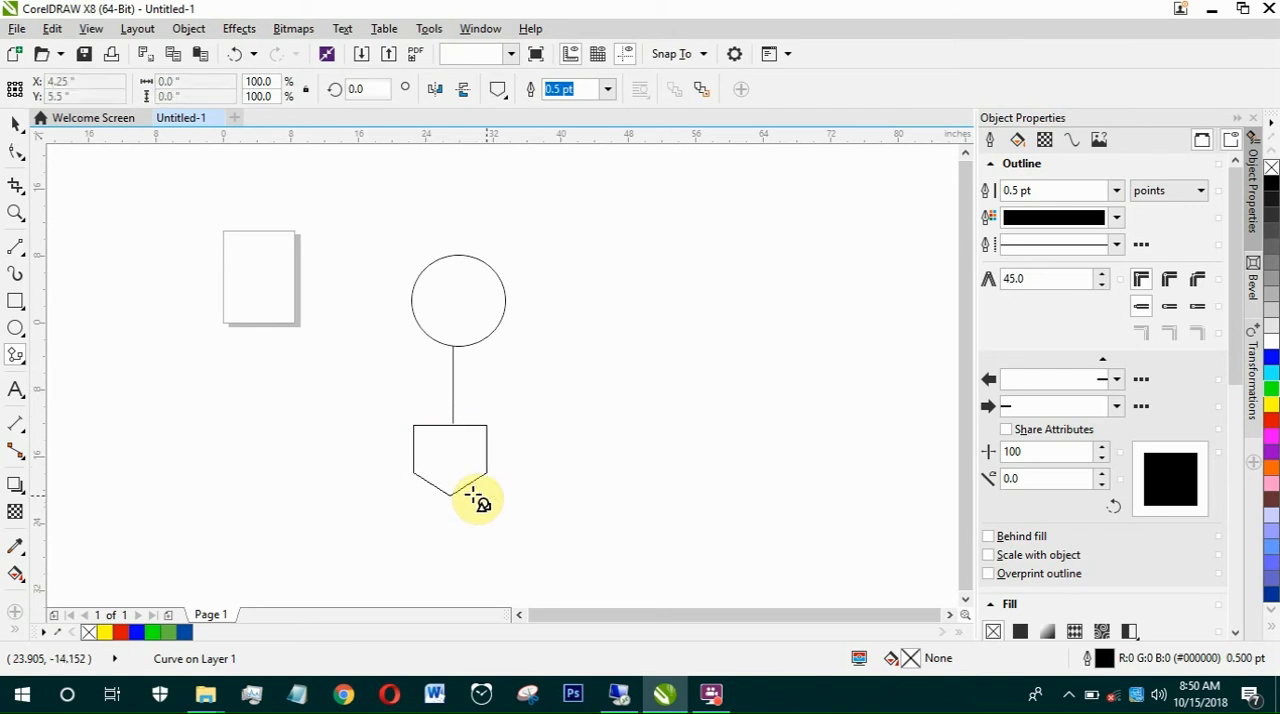
Step: Draw an elbow connector from the circle's right quadrant, running about 15.4 inches horizontally and about 11 inches downward
{"action": "left_click", "coordinate": [95, 197]}
{"action": "left_click", "coordinate": [17, 250]}
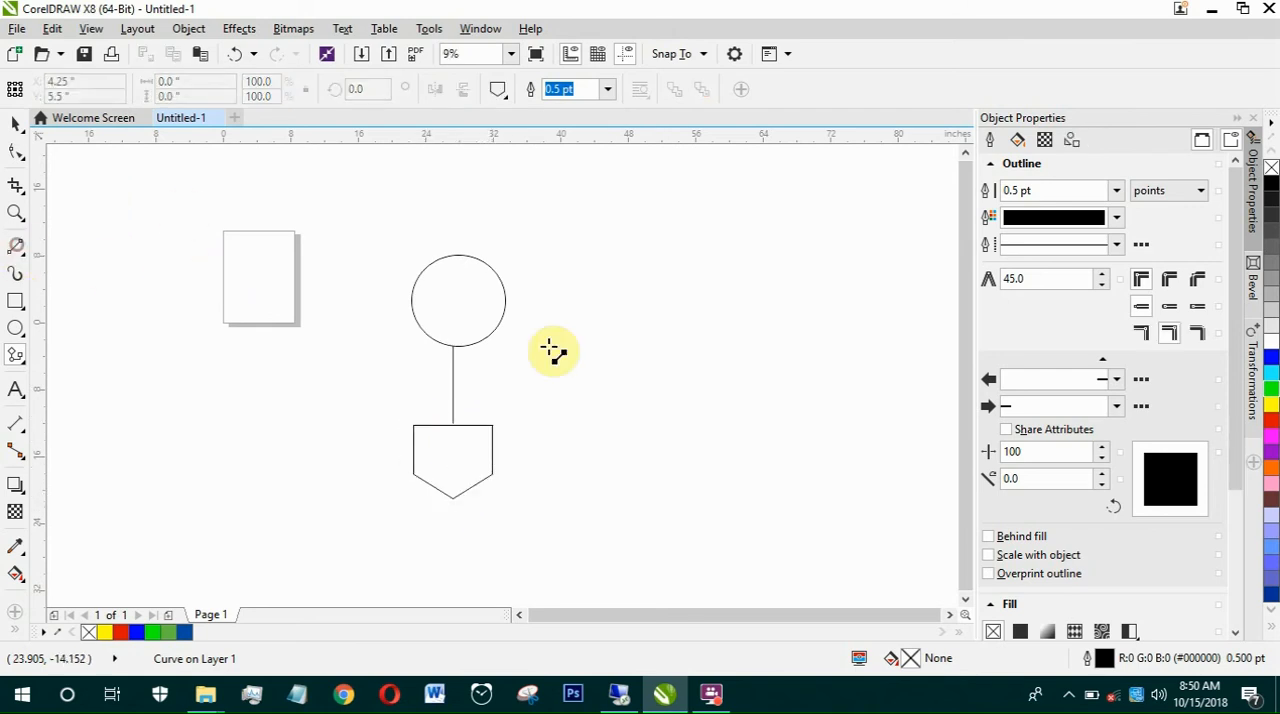
{"action": "left_click", "coordinate": [506, 300]}
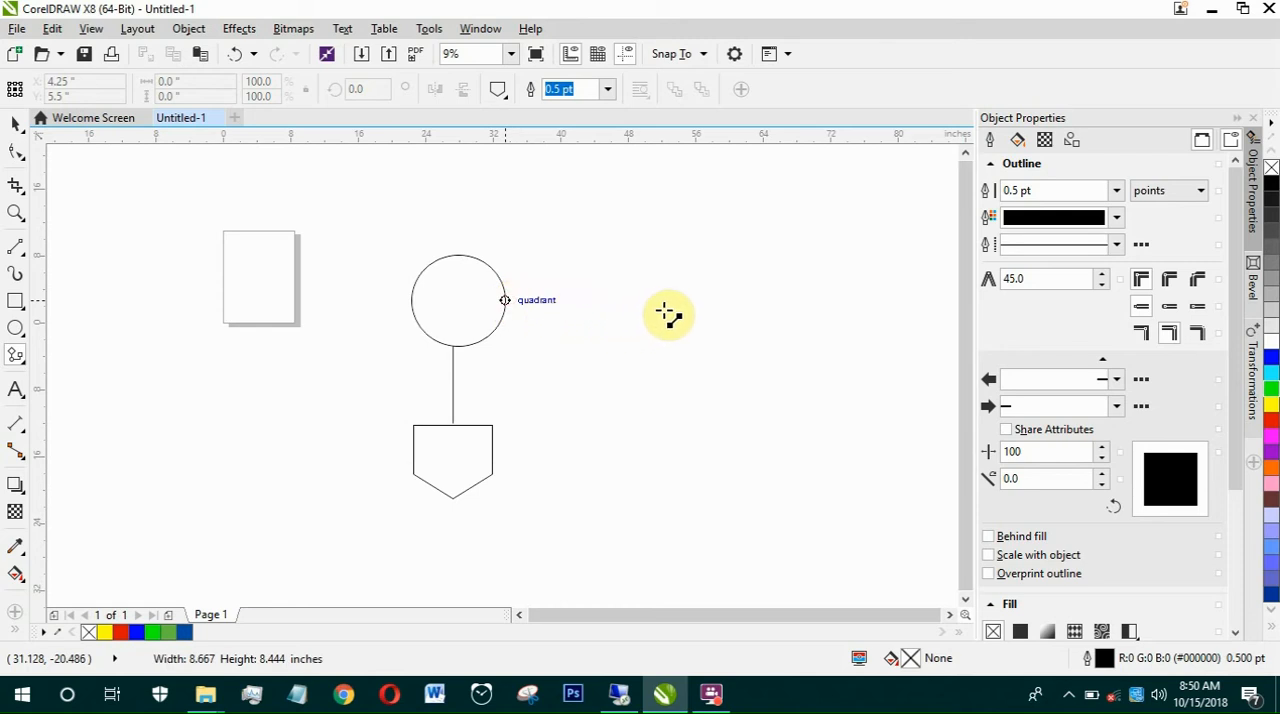
{"action": "left_click_drag", "start_coordinate": [665, 309], "coordinate": [638, 305]}
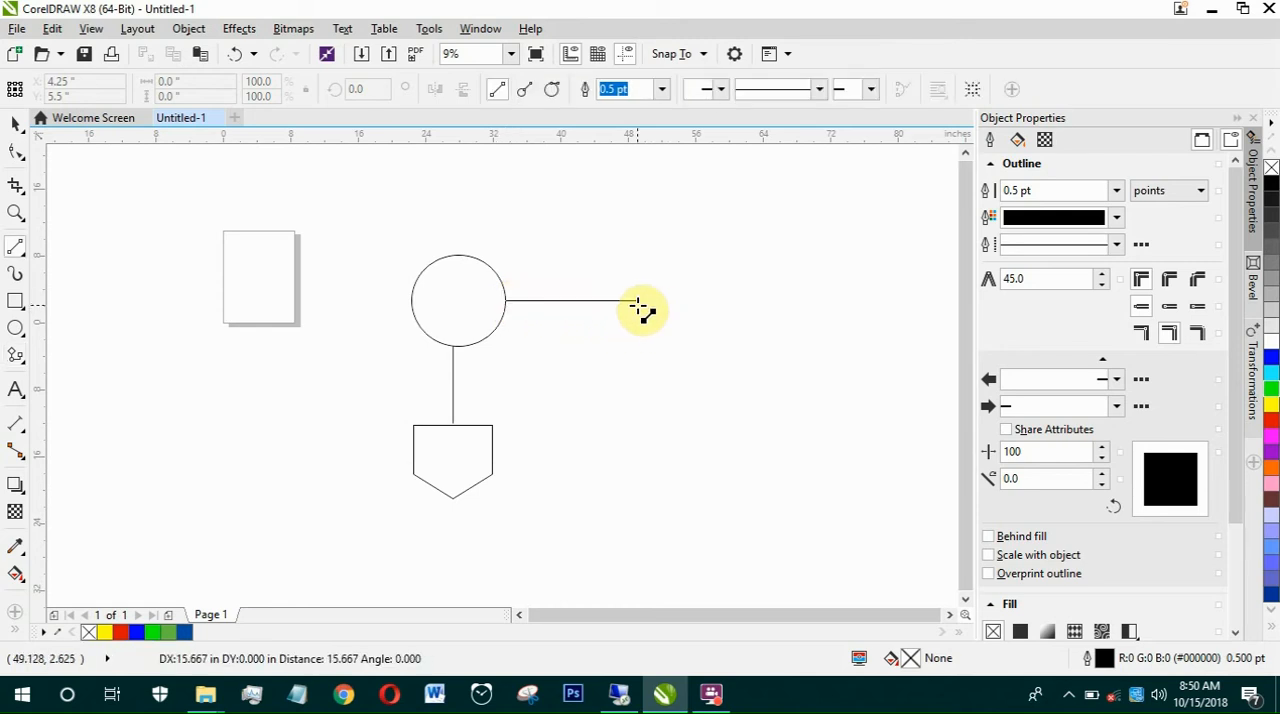
{"action": "left_click_drag", "start_coordinate": [640, 305], "coordinate": [640, 305]}
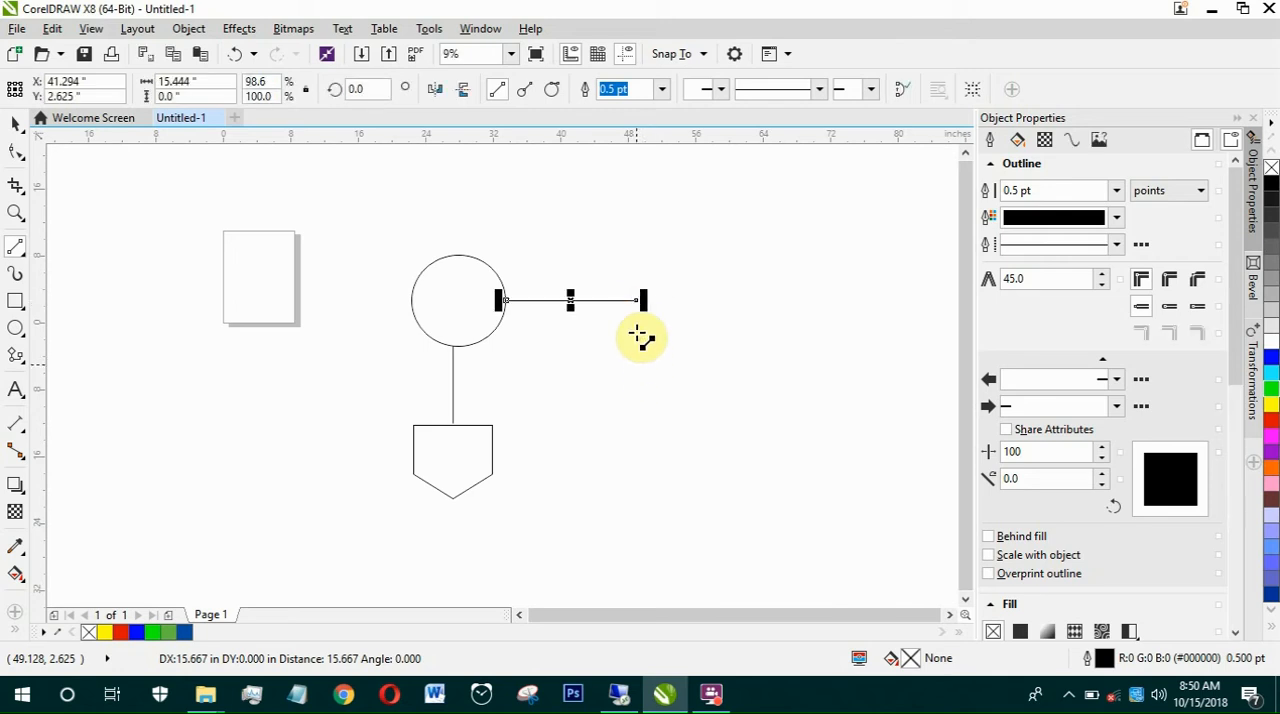
{"action": "left_click", "coordinate": [634, 392]}
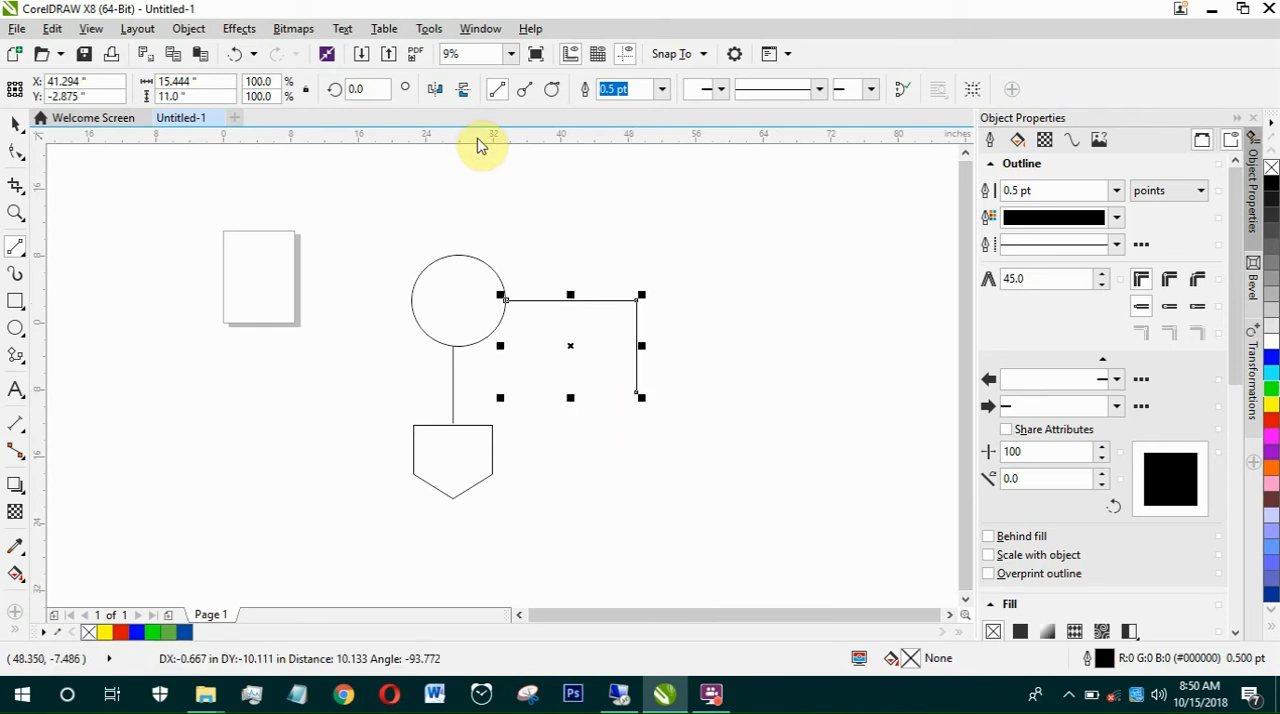
Step: Draw a horizontally split diamond flowchart shape about 8.4 by 7.9 inches just below the end of the elbow line
{"action": "left_click", "coordinate": [16, 355]}
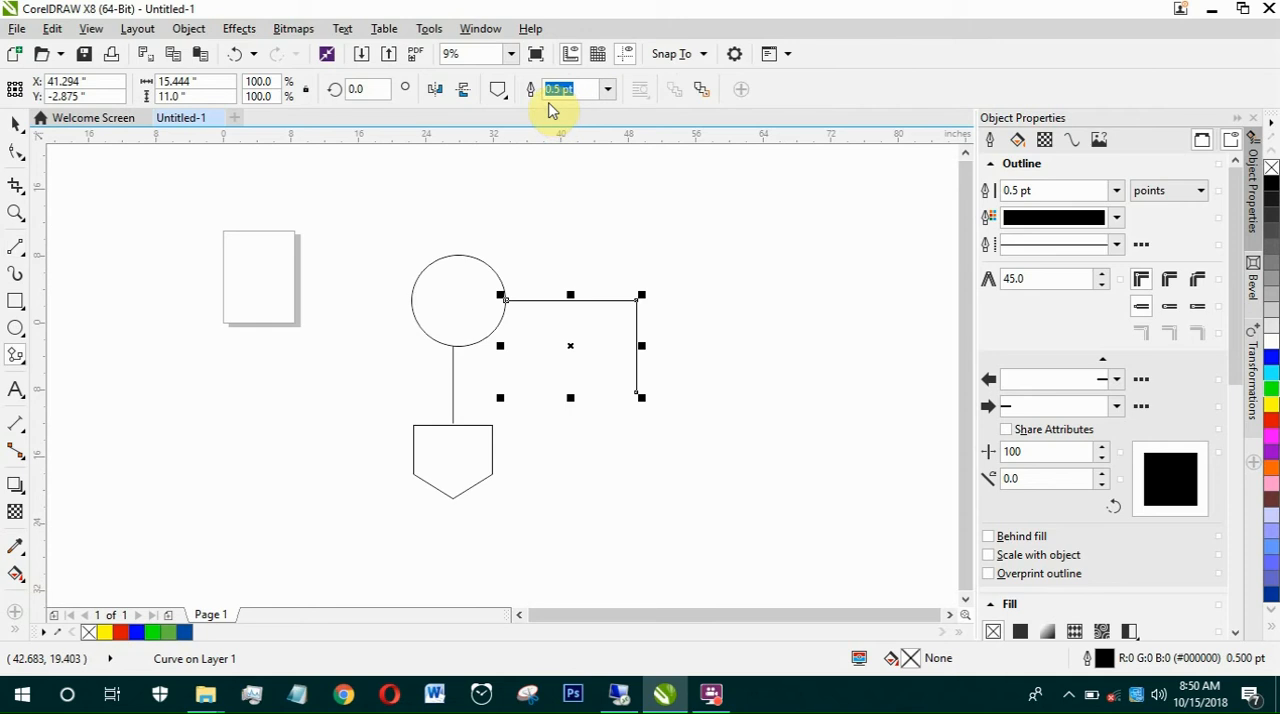
{"action": "left_click", "coordinate": [499, 90]}
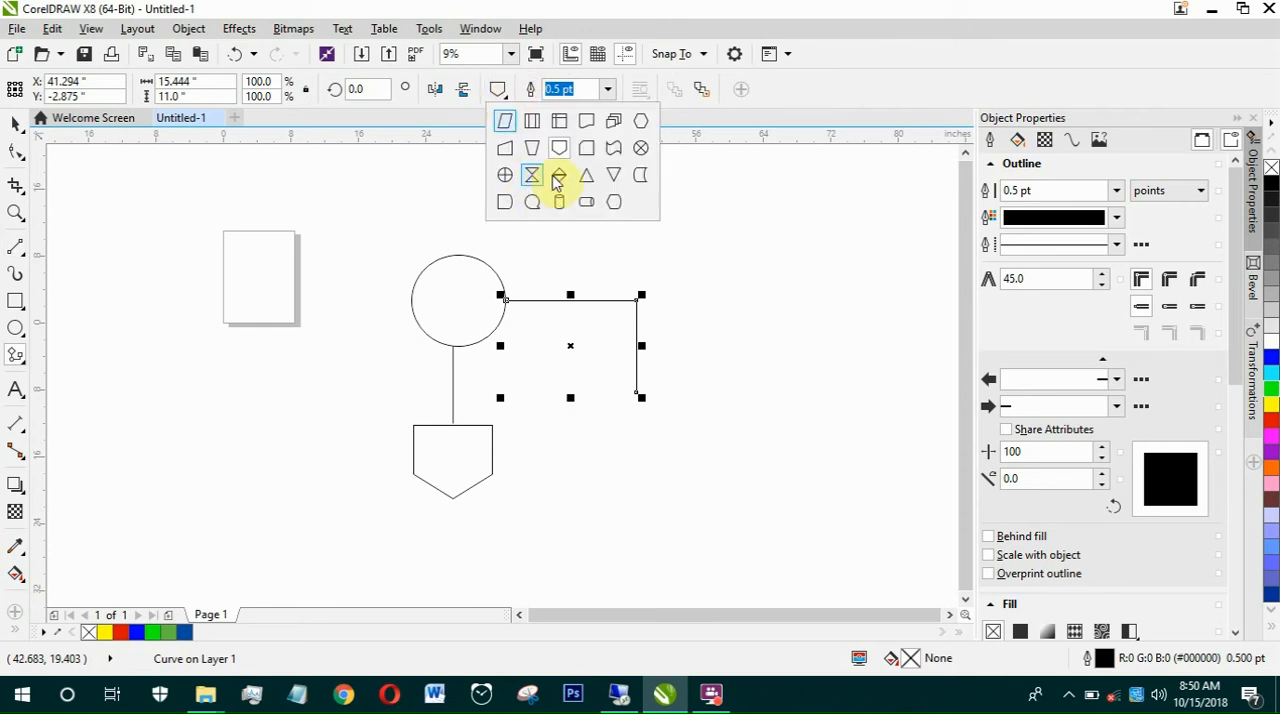
{"action": "left_click", "coordinate": [559, 148]}
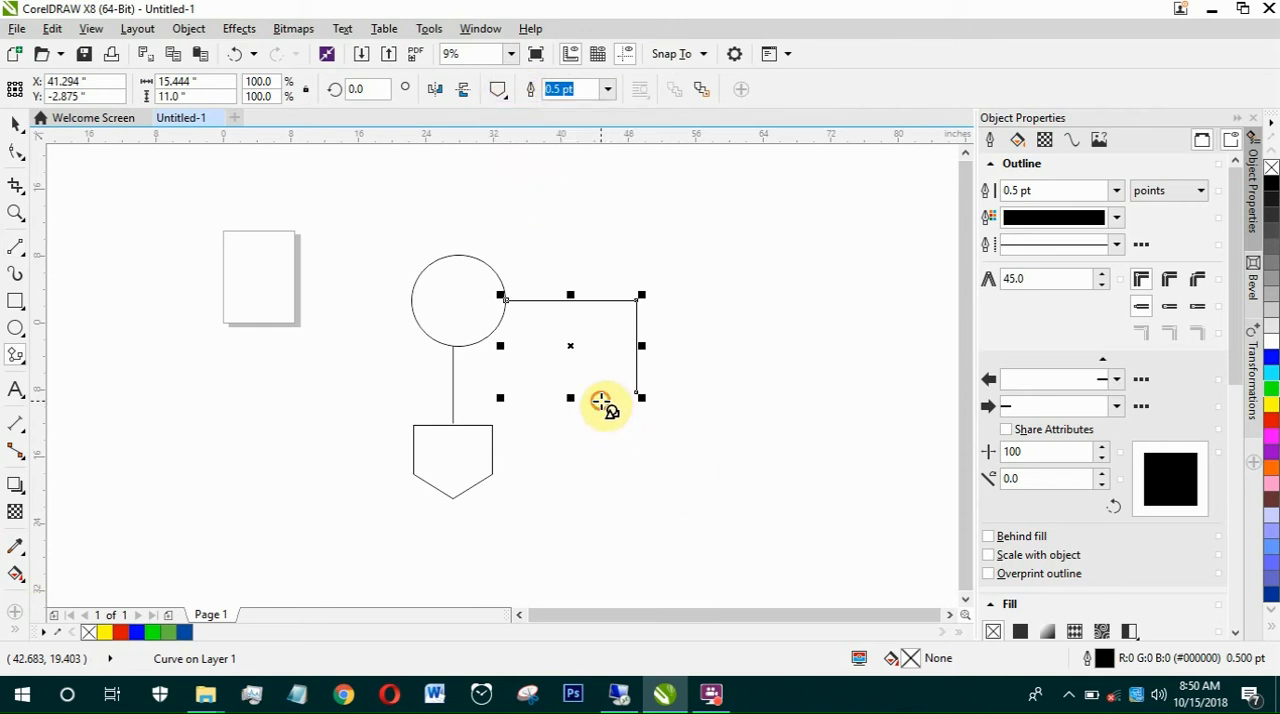
{"action": "left_click_drag", "start_coordinate": [600, 402], "coordinate": [671, 467]}
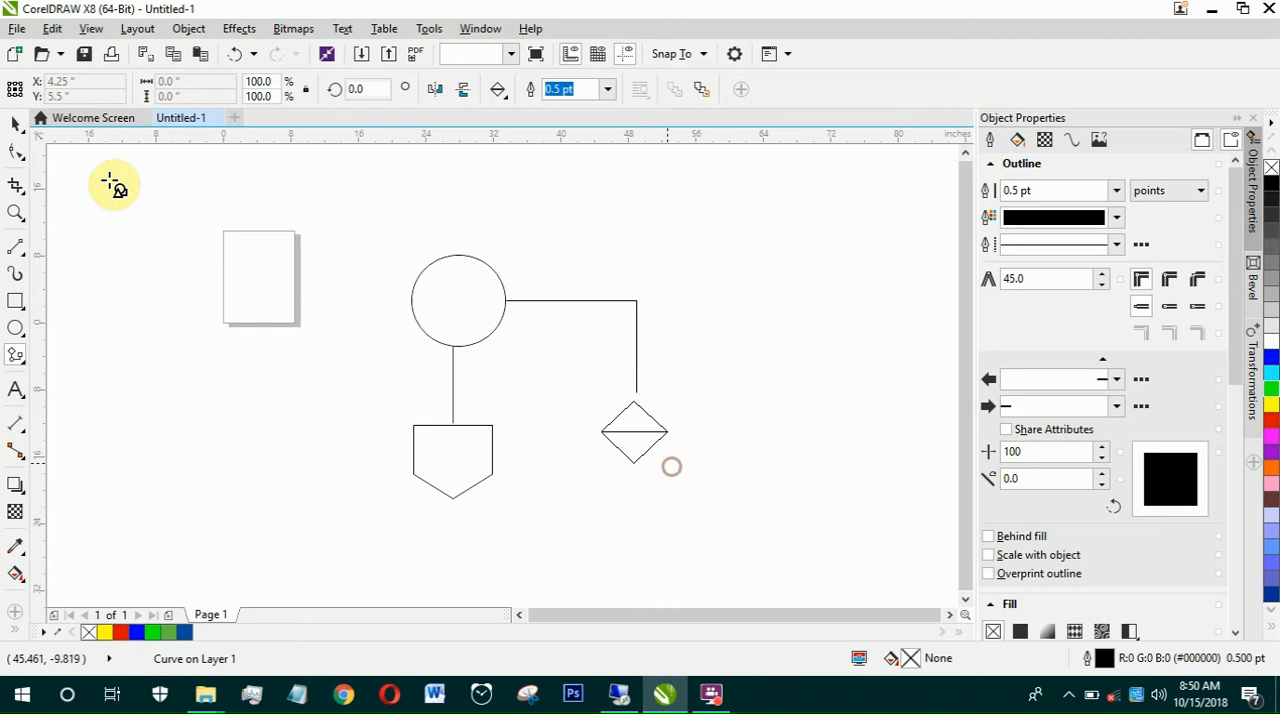
Step: Move the split diamond up so its top corner meets the end of the elbow line, and deselect it
{"action": "left_click", "coordinate": [16, 122]}
{"action": "left_click", "coordinate": [635, 420]}
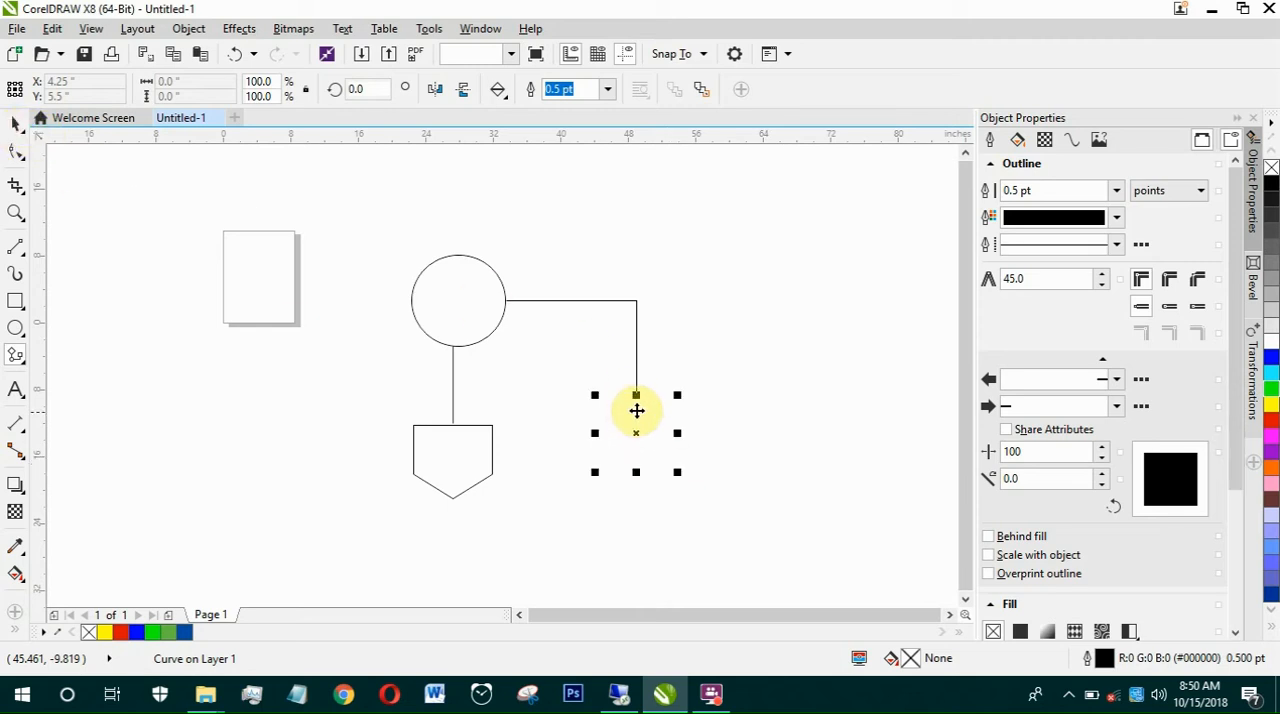
{"action": "mouse_move", "coordinate": [636, 410]}
{"action": "left_mouse_down"}
{"action": "mouse_move", "coordinate": [637, 394]}
{"action": "mouse_move", "coordinate": [714, 398]}
{"action": "mouse_move", "coordinate": [657, 411]}
{"action": "left_mouse_up"}
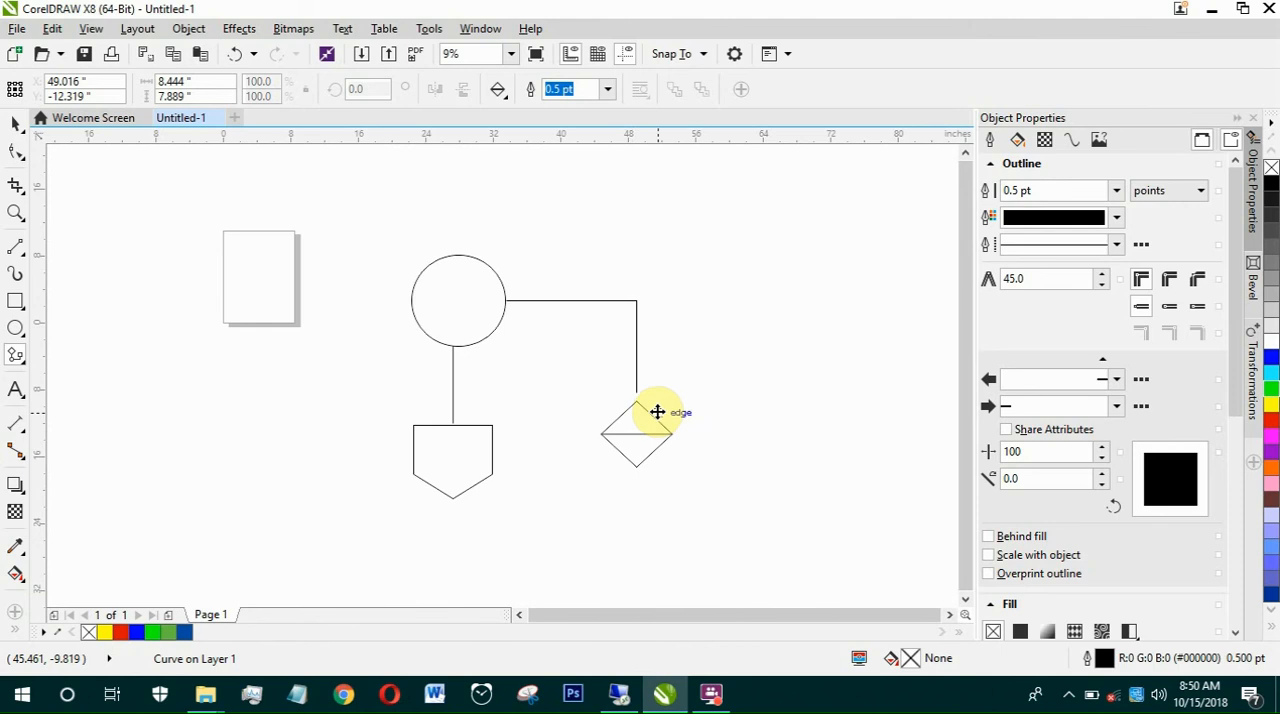
{"action": "left_click", "coordinate": [262, 243]}
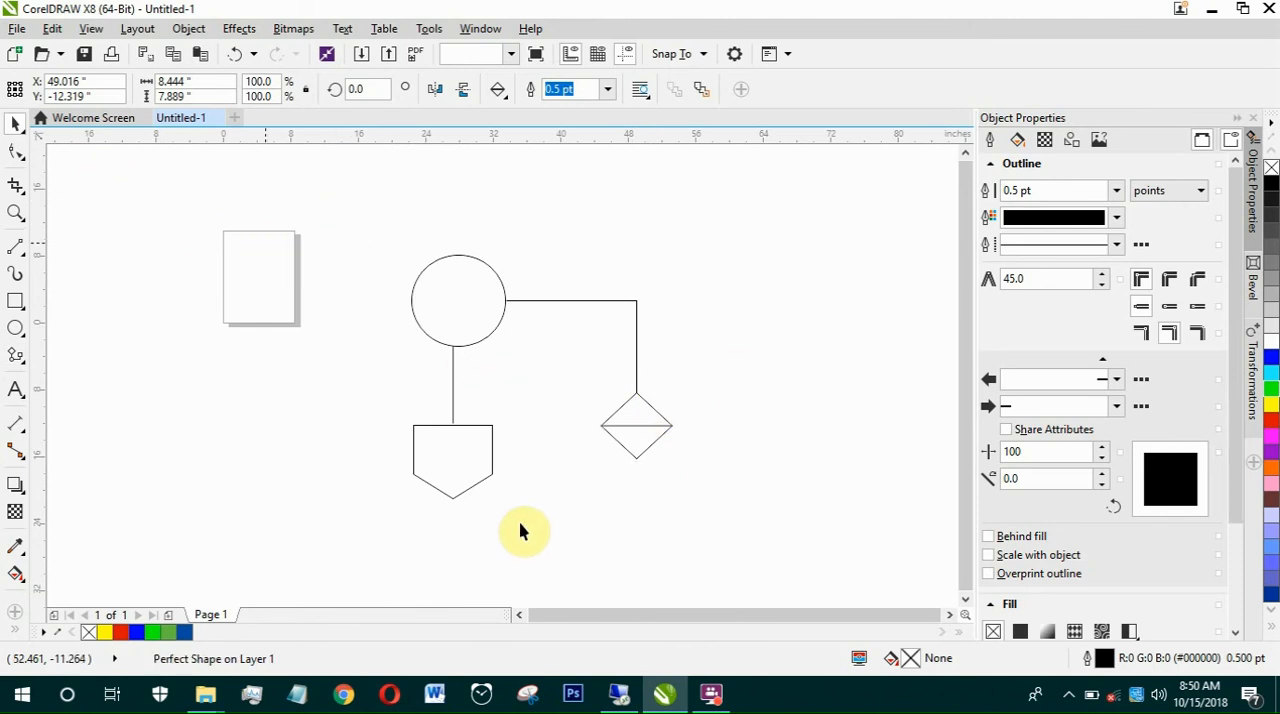
Step: Select all five flowchart objects and set their outline width to 3 pt
{"action": "left_click_drag", "start_coordinate": [266, 248], "coordinate": [837, 600]}
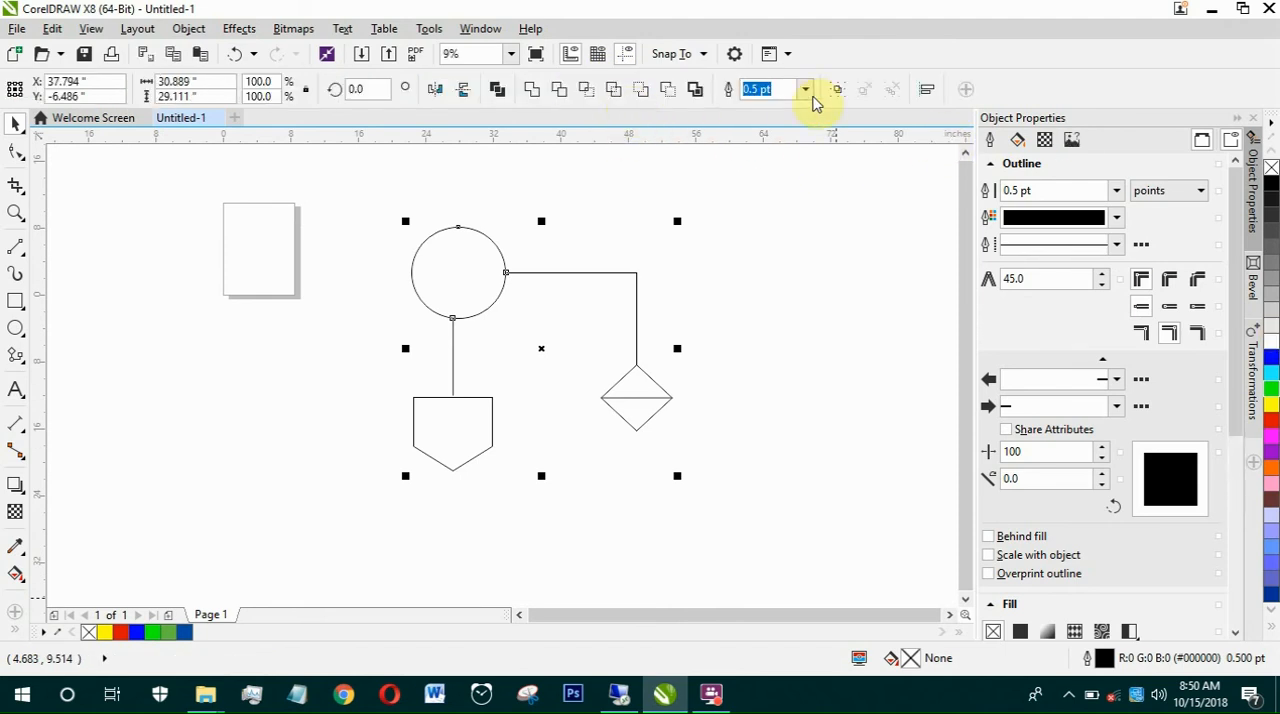
{"action": "left_click", "coordinate": [804, 90]}
{"action": "left_click", "coordinate": [770, 214]}
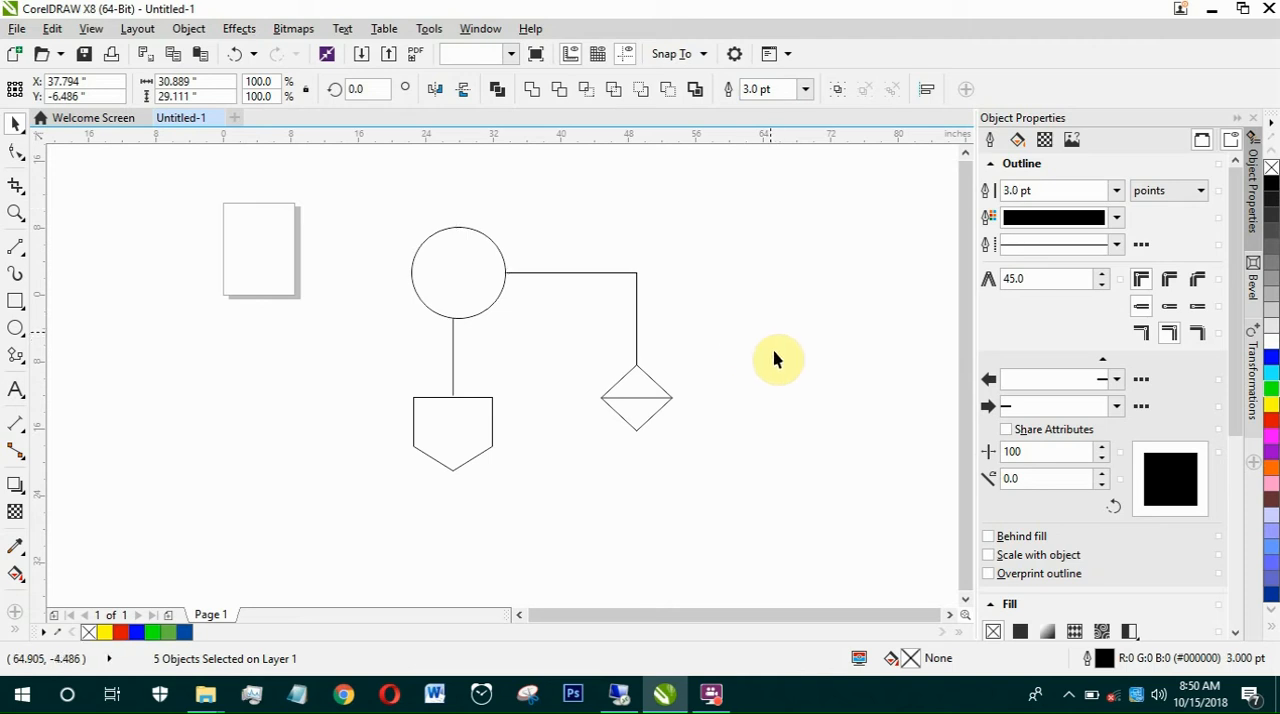
Step: With the Banner Shapes tool active, set the selected flowchart objects' outline to 3 pt and delete them
{"action": "left_click", "coordinate": [22, 359]}
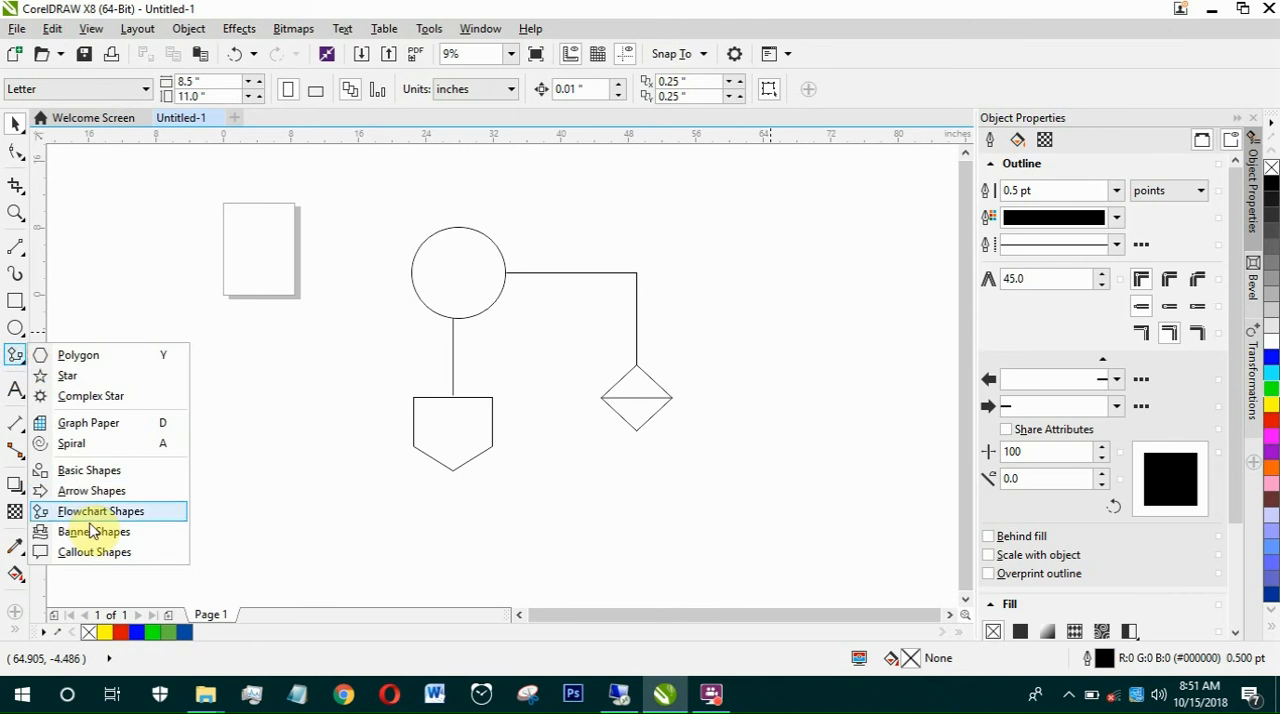
{"action": "left_click", "coordinate": [92, 534]}
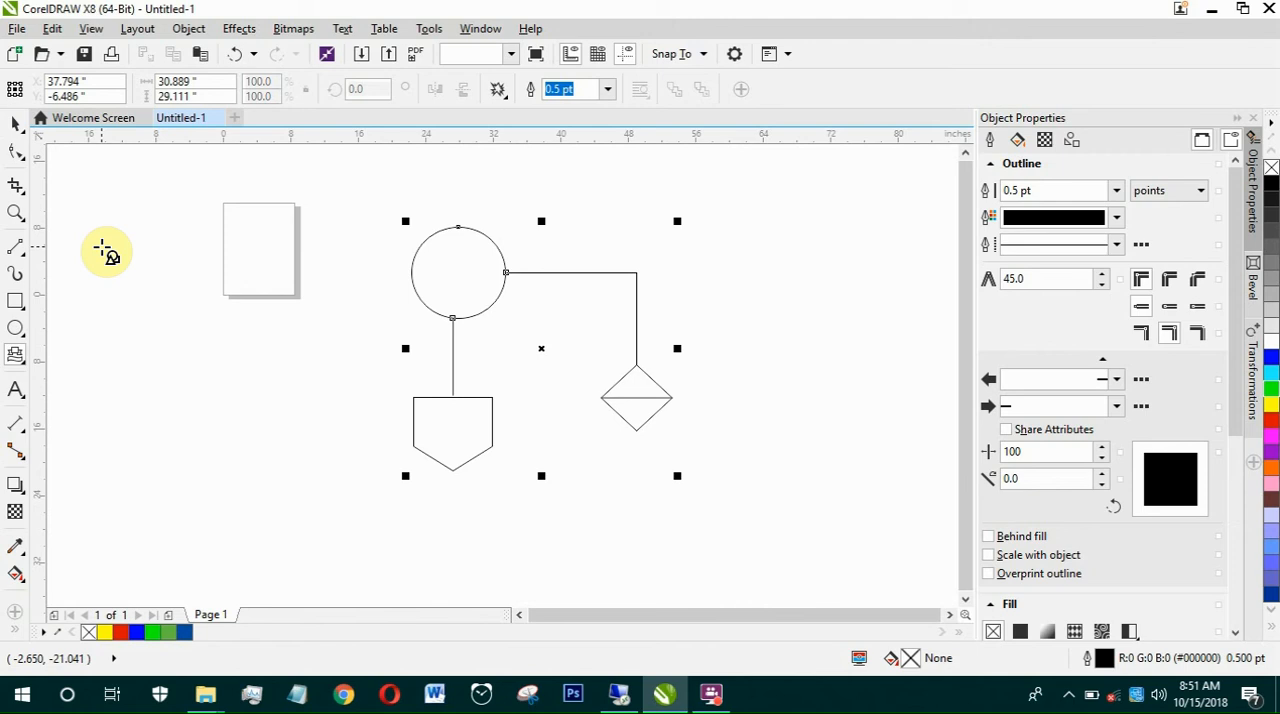
{"action": "type", "text": "3"}
{"action": "key", "text": "Return"}
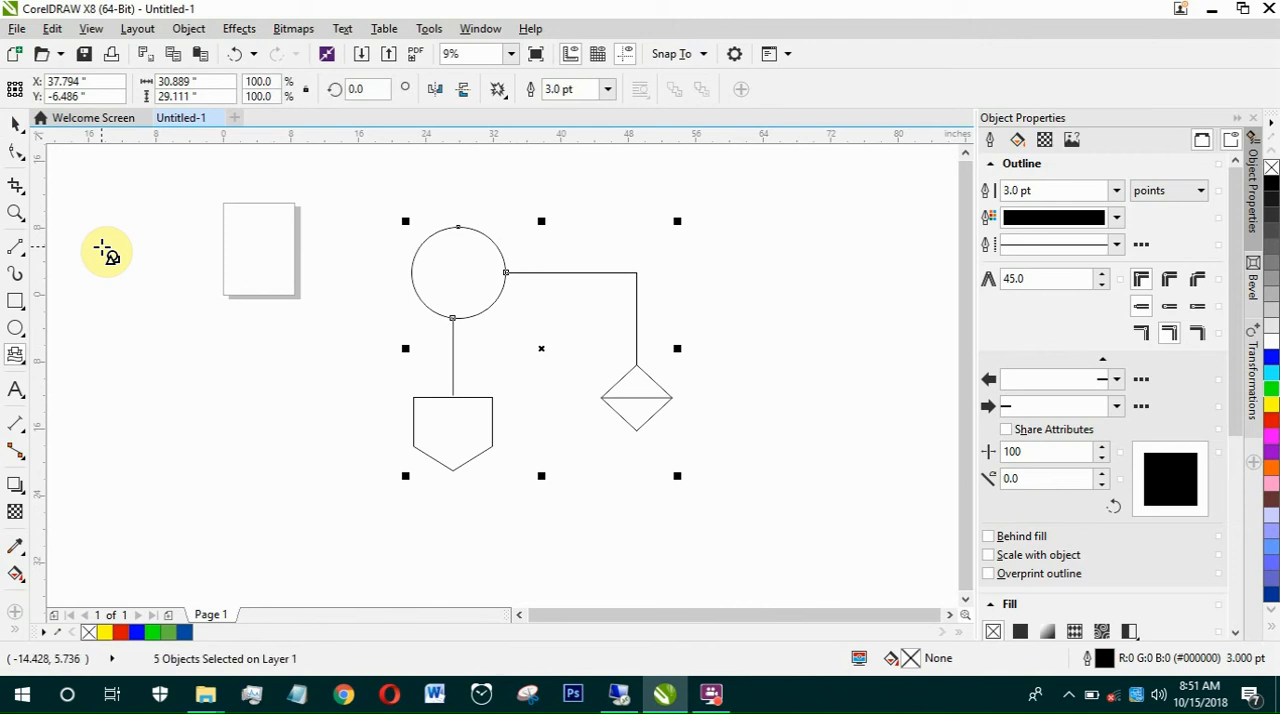
{"action": "key", "text": "Delete"}
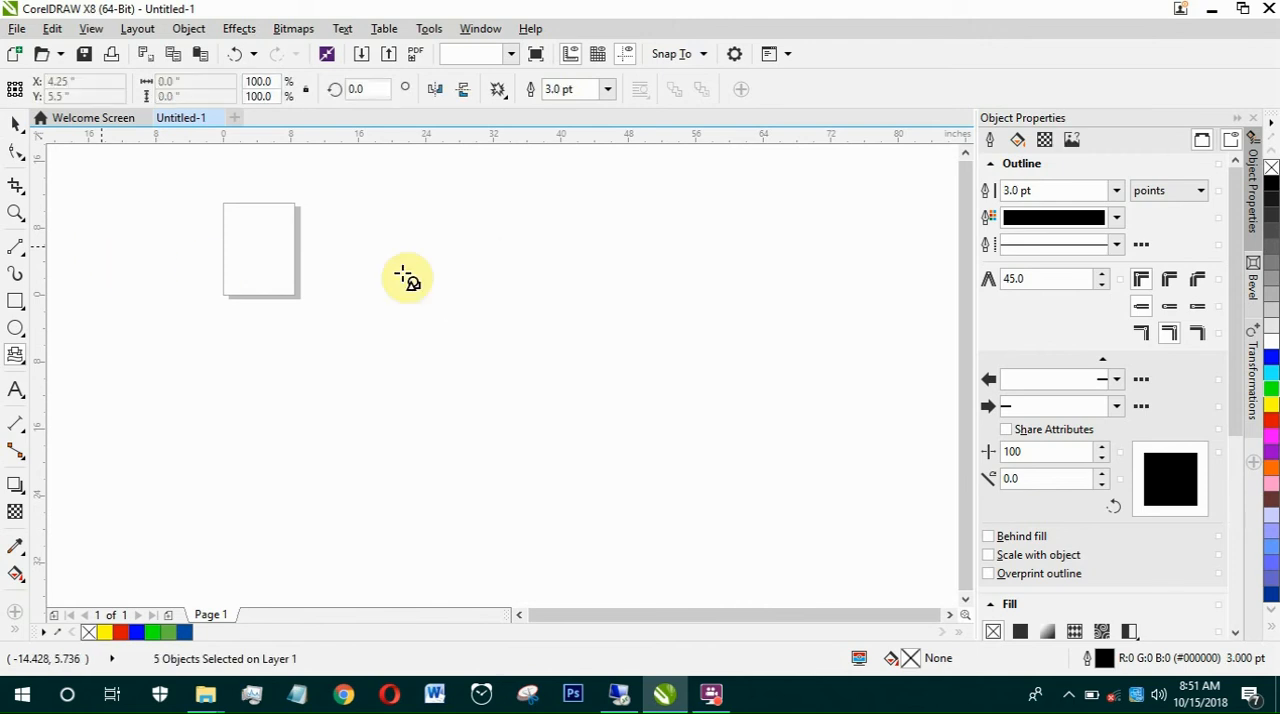
Step: Draw a folded ribbon banner about 58.6 by 13.9 inches to the lower right of the page
{"action": "left_click", "coordinate": [499, 91]}
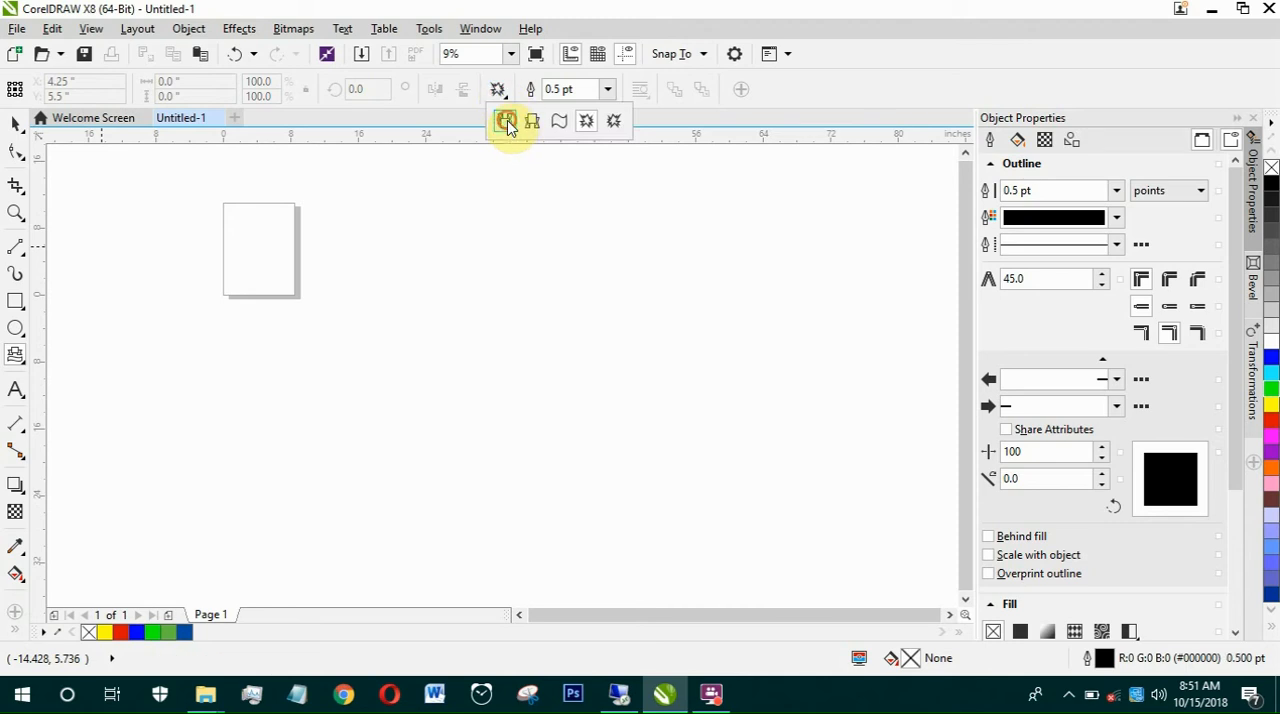
{"action": "left_click", "coordinate": [507, 122]}
{"action": "left_click_drag", "start_coordinate": [392, 310], "coordinate": [893, 432]}
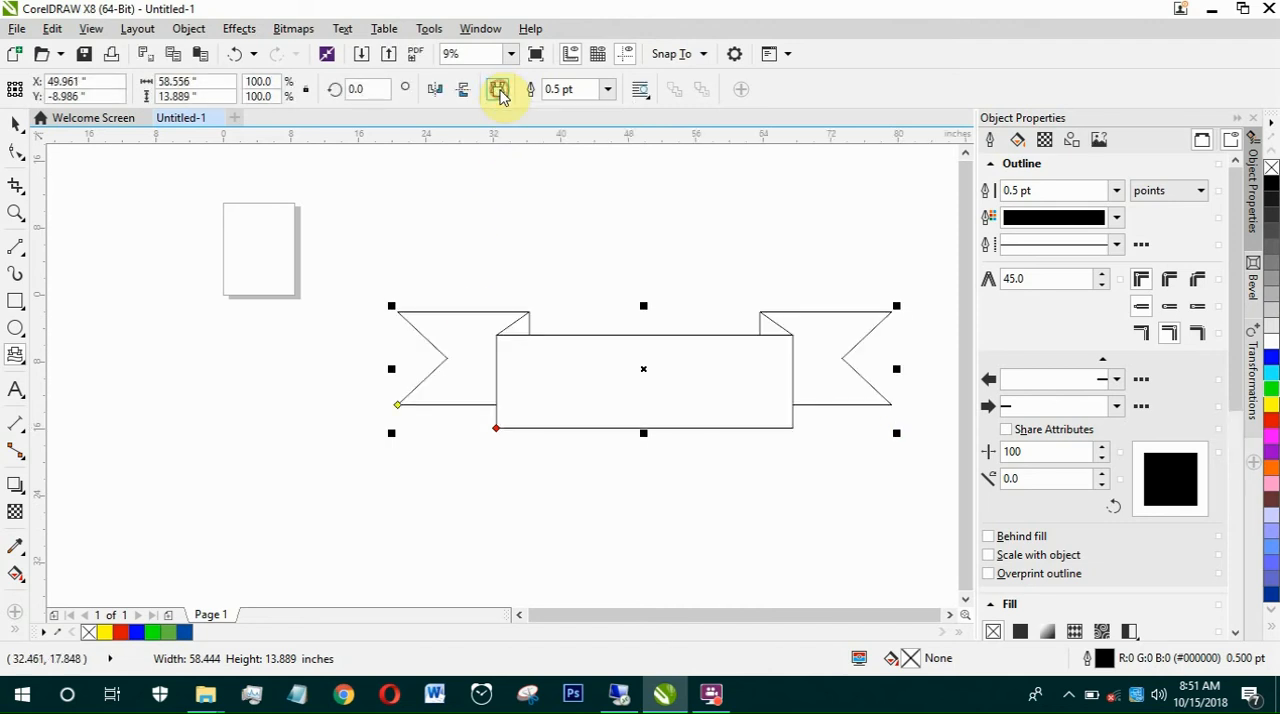
Step: Draw a wavy banner about 47.3 by 12.2 inches overlapping the upper part of the folded ribbon
{"action": "left_click", "coordinate": [500, 92]}
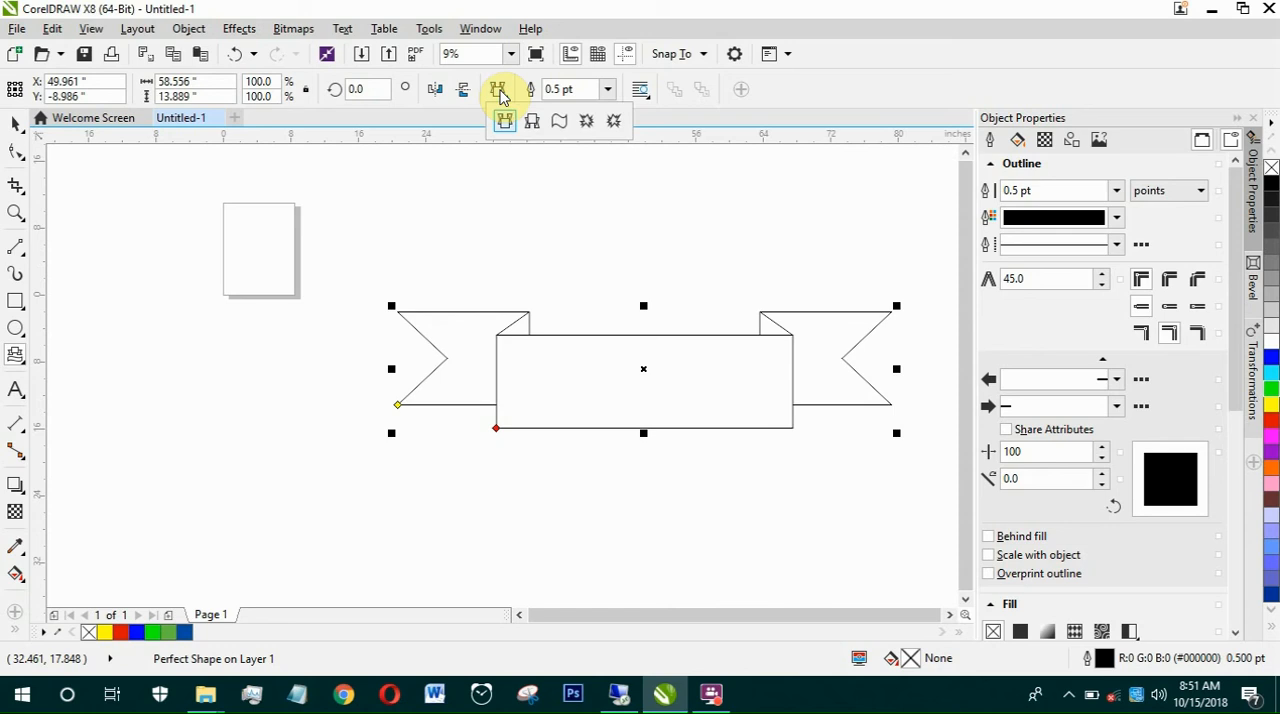
{"action": "left_click", "coordinate": [560, 131]}
{"action": "mouse_move", "coordinate": [338, 229]}
{"action": "left_mouse_down"}
{"action": "mouse_move", "coordinate": [660, 391]}
{"action": "mouse_move", "coordinate": [742, 380]}
{"action": "mouse_move", "coordinate": [775, 347]}
{"action": "mouse_move", "coordinate": [766, 330]}
{"action": "mouse_move", "coordinate": [743, 338]}
{"action": "left_mouse_up"}
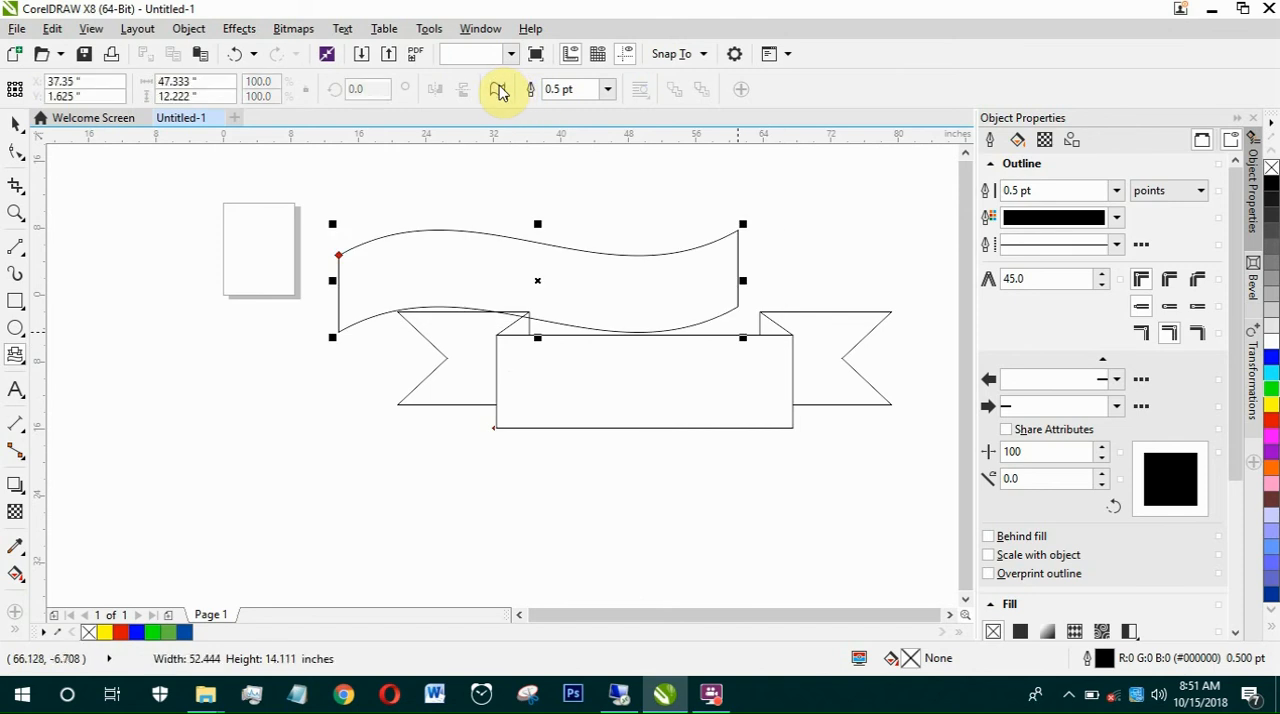
Step: Draw an explosion banner shape about 32.1 by 21.2 inches to the left of the ribbon, overlapping the page
{"action": "left_click", "coordinate": [498, 90]}
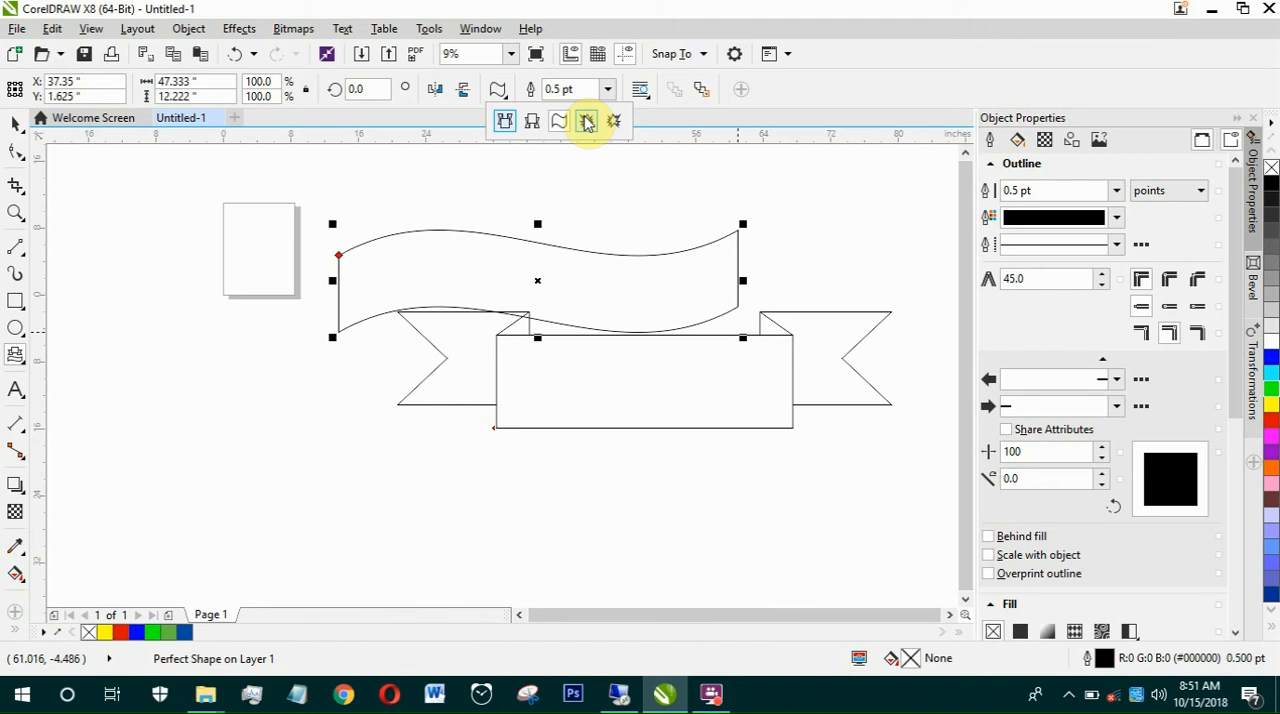
{"action": "left_click", "coordinate": [596, 126]}
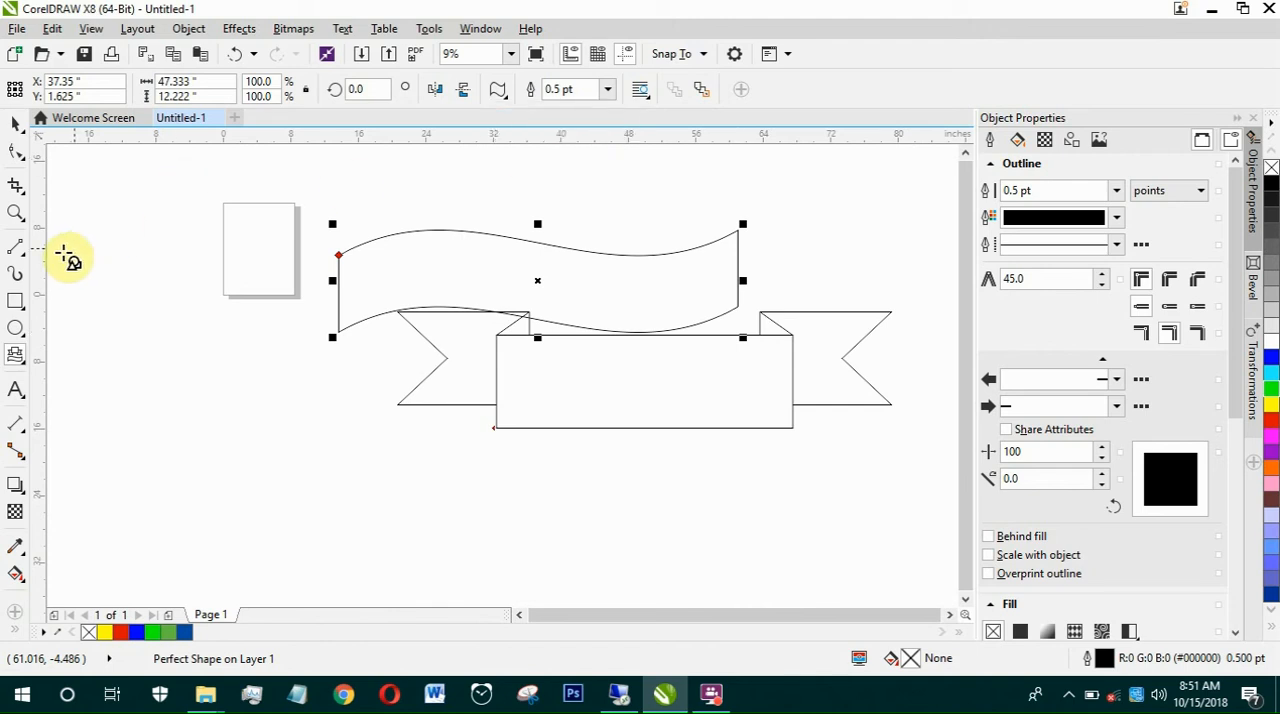
{"action": "left_click_drag", "start_coordinate": [62, 255], "coordinate": [336, 437]}
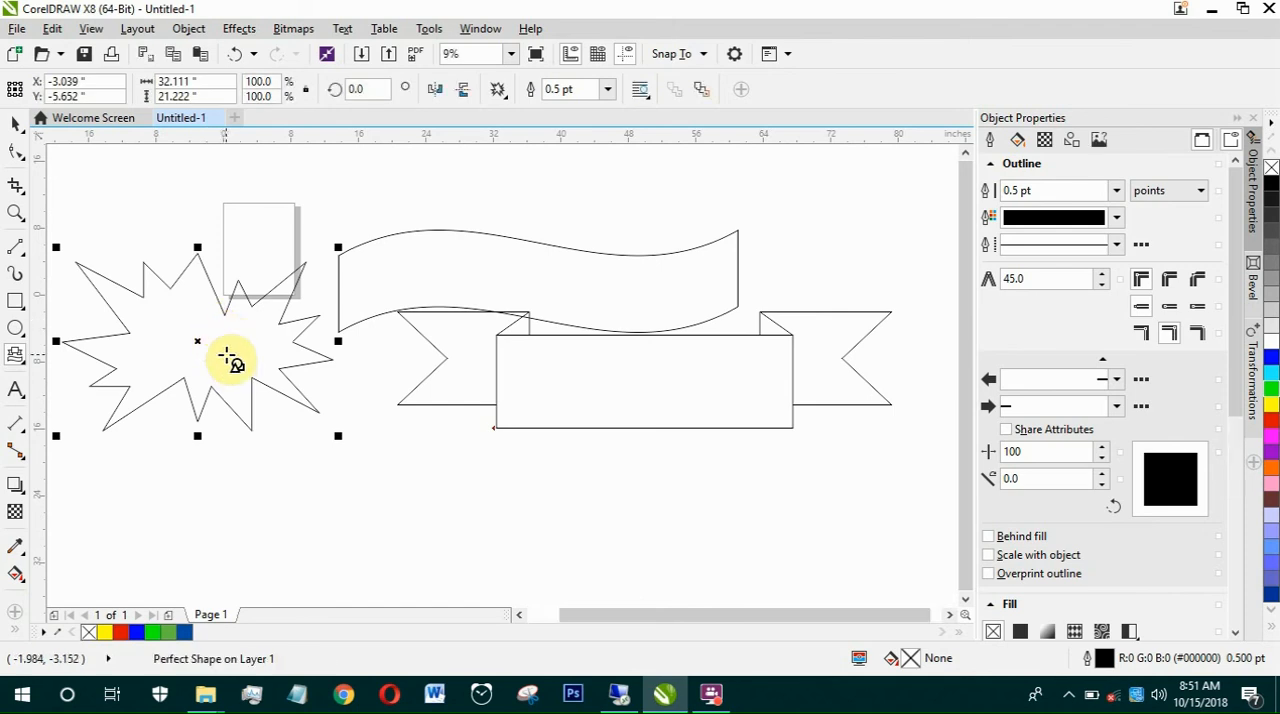
Step: With the Callout Shapes tool active, delete all the banner shapes from the drawing
{"action": "left_click", "coordinate": [15, 327]}
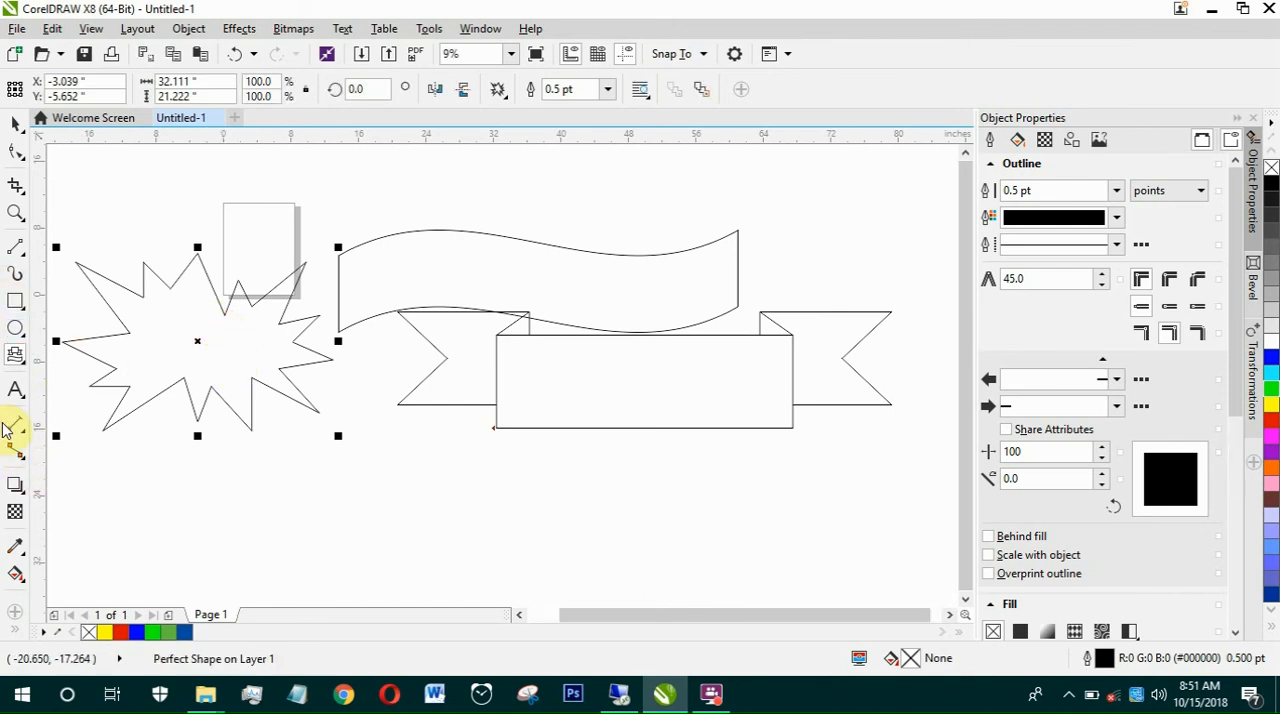
{"action": "left_click", "coordinate": [15, 355]}
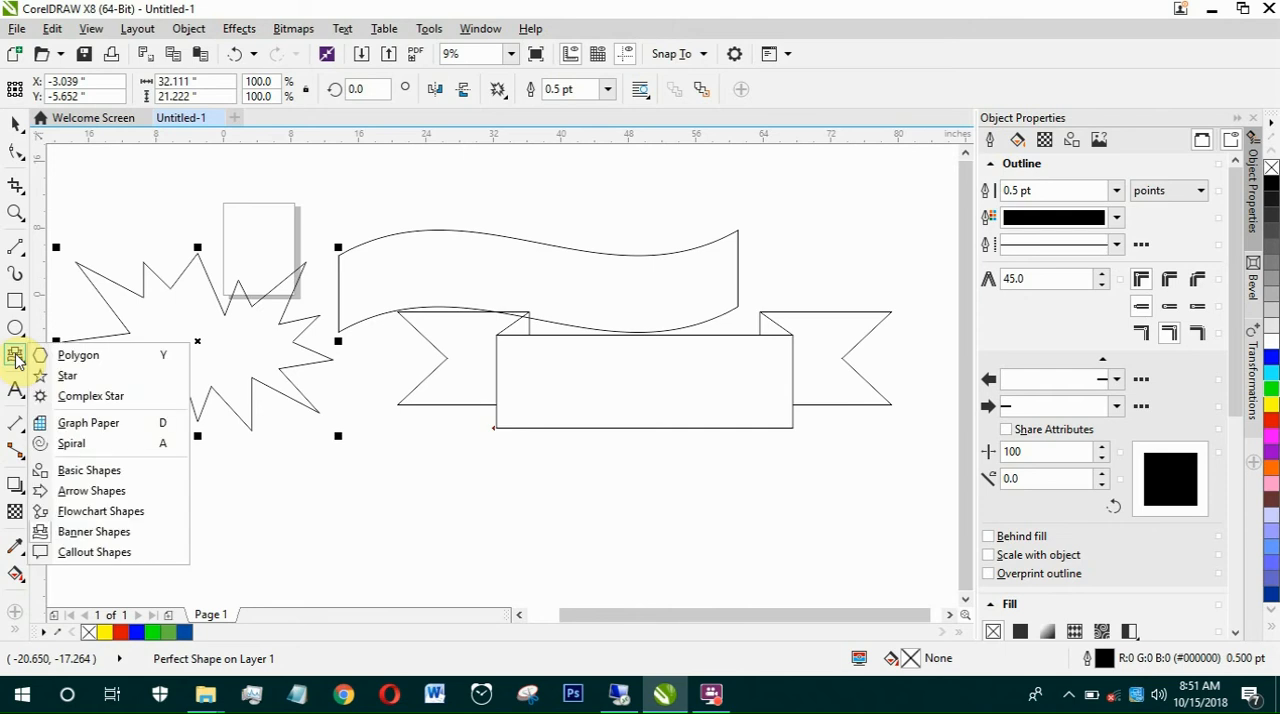
{"action": "left_click", "coordinate": [110, 561]}
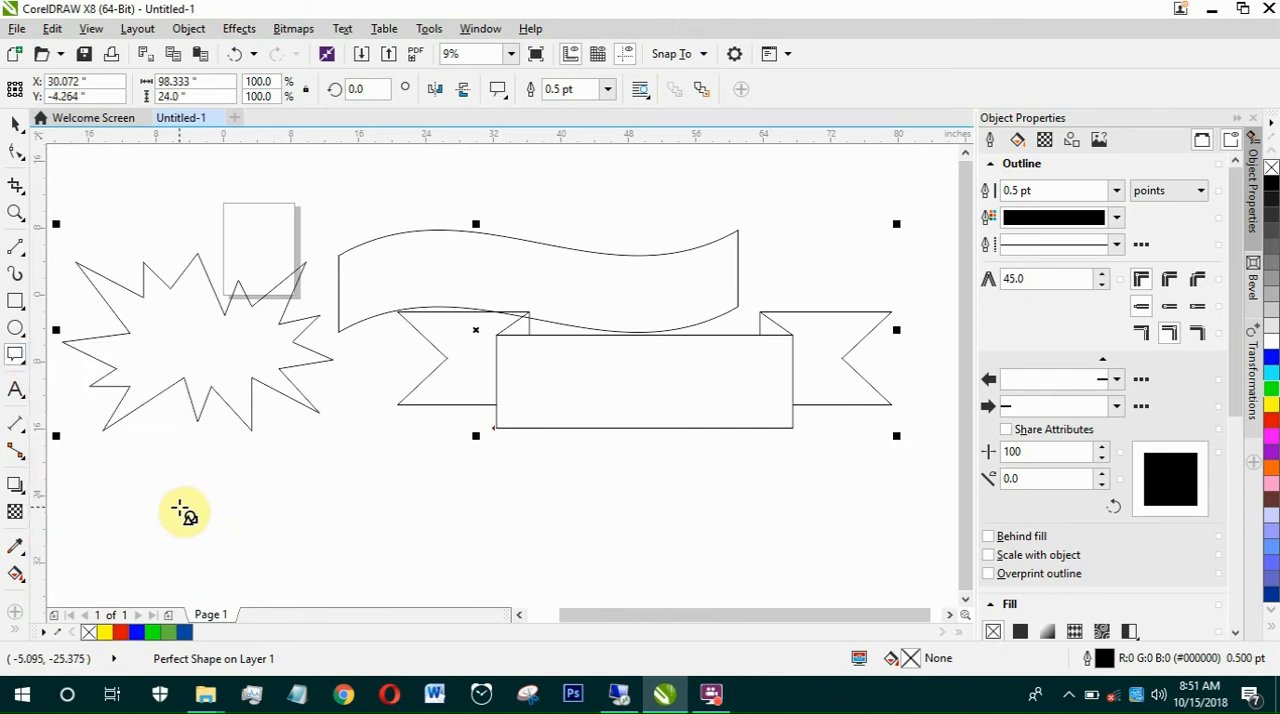
{"action": "key", "text": "Delete"}
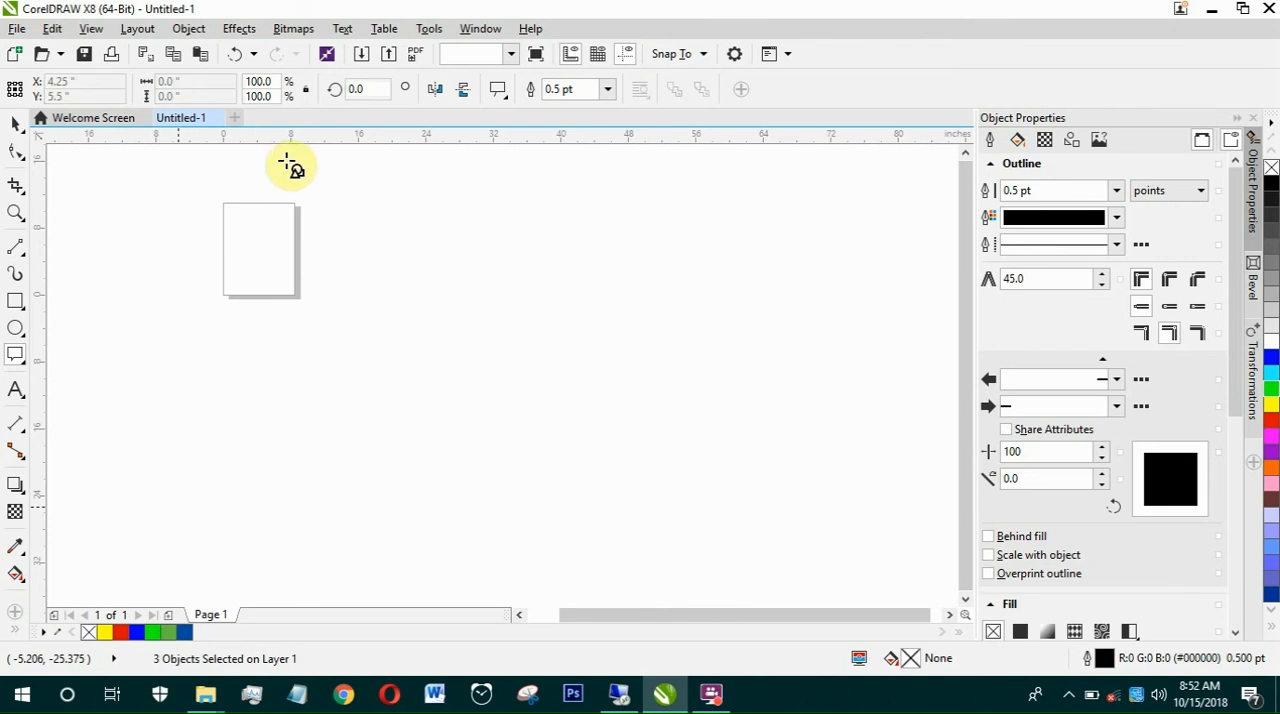
Step: Draw two rectangular callouts to the right of the page, the second about 17.6 by 17.6 inches
{"action": "left_click", "coordinate": [499, 92]}
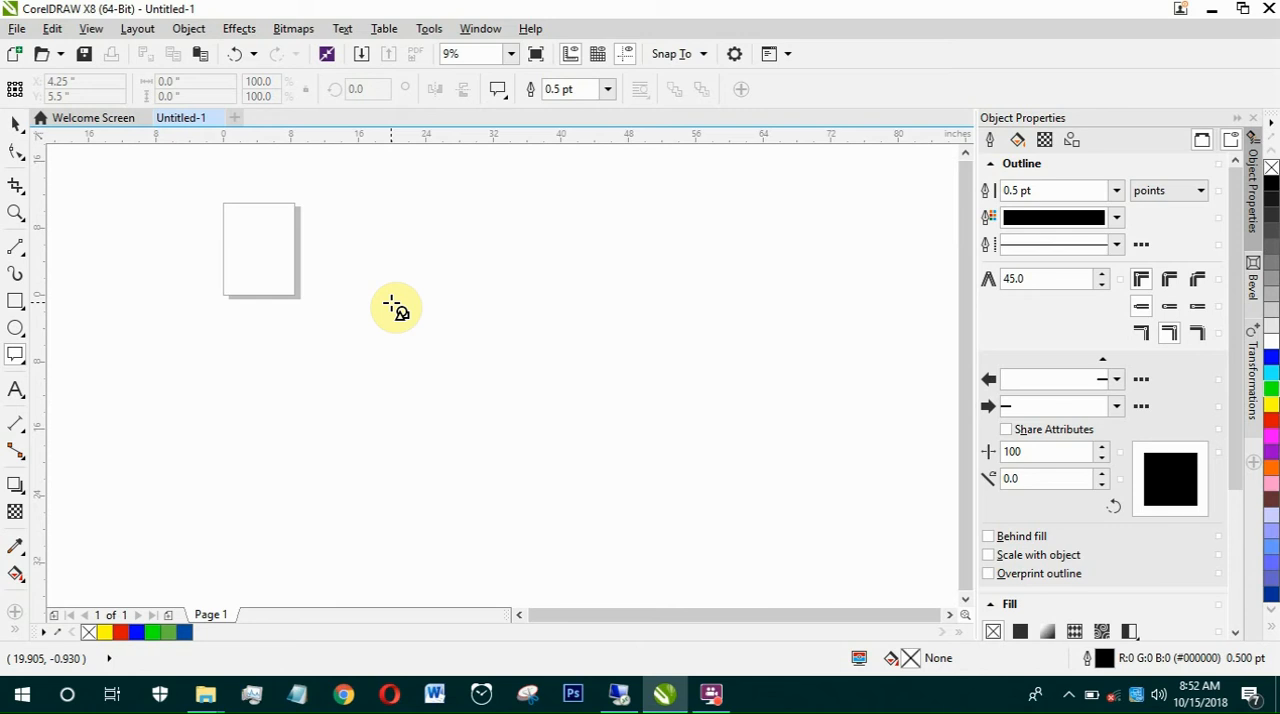
{"action": "mouse_move", "coordinate": [367, 264]}
{"action": "left_mouse_down"}
{"action": "mouse_move", "coordinate": [542, 412]}
{"action": "mouse_move", "coordinate": [745, 244]}
{"action": "left_mouse_up"}
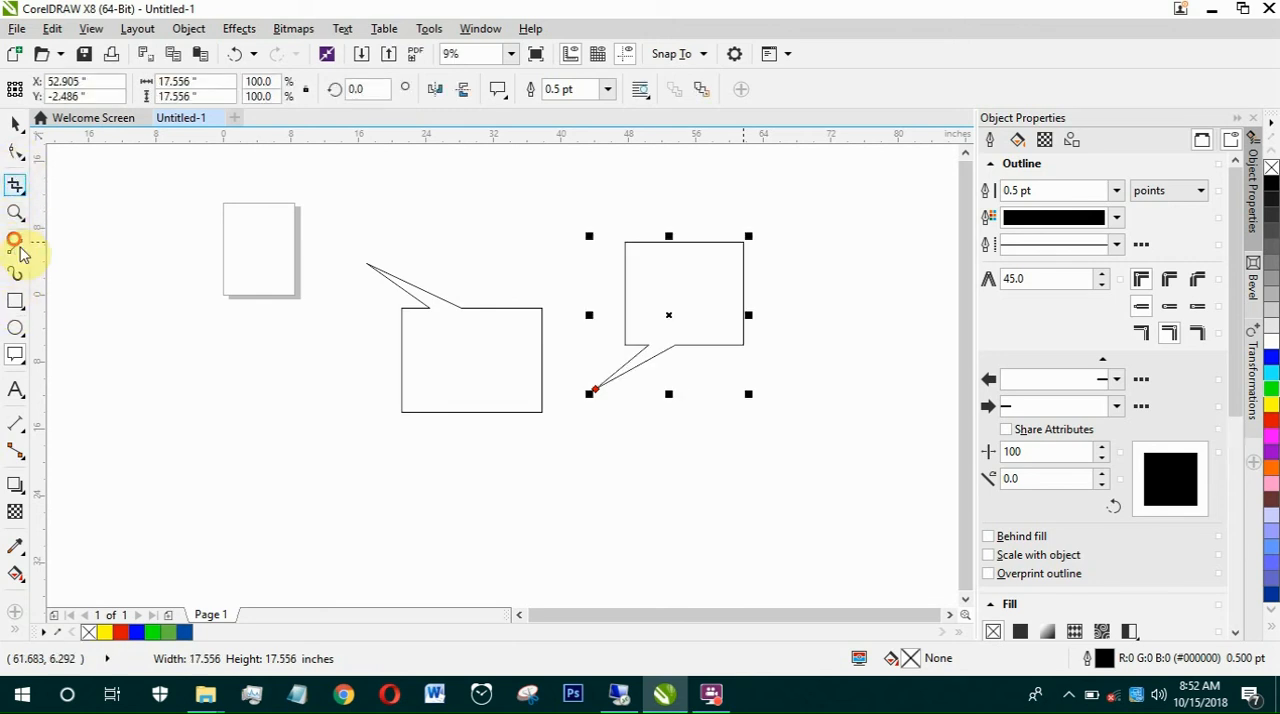
Step: Activate the Freehand tool, select both callouts and delete them
{"action": "left_click", "coordinate": [15, 247]}
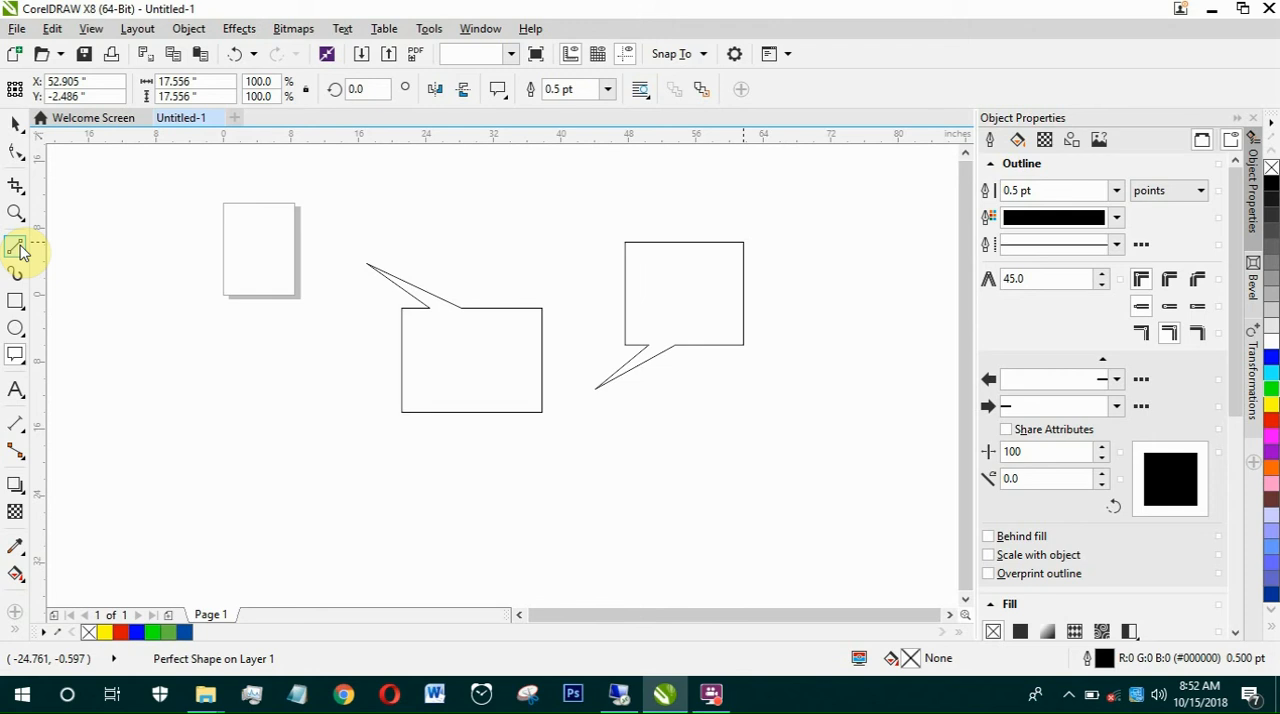
{"action": "left_click", "coordinate": [20, 252]}
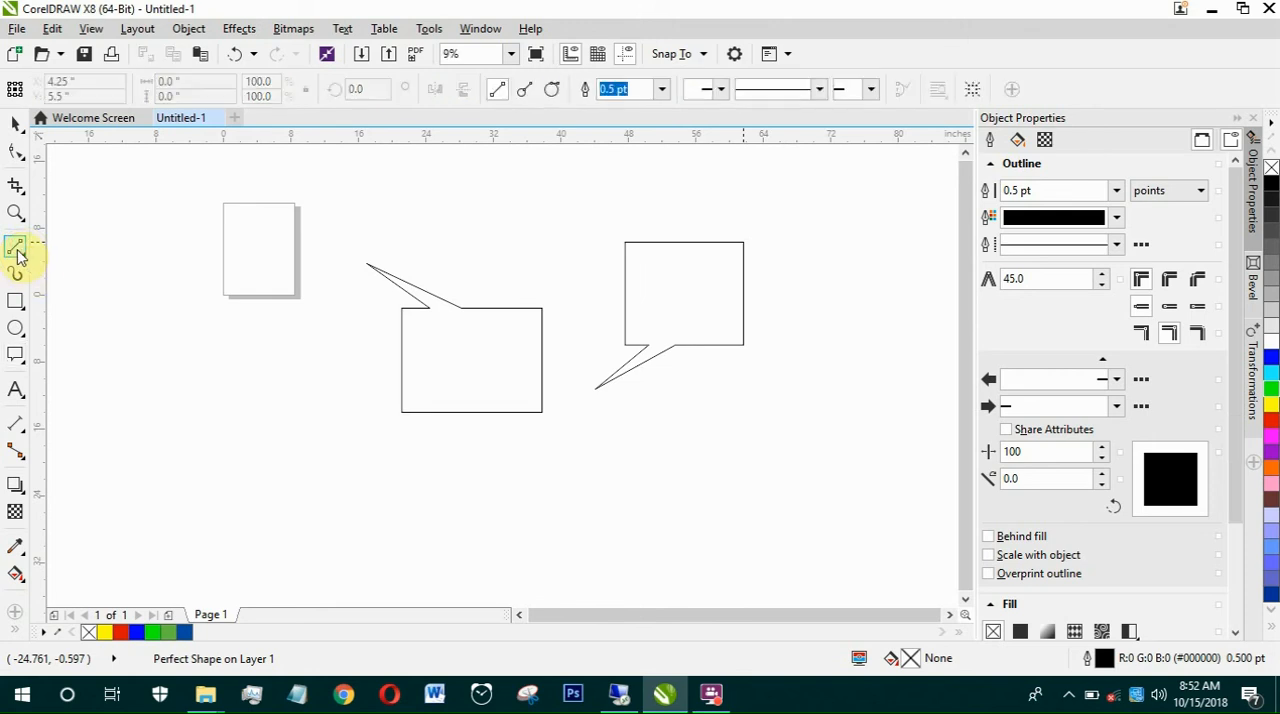
{"action": "left_click", "coordinate": [18, 255]}
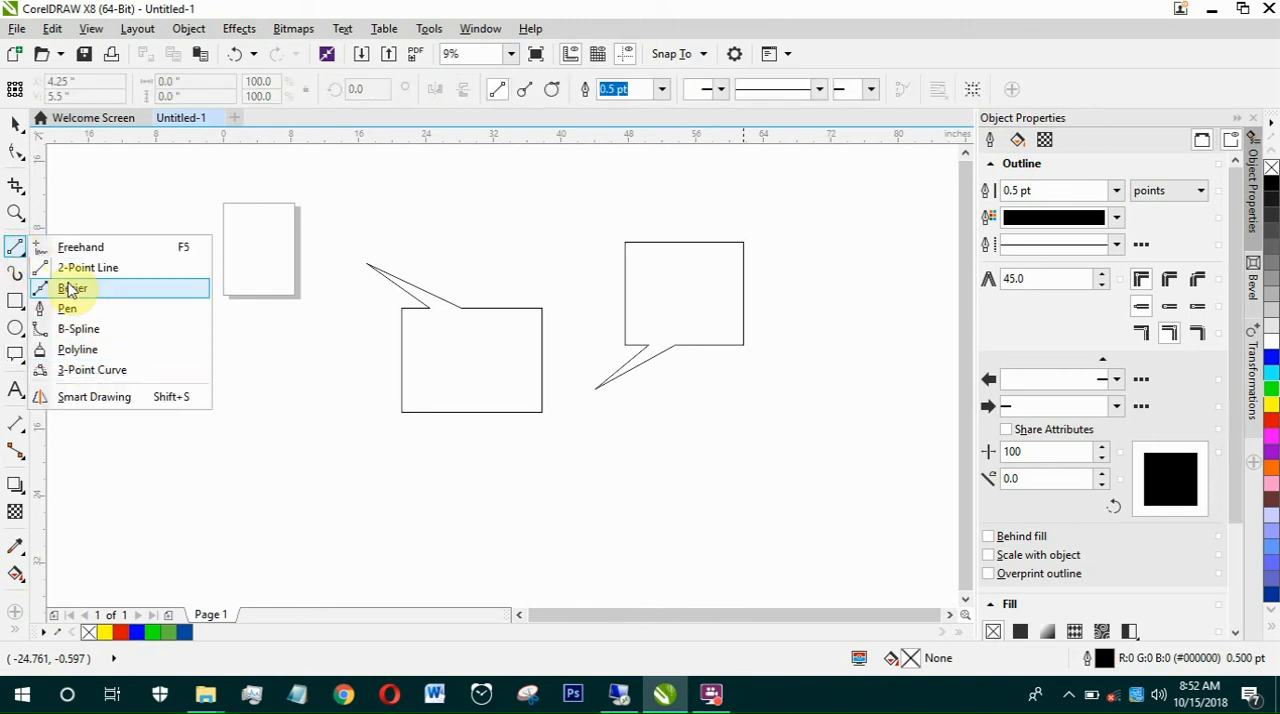
{"action": "left_click", "coordinate": [71, 251]}
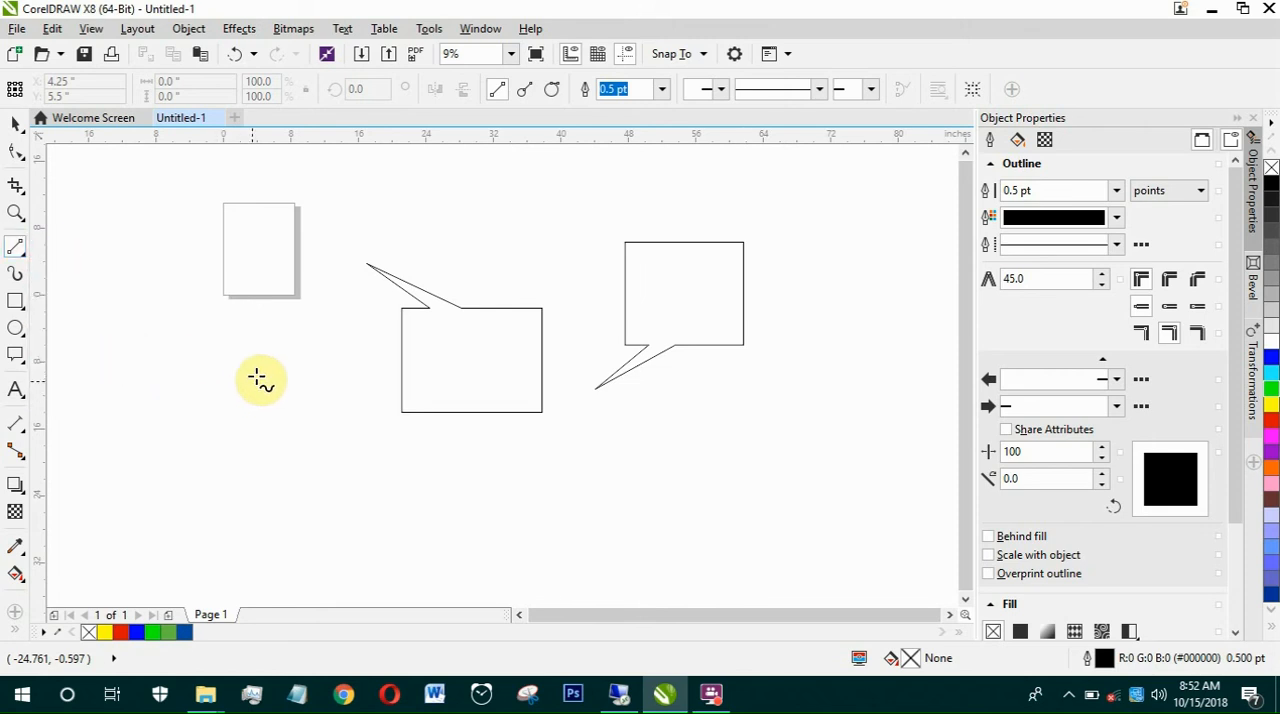
{"action": "key", "text": "ctrl+a"}
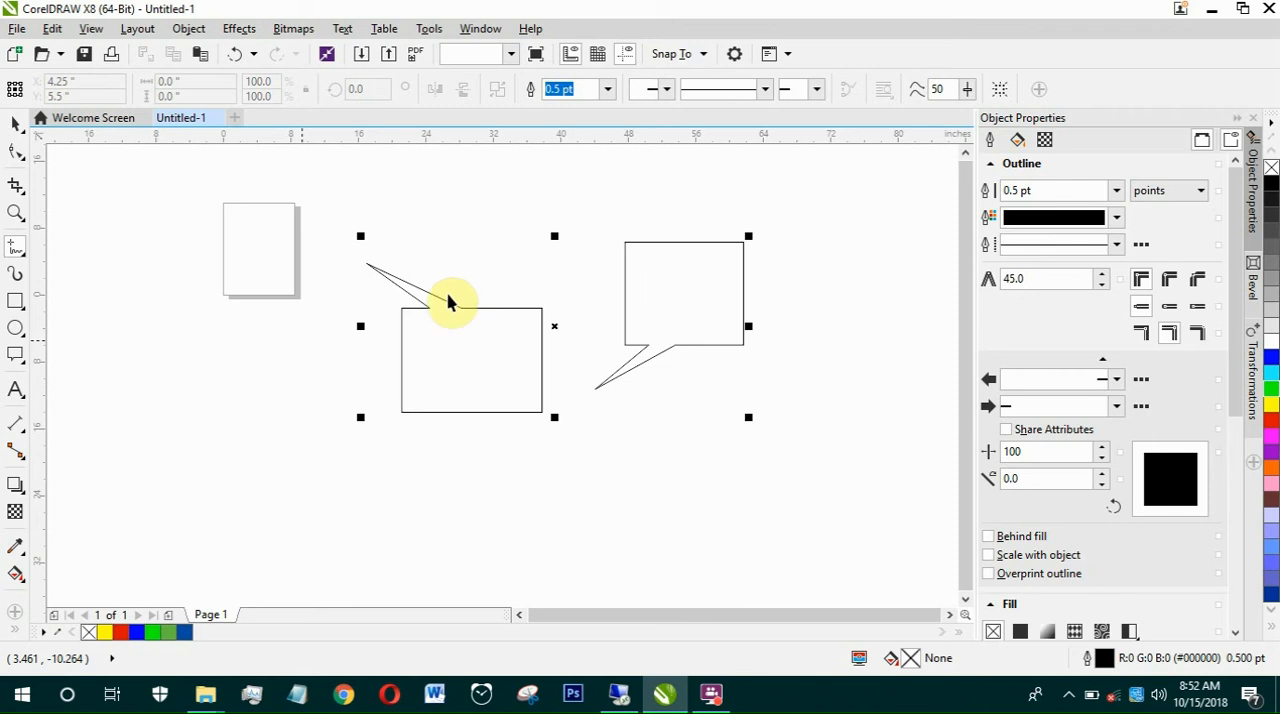
{"action": "key", "text": "space"}
{"action": "key", "text": "Delete"}
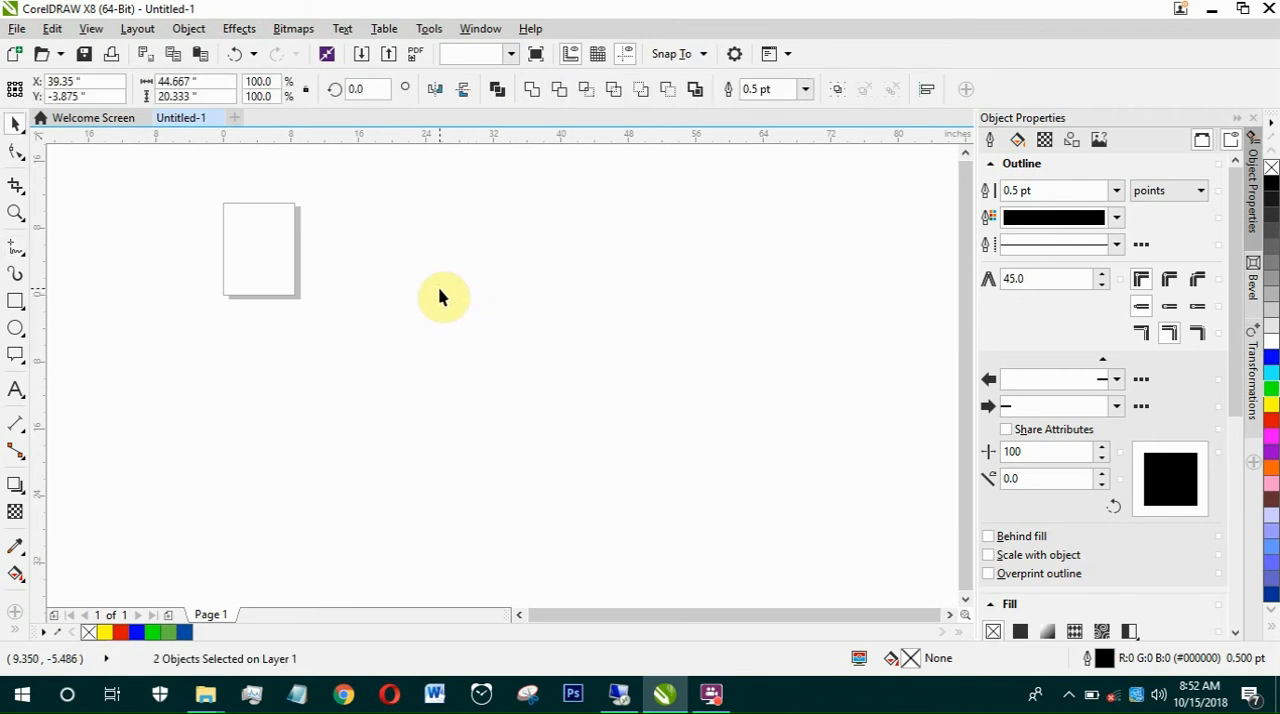
Step: Draw a freehand round head about 12.4 by 11.2 inches right of the page, with two arm lines slanting down from its base
{"action": "left_click", "coordinate": [422, 264]}
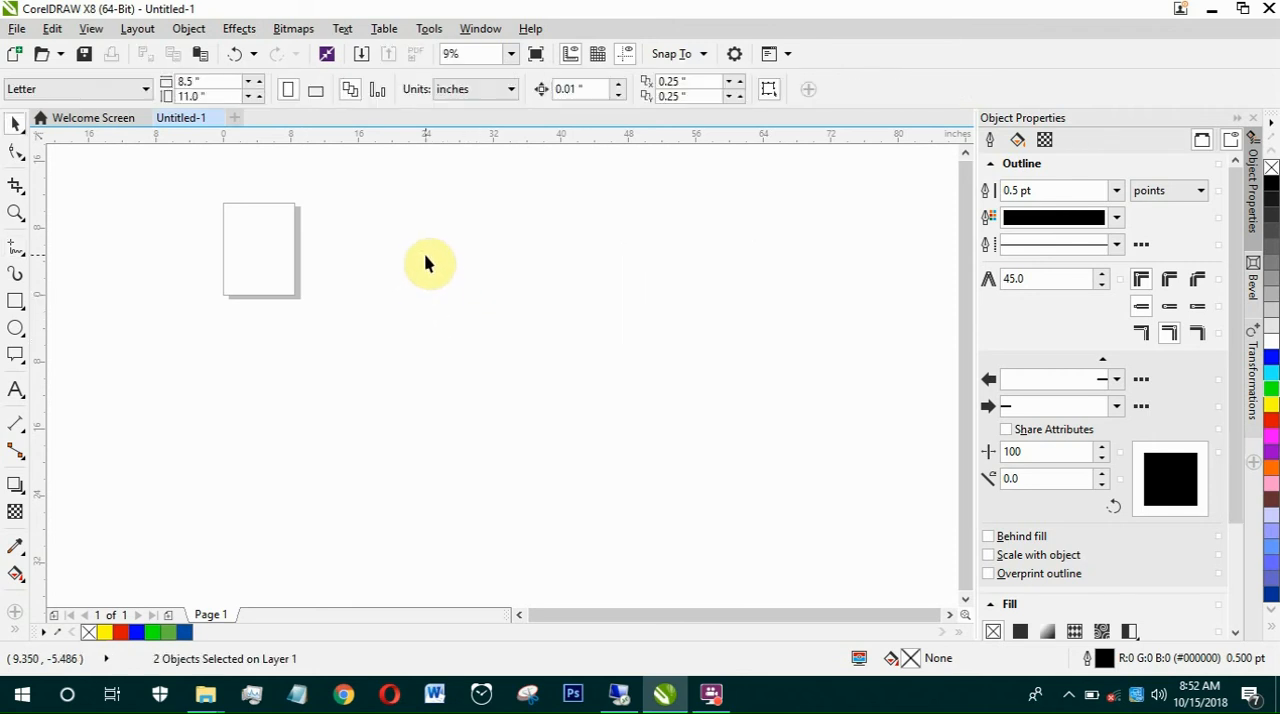
{"action": "left_click", "coordinate": [14, 252]}
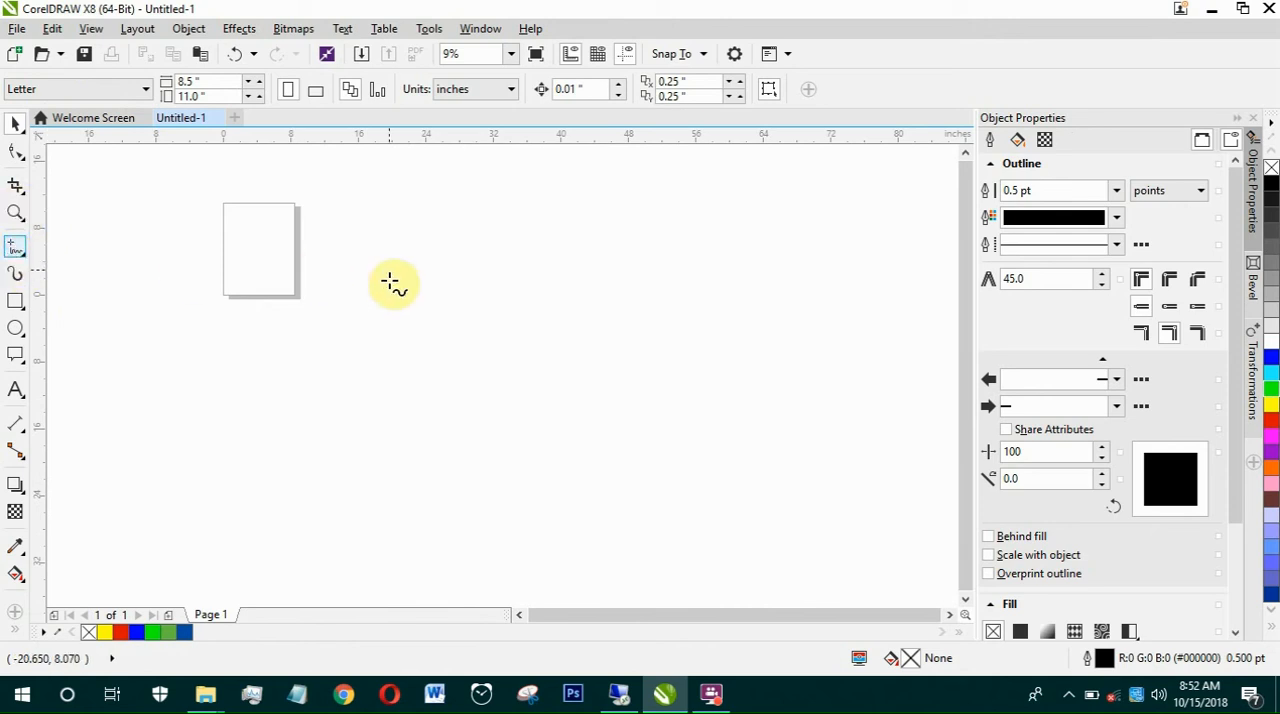
{"action": "mouse_move", "coordinate": [505, 282]}
{"action": "left_mouse_down"}
{"action": "mouse_move", "coordinate": [451, 277]}
{"action": "mouse_move", "coordinate": [506, 357]}
{"action": "mouse_move", "coordinate": [517, 286]}
{"action": "mouse_move", "coordinate": [527, 348]}
{"action": "mouse_move", "coordinate": [462, 352]}
{"action": "left_mouse_up"}
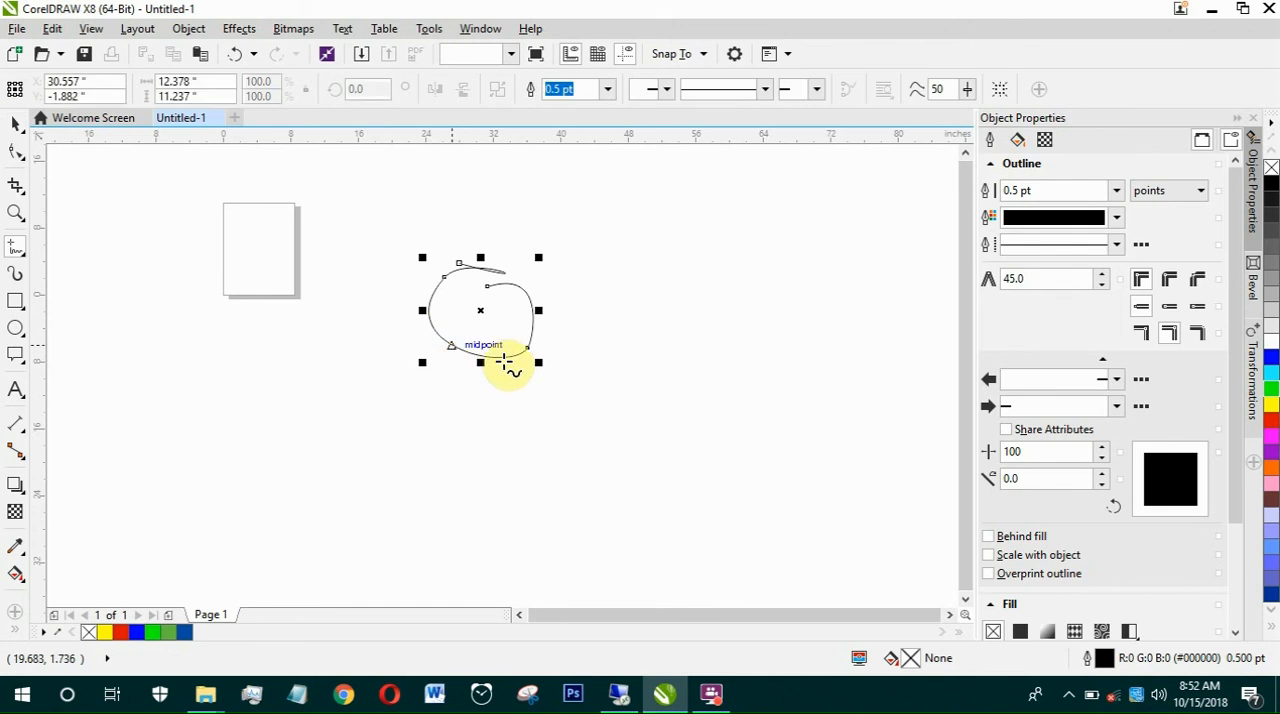
{"action": "left_click", "coordinate": [503, 360]}
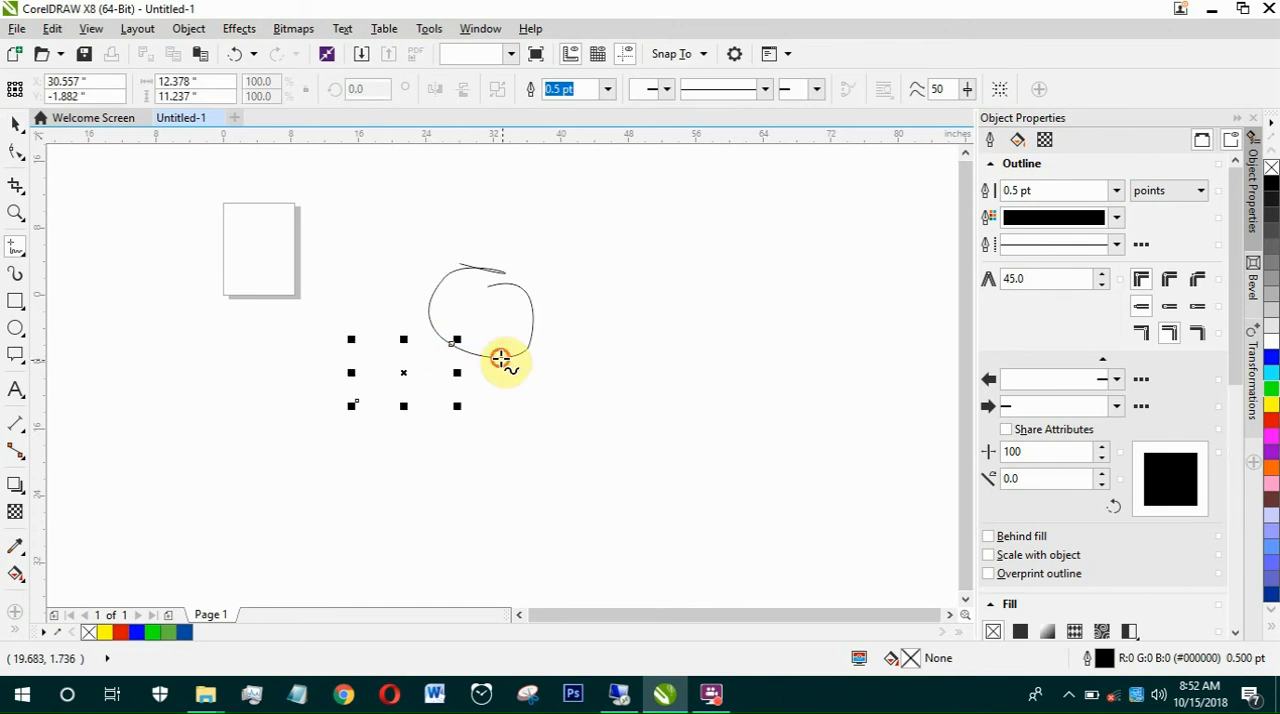
{"action": "left_click", "coordinate": [582, 426]}
Step: Draw a freehand body line down from the head and two leg lines spreading from its lower end
{"action": "left_click", "coordinate": [472, 355]}
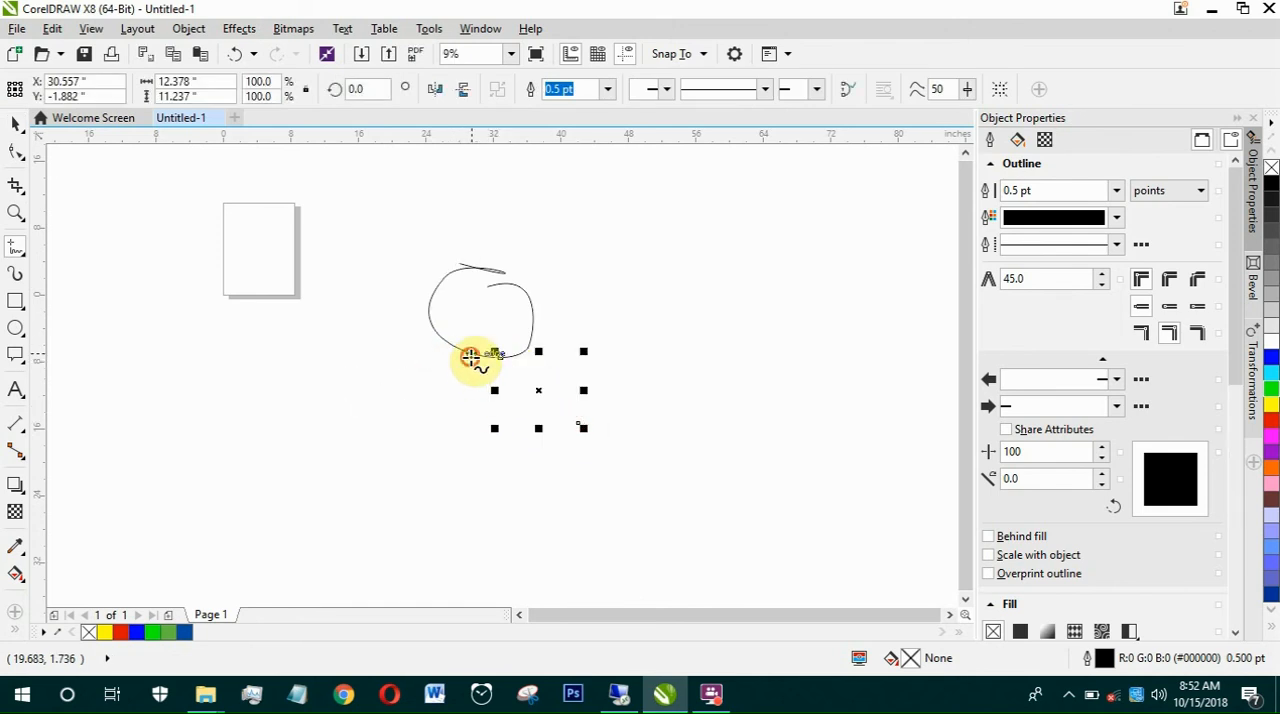
{"action": "left_click", "coordinate": [465, 445]}
{"action": "left_click", "coordinate": [464, 444]}
{"action": "left_click", "coordinate": [408, 483]}
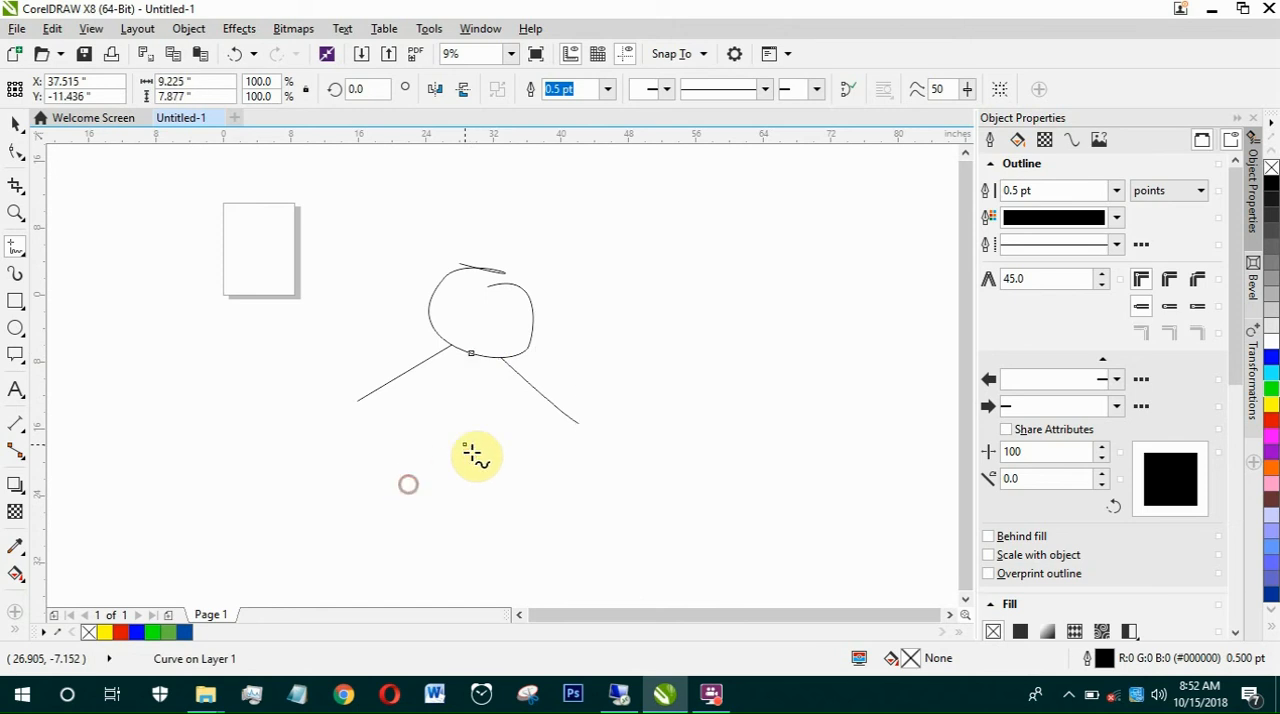
{"action": "left_click", "coordinate": [465, 445]}
{"action": "left_click", "coordinate": [541, 489]}
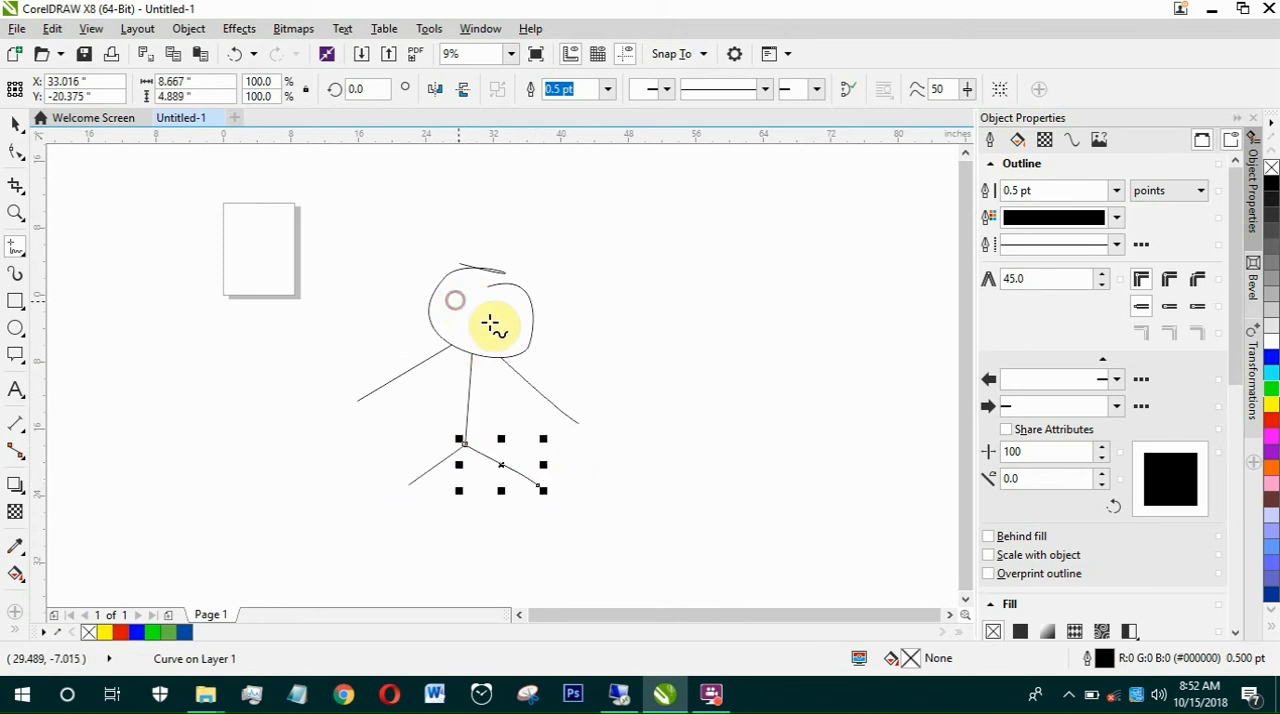
Step: Draw two small freehand eyes and a nearly straight mouth about 5.3 inches wide inside the head, and deselect everything
{"action": "mouse_move", "coordinate": [494, 310]}
{"action": "left_mouse_down"}
{"action": "mouse_move", "coordinate": [460, 303]}
{"action": "mouse_move", "coordinate": [498, 333]}
{"action": "left_mouse_up"}
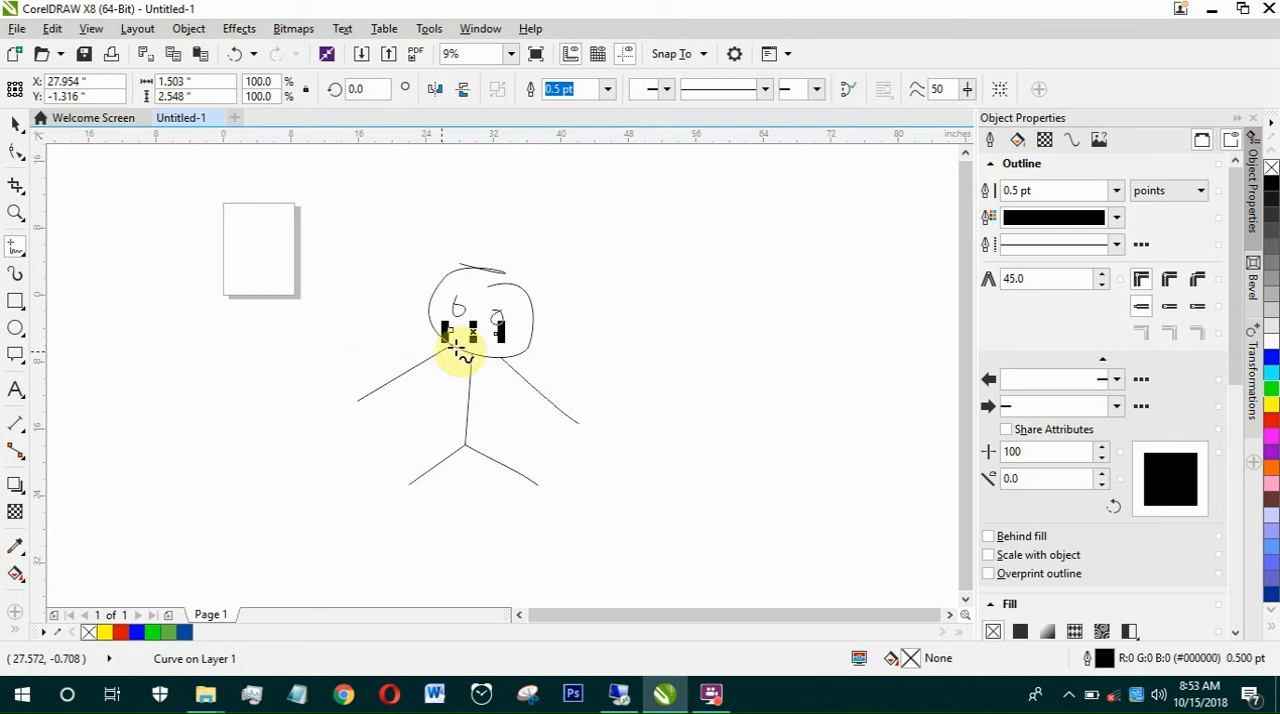
{"action": "left_click", "coordinate": [17, 130]}
{"action": "left_click", "coordinate": [362, 262]}
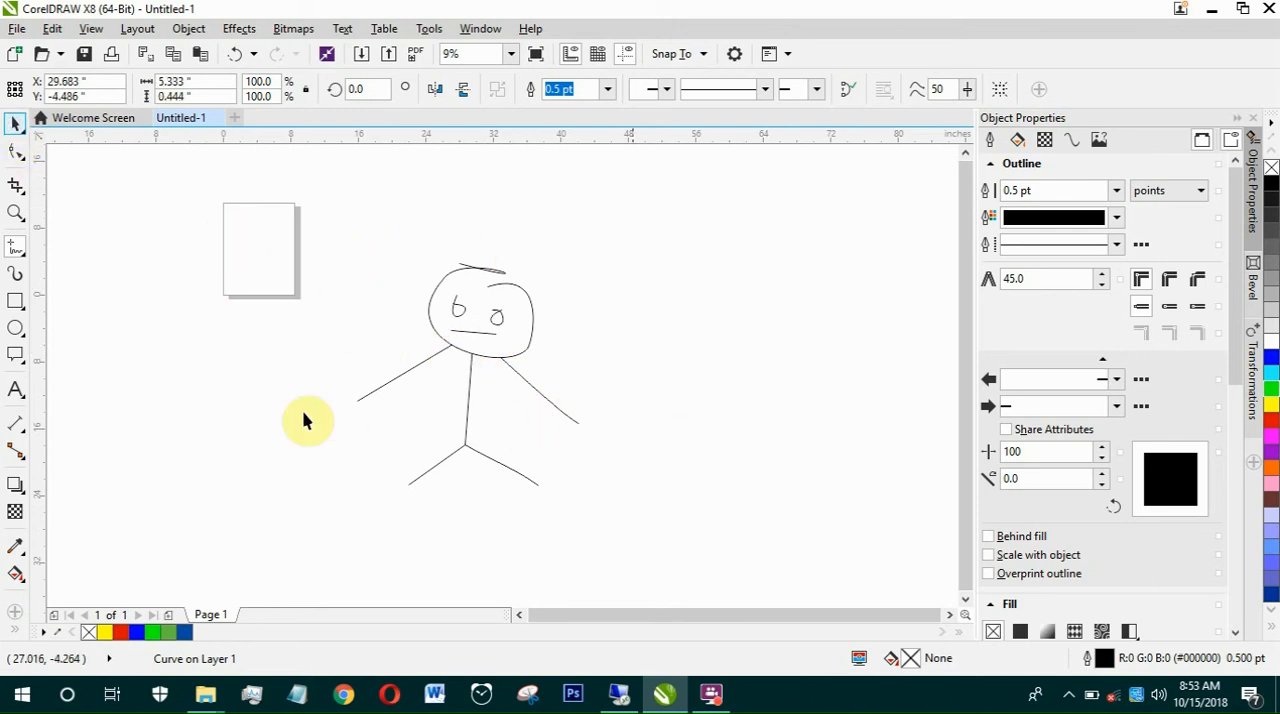
{"action": "left_click", "coordinate": [15, 484]}
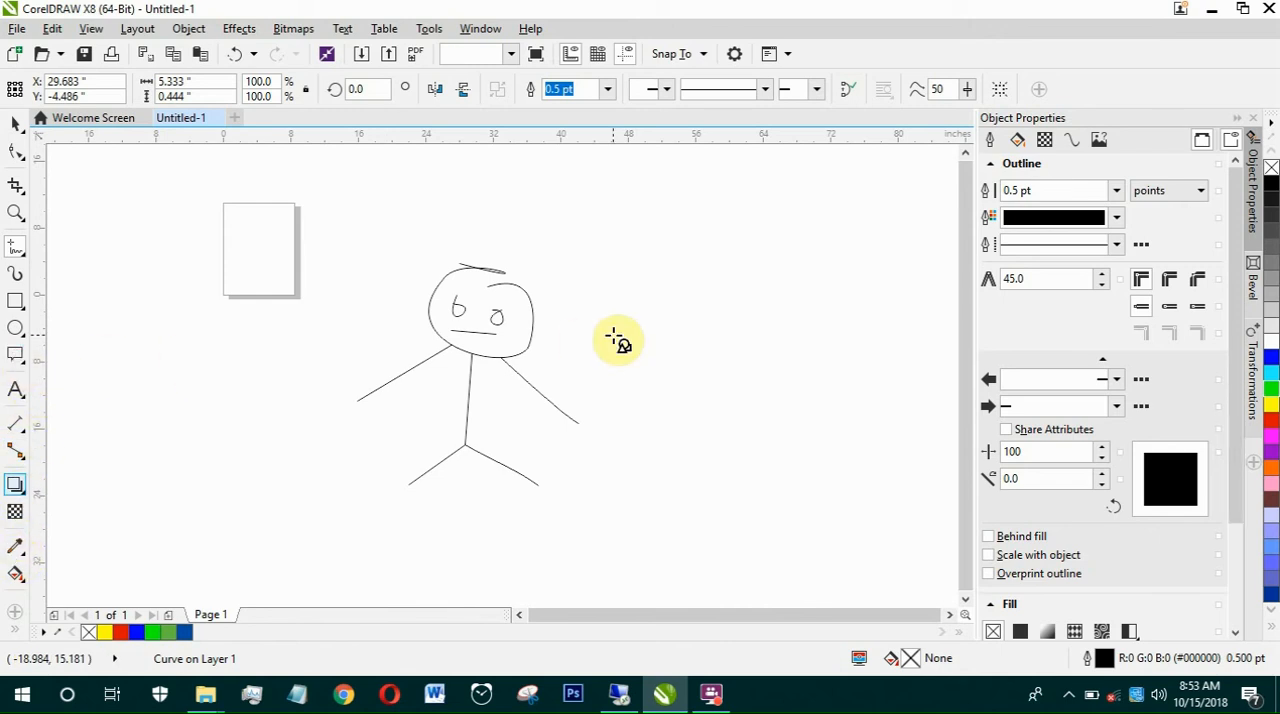
{"action": "key", "text": "space"}
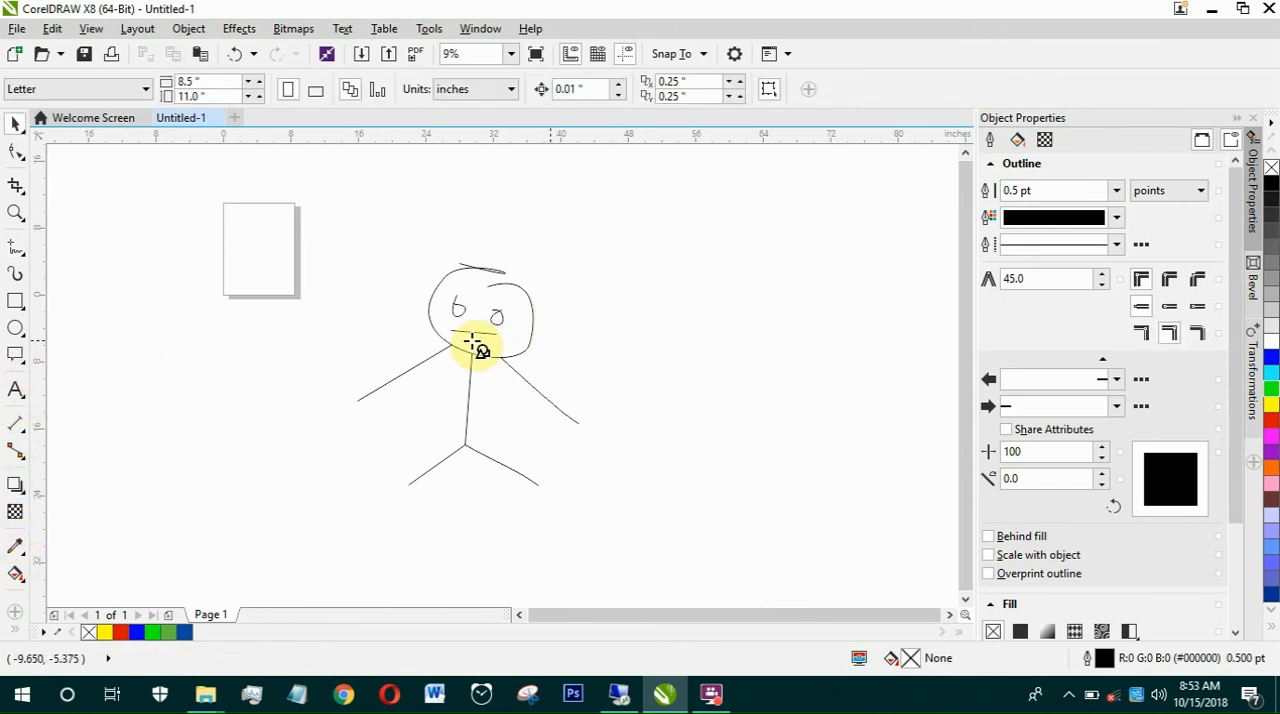
Step: Draw a rectangular callout to the upper right of the head and adjust its pointer tip beside the face, about 24.2 by 13.3 inches overall
{"action": "left_click", "coordinate": [18, 358]}
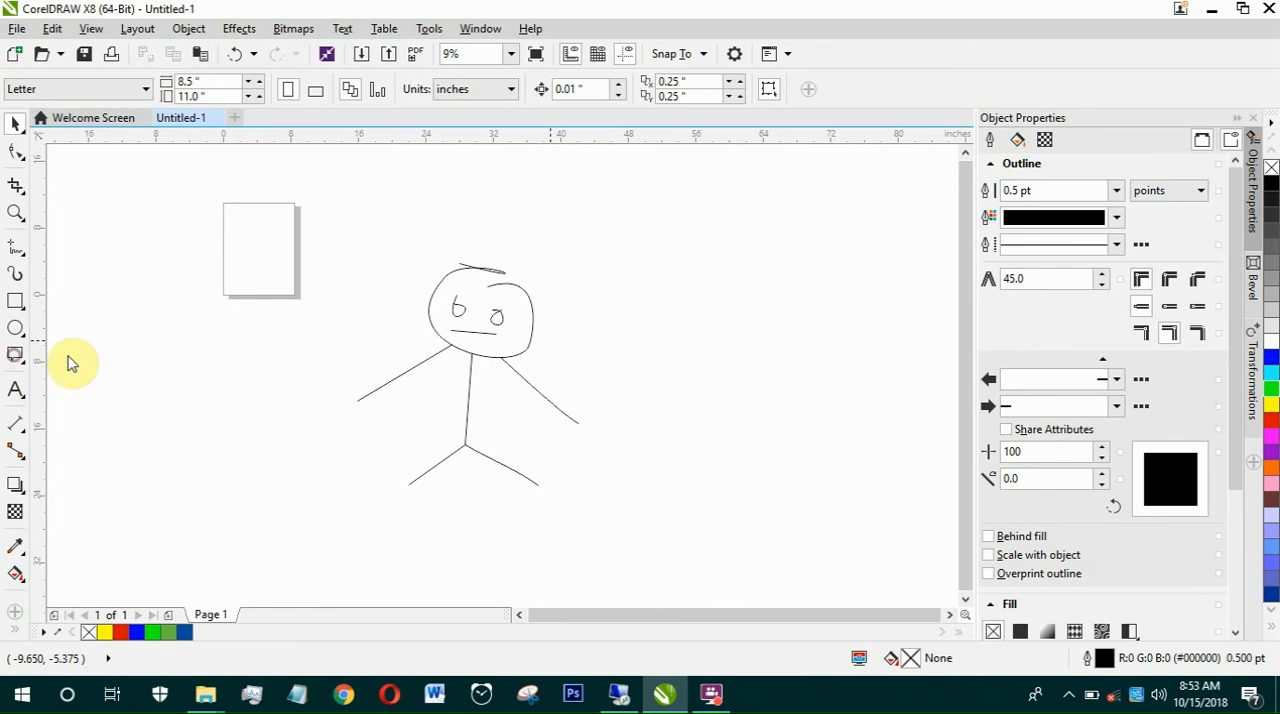
{"action": "left_click_drag", "start_coordinate": [545, 331], "coordinate": [573, 324]}
{"action": "left_click_drag", "start_coordinate": [638, 295], "coordinate": [765, 232]}
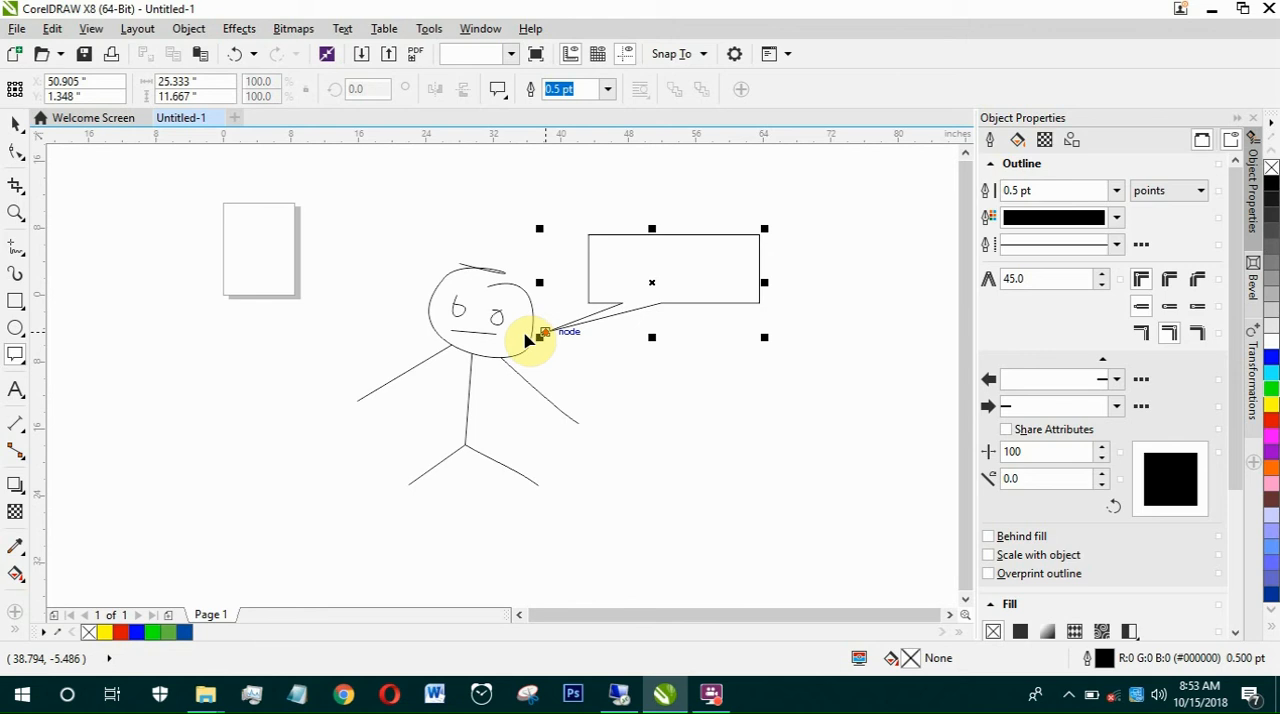
{"action": "left_click_drag", "start_coordinate": [525, 336], "coordinate": [555, 350]}
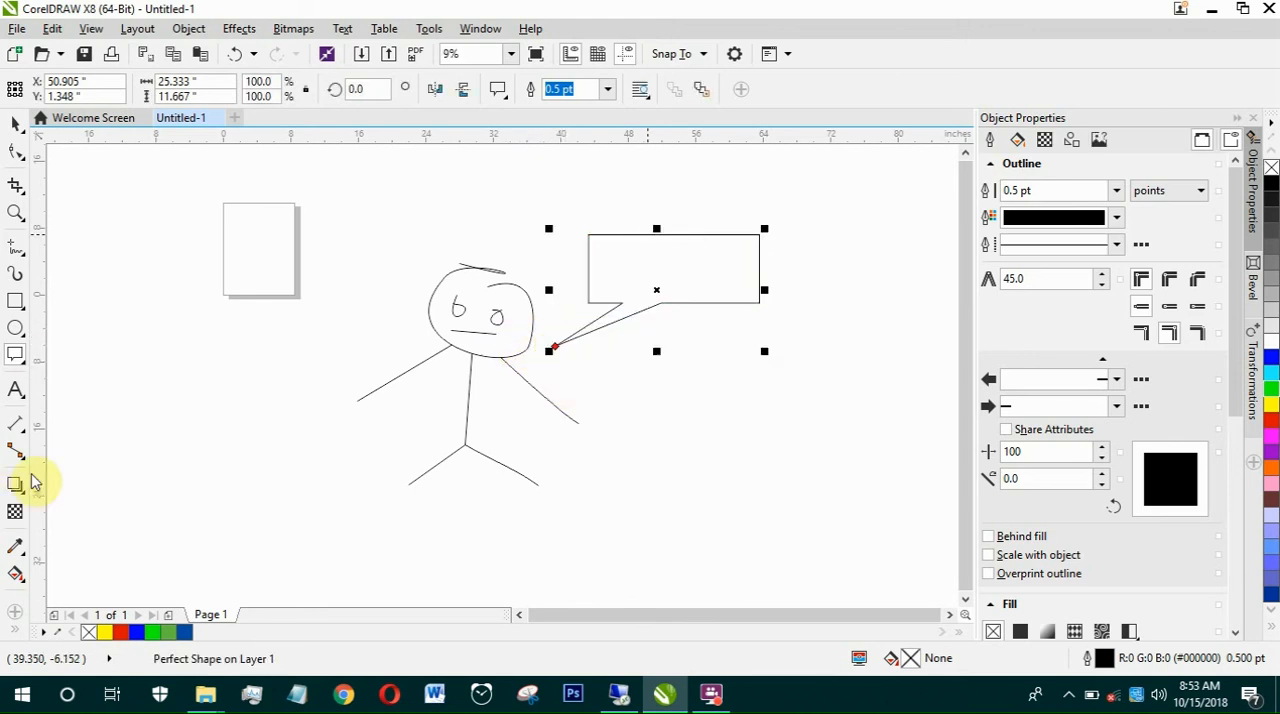
Step: Add the artistic text "hello viewers please subscribe" in Arial 24 pt above the stick figure
{"action": "left_click", "coordinate": [16, 393]}
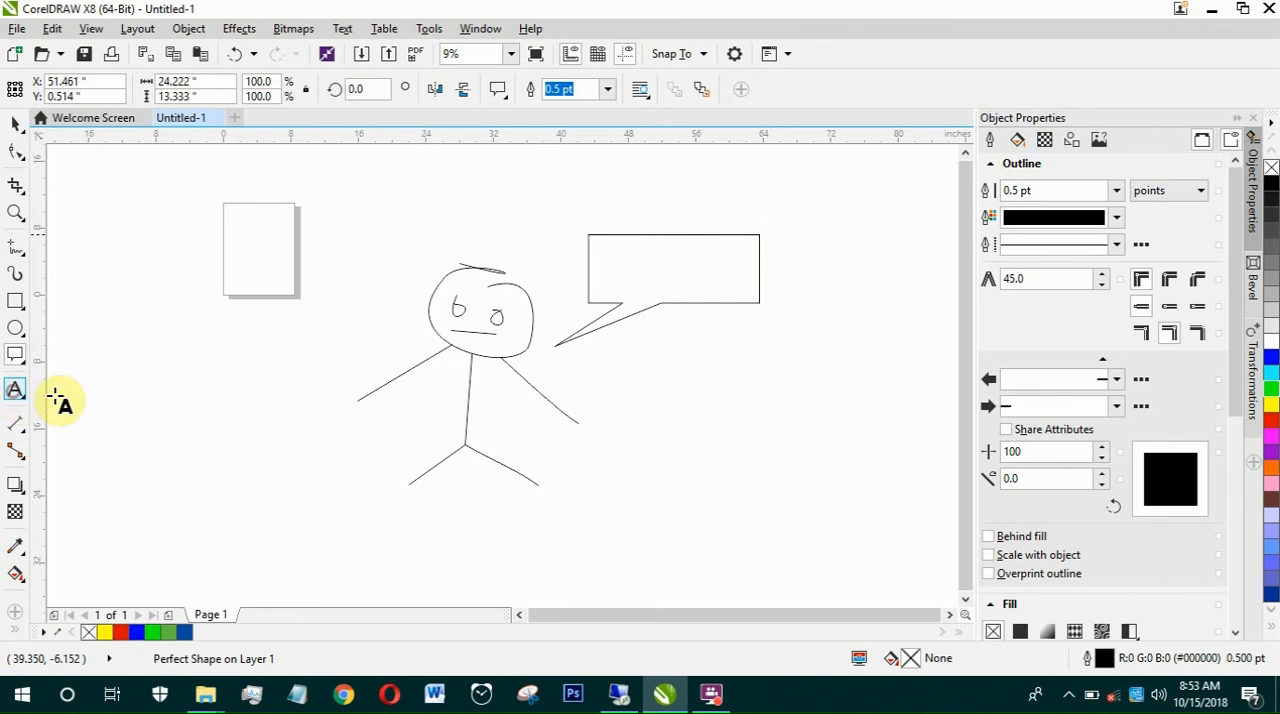
{"action": "left_click", "coordinate": [606, 259]}
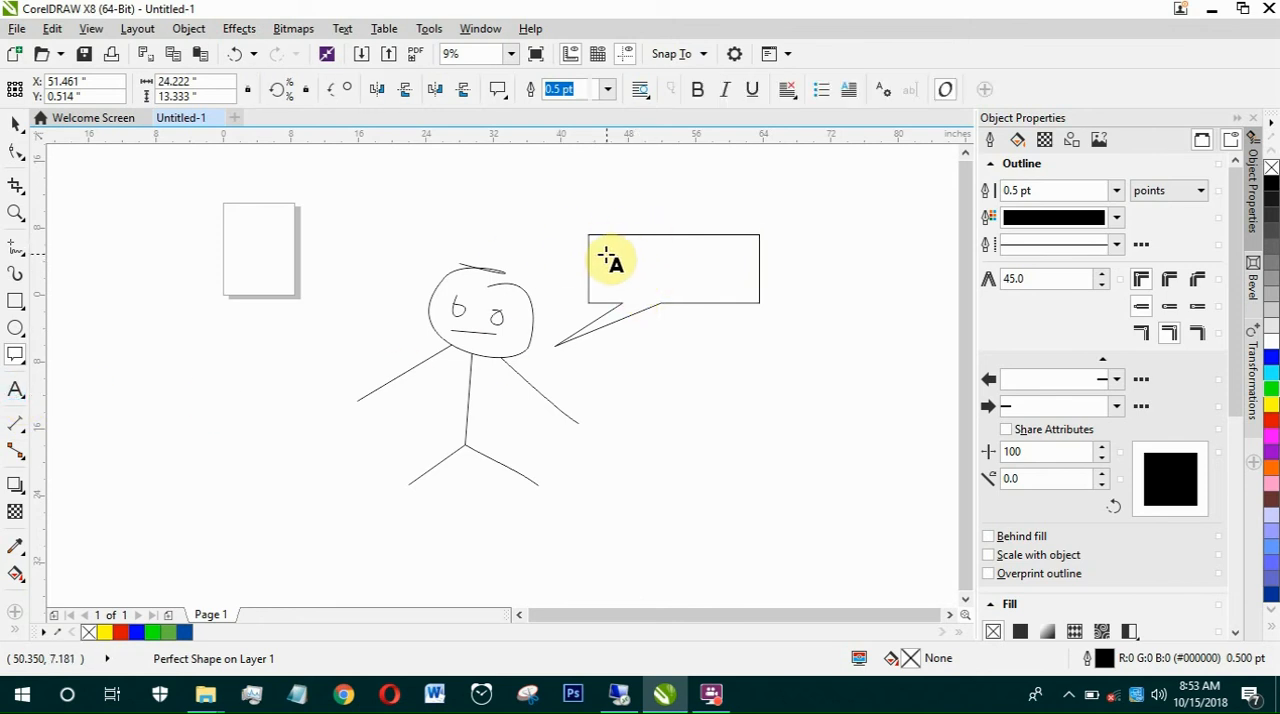
{"action": "left_click", "coordinate": [521, 191]}
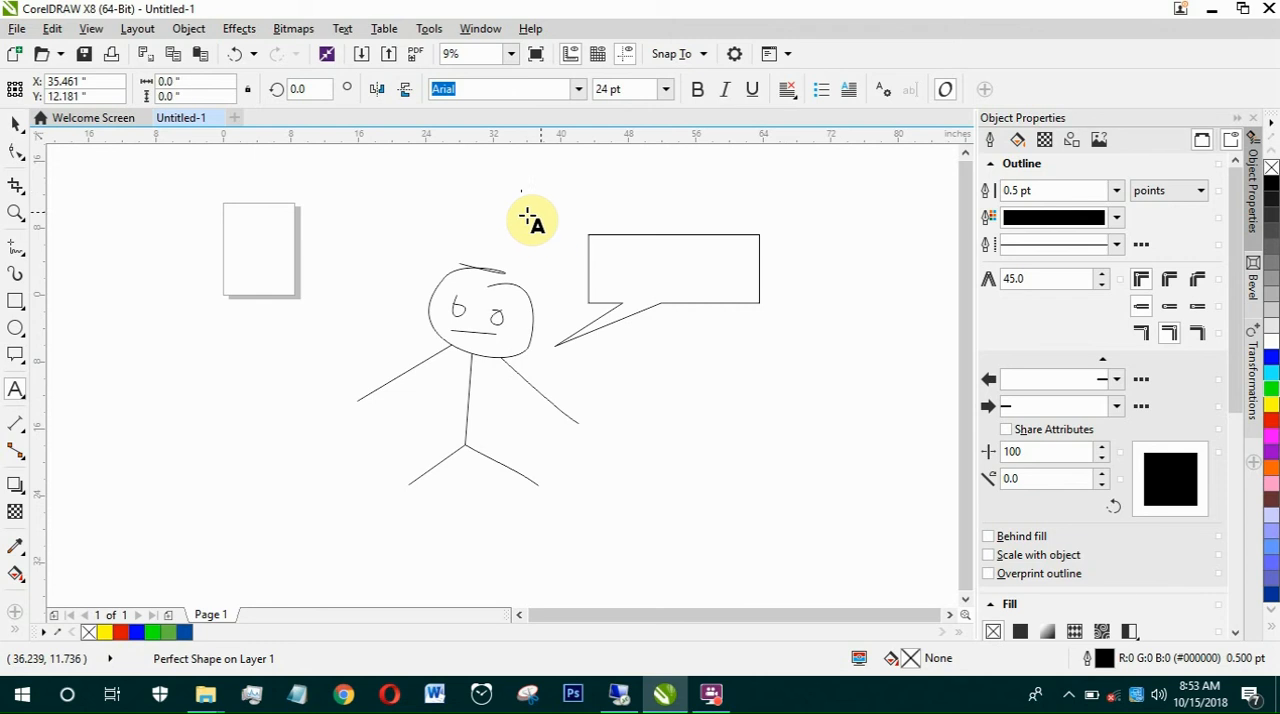
{"action": "type", "text": "hello"}
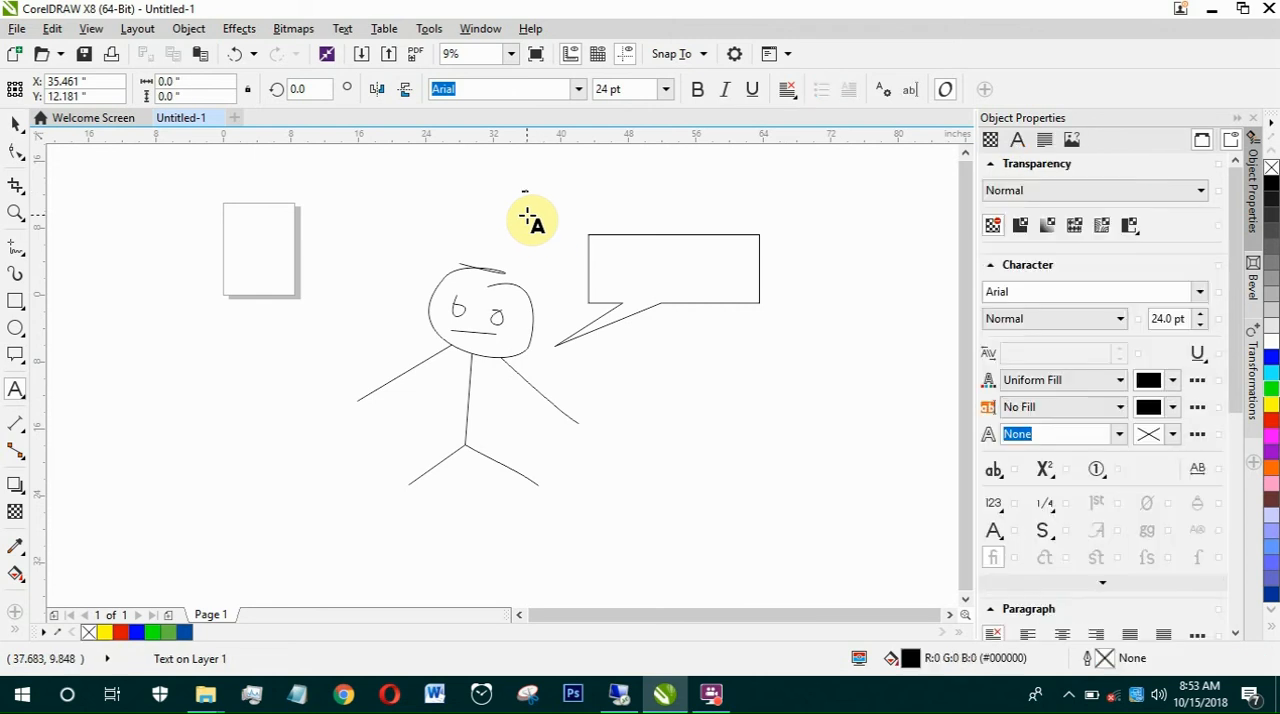
{"action": "type", "text": " wo"}
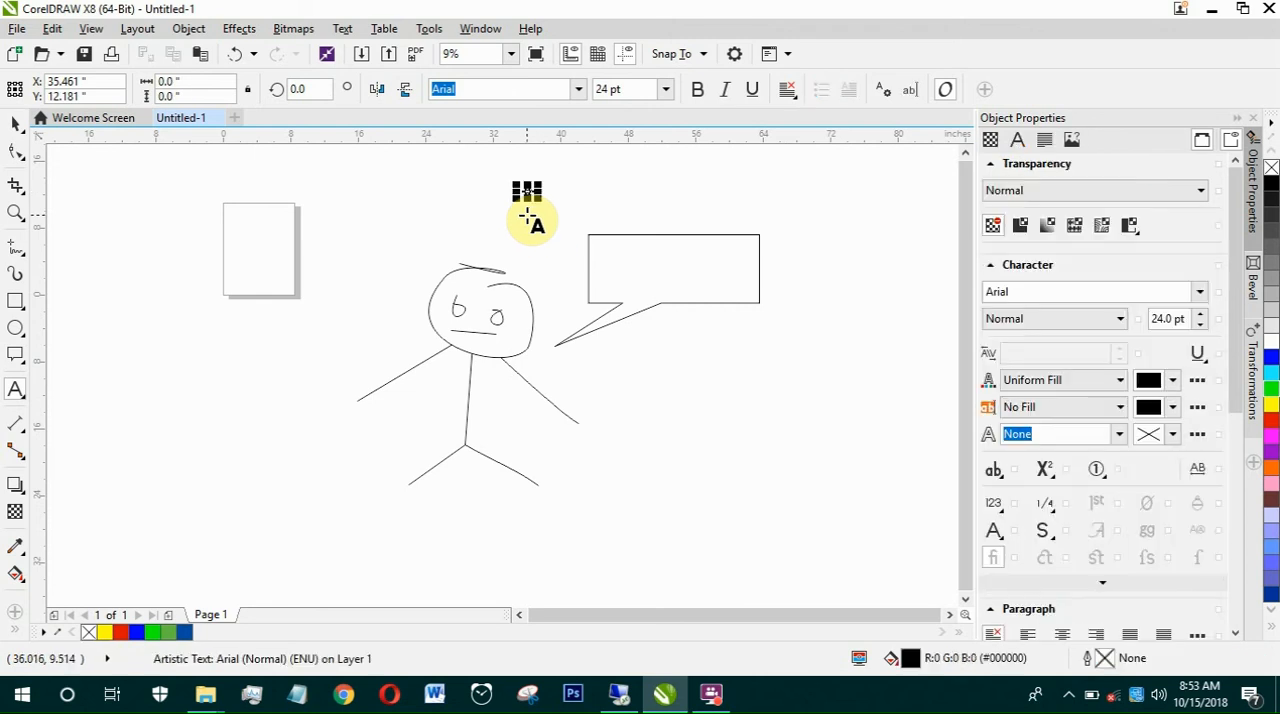
{"action": "type", "text": "rld"}
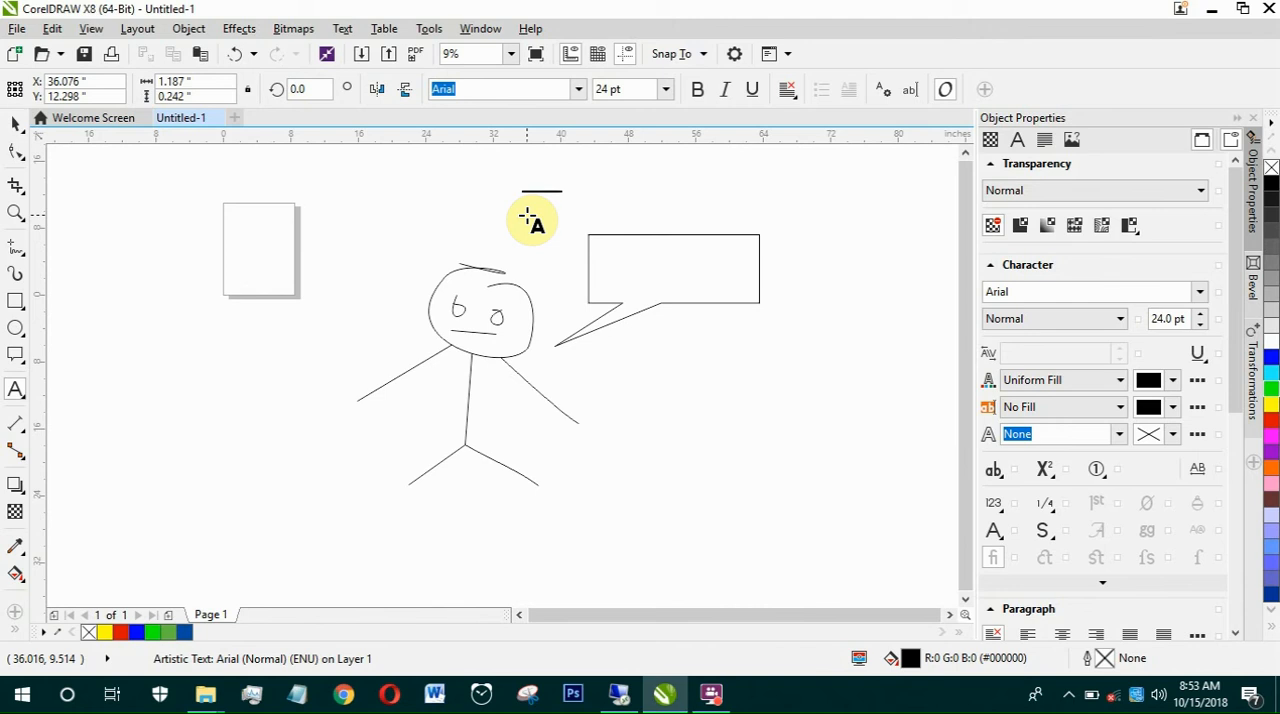
Step: Enlarge the text to about 89 pt and move it inside the callout
{"action": "left_click", "coordinate": [16, 122]}
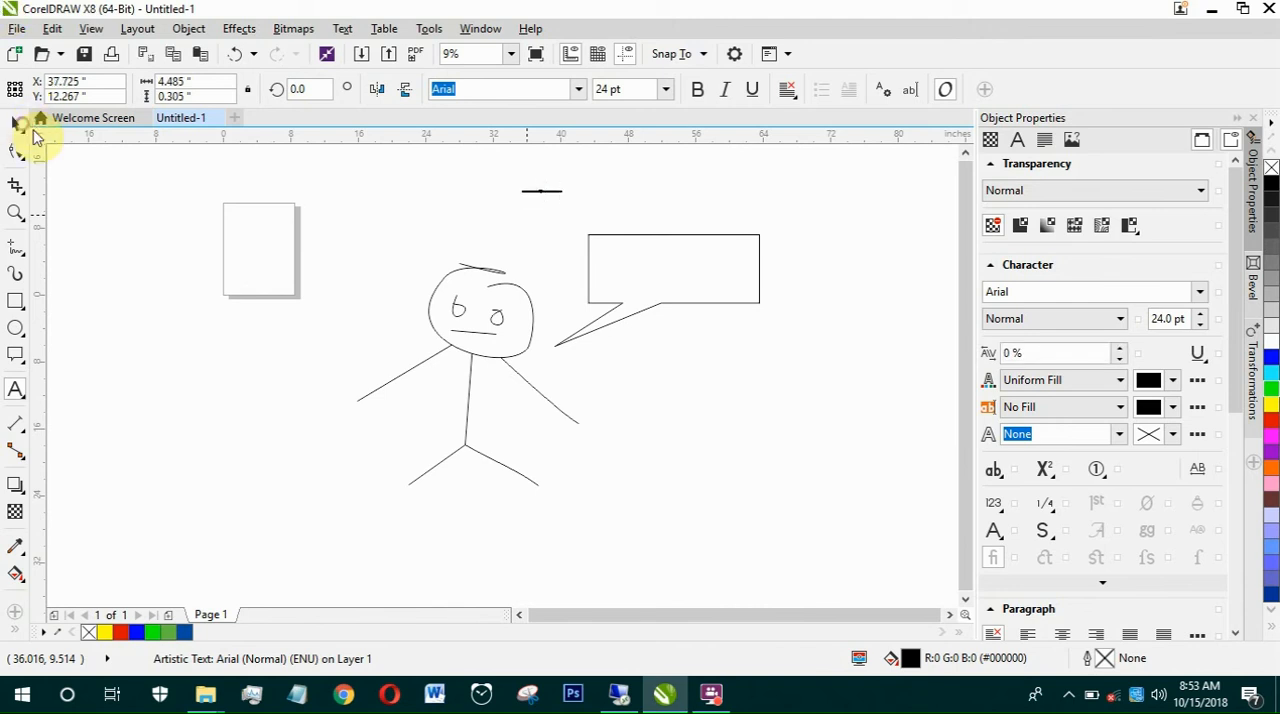
{"action": "left_click_drag", "start_coordinate": [562, 197], "coordinate": [668, 280]}
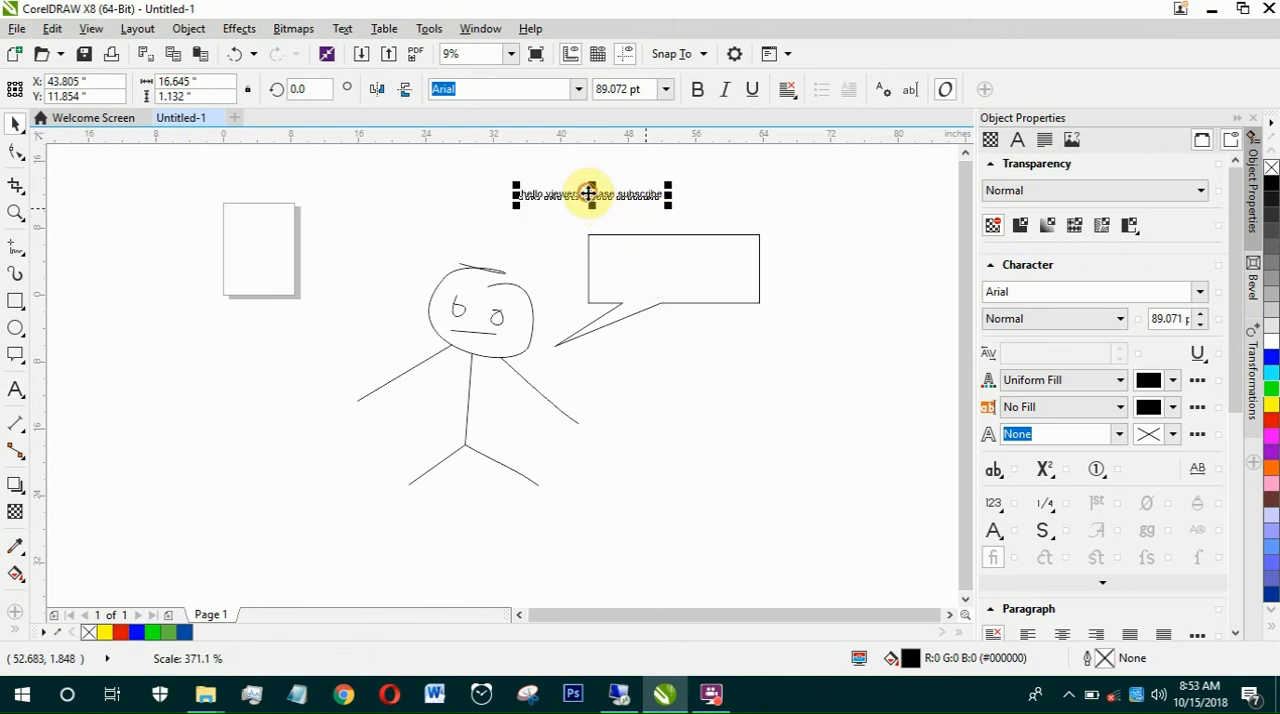
{"action": "left_click_drag", "start_coordinate": [589, 194], "coordinate": [674, 274]}
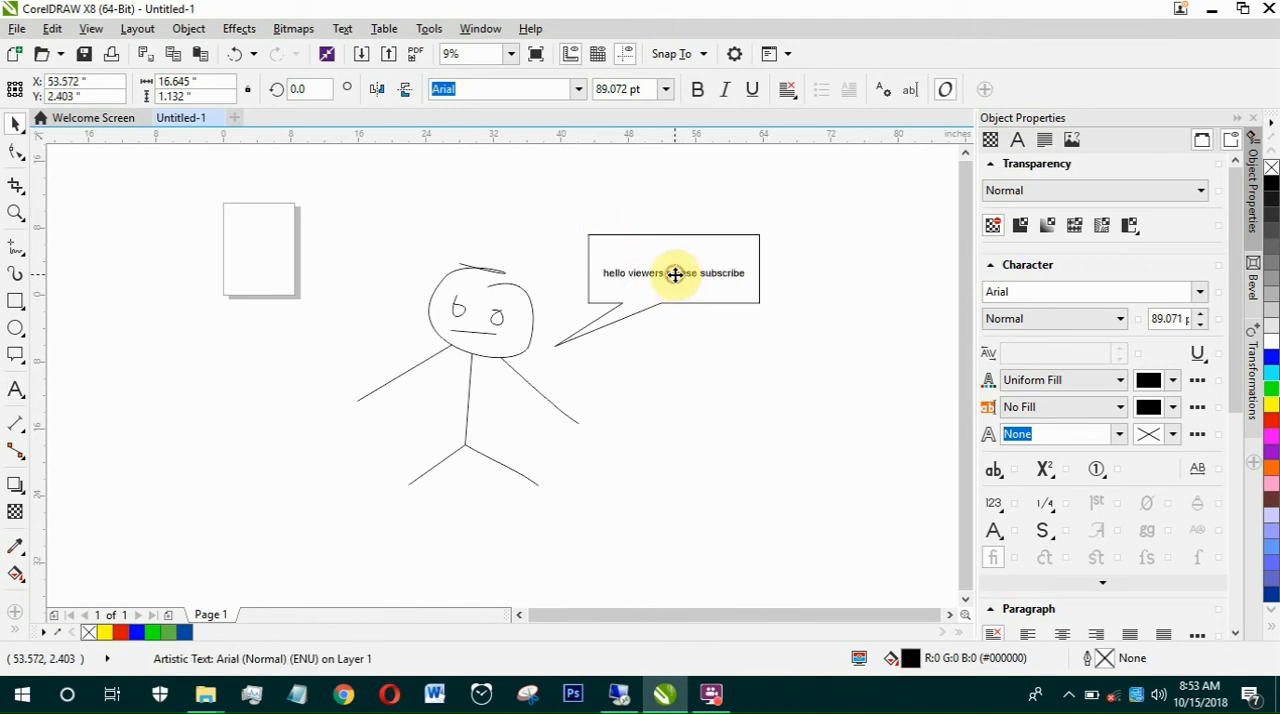
Step: Deselect the text and draw a cloud-shaped thought callout about 9.3 by 6.2 inches to the upper left of the head
{"action": "double_click", "coordinate": [22, 204]}
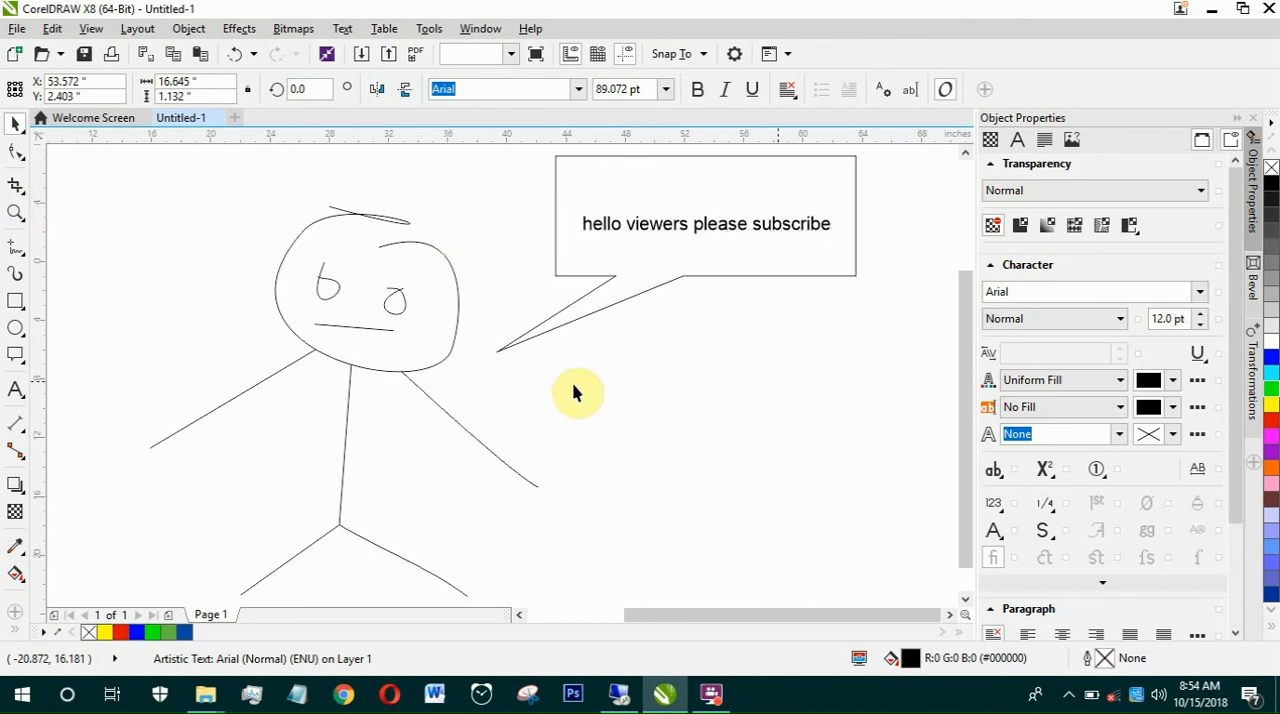
{"action": "left_click", "coordinate": [16, 356]}
{"action": "left_click", "coordinate": [18, 355]}
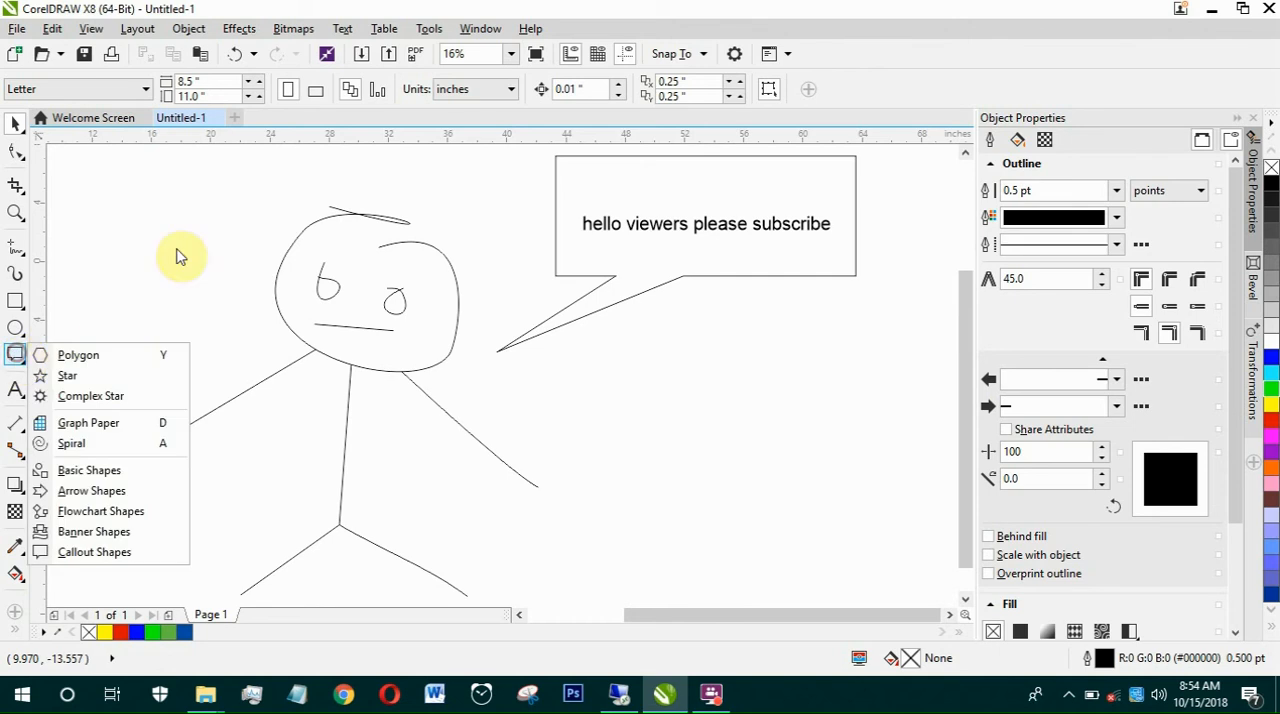
{"action": "left_click", "coordinate": [183, 229]}
{"action": "left_click", "coordinate": [14, 355]}
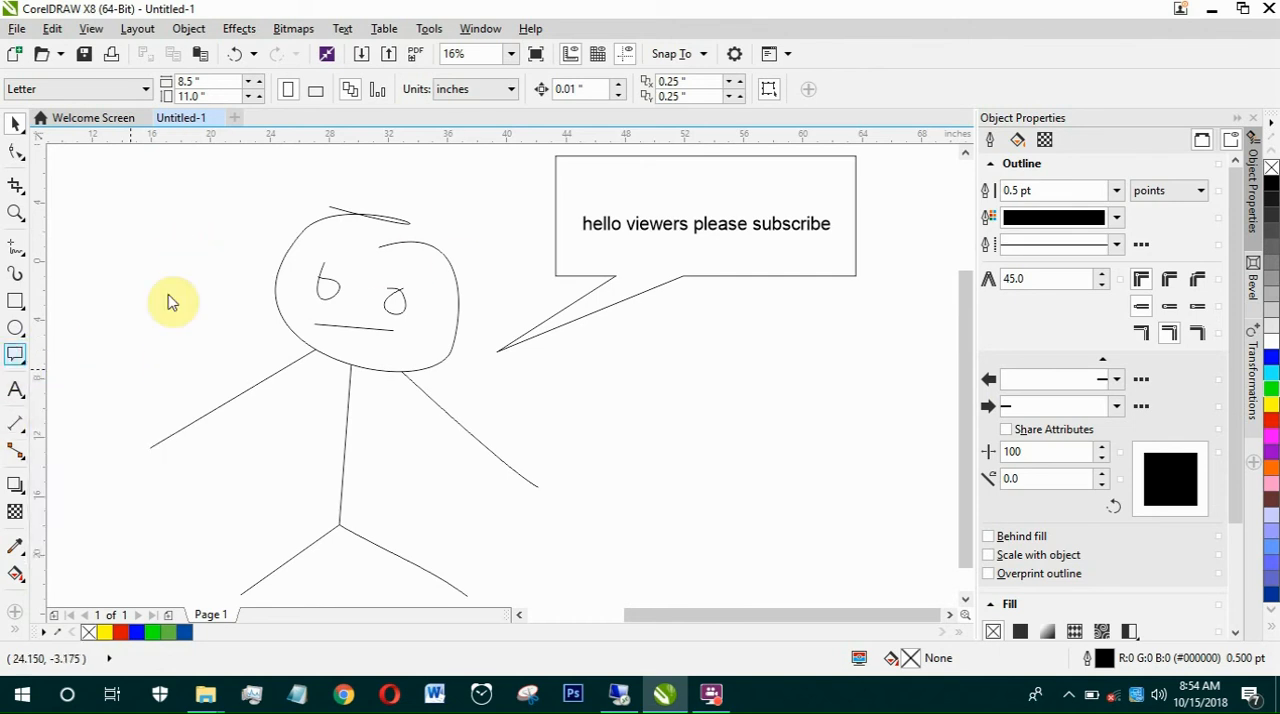
{"action": "left_click", "coordinate": [15, 358]}
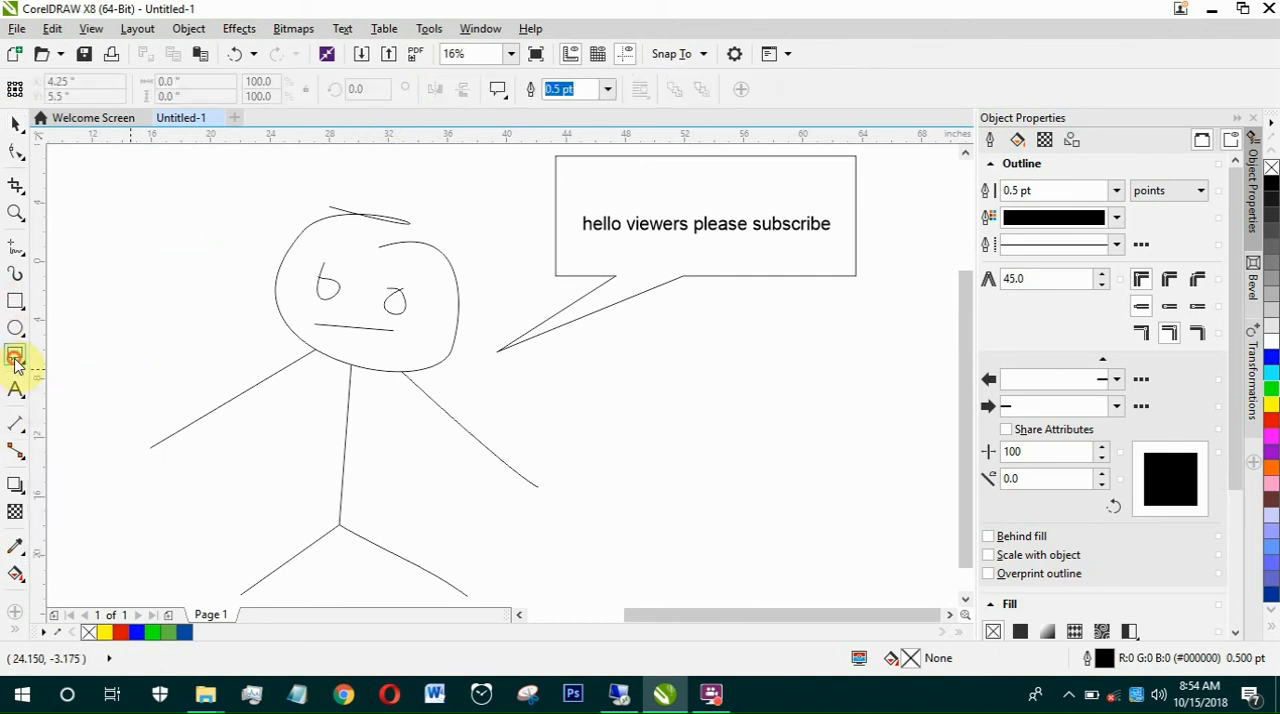
{"action": "left_click", "coordinate": [502, 100]}
{"action": "left_click", "coordinate": [497, 157]}
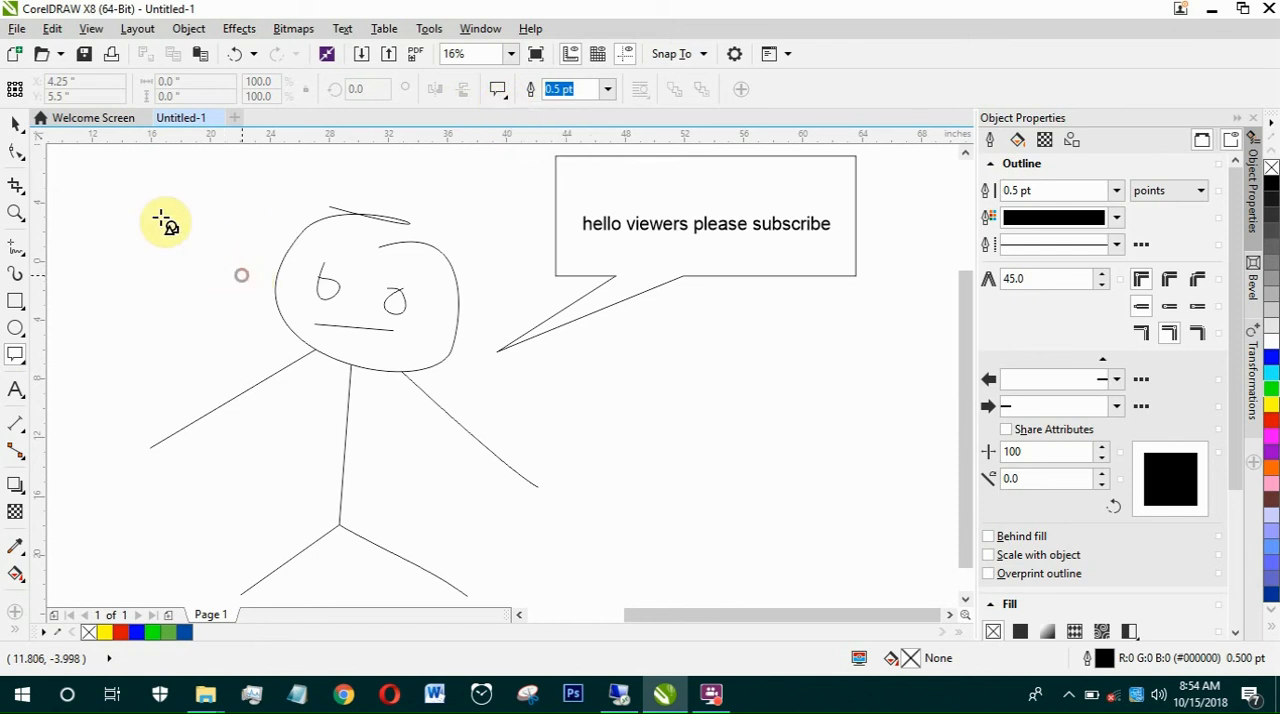
{"action": "left_click_drag", "start_coordinate": [161, 219], "coordinate": [105, 188]}
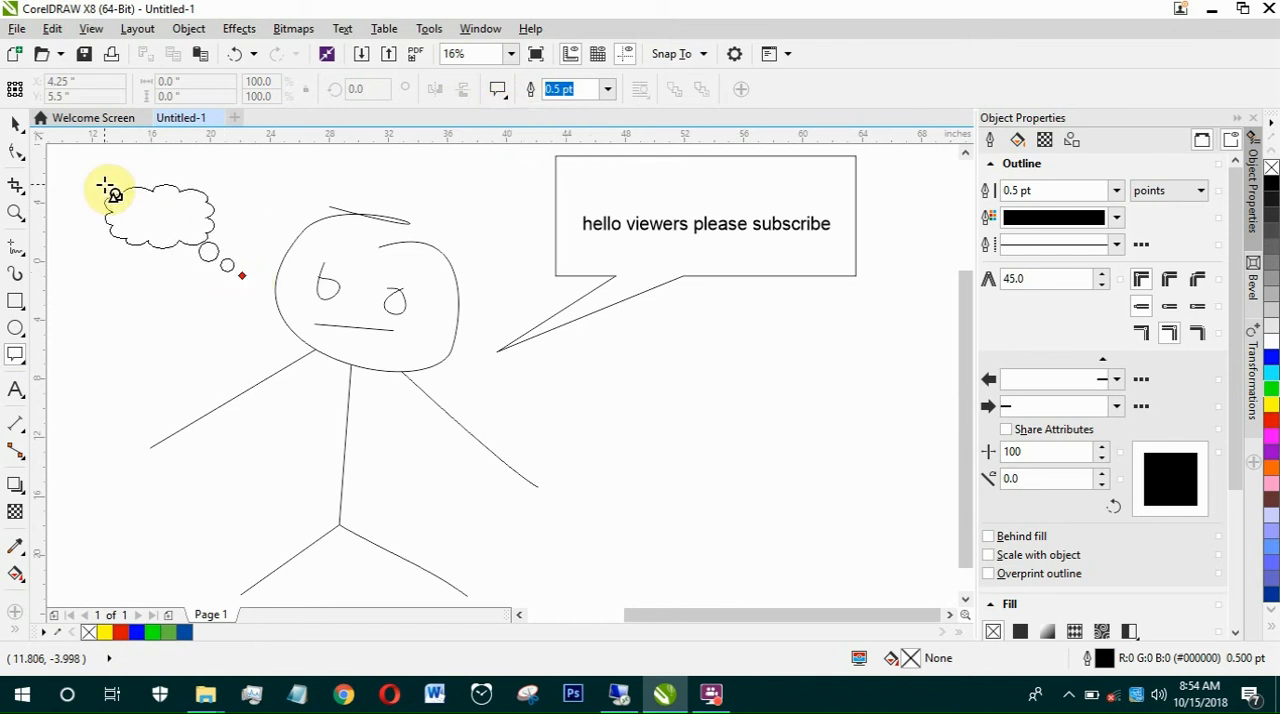
Step: Draw a rectangular line callout about 15.4 by 6.2 inches beside the right arm and a round callout about 9.8 by 7.9 inches near the left arm
{"action": "left_click", "coordinate": [500, 97]}
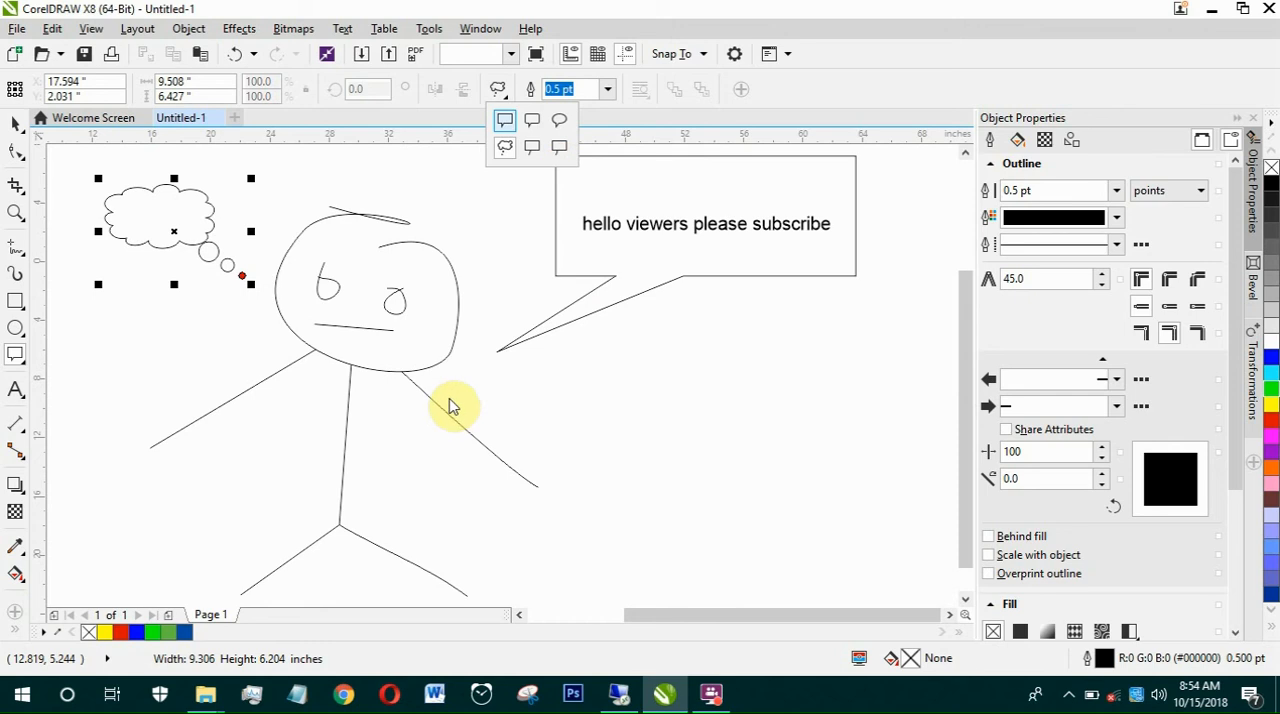
{"action": "left_click_drag", "start_coordinate": [460, 372], "coordinate": [689, 462]}
{"action": "left_click", "coordinate": [503, 91]}
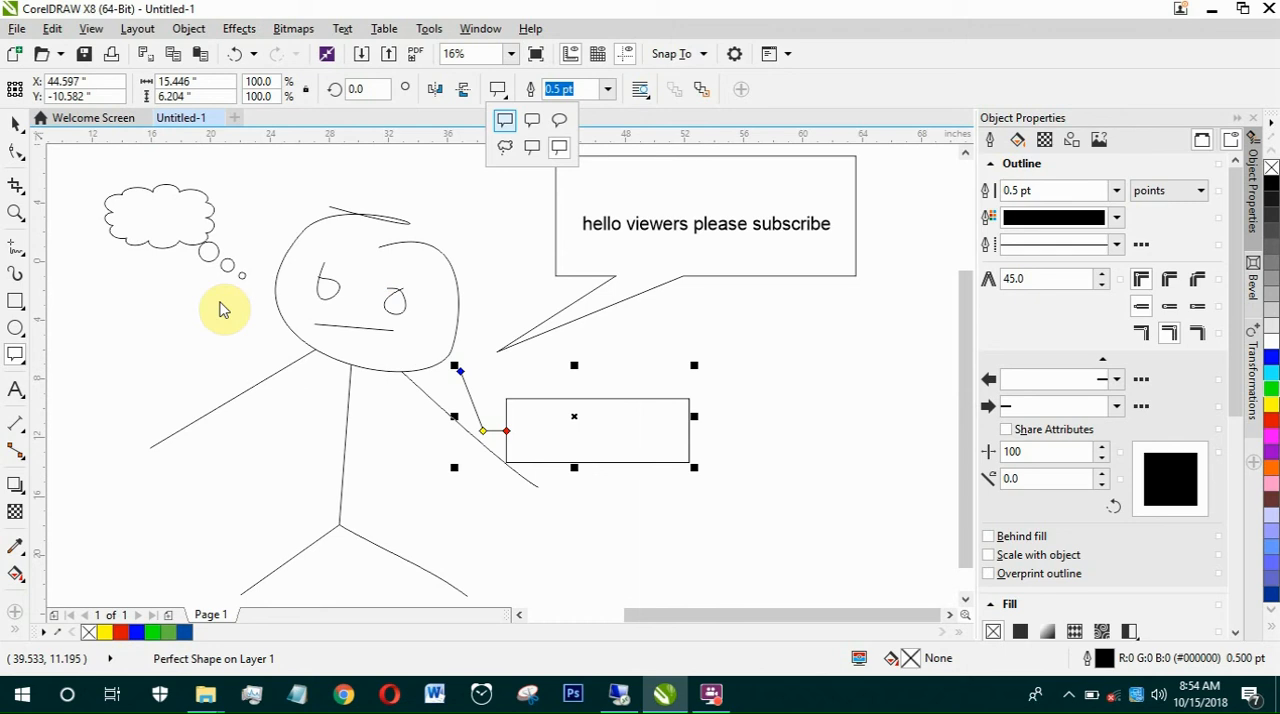
{"action": "left_click_drag", "start_coordinate": [243, 327], "coordinate": [100, 425]}
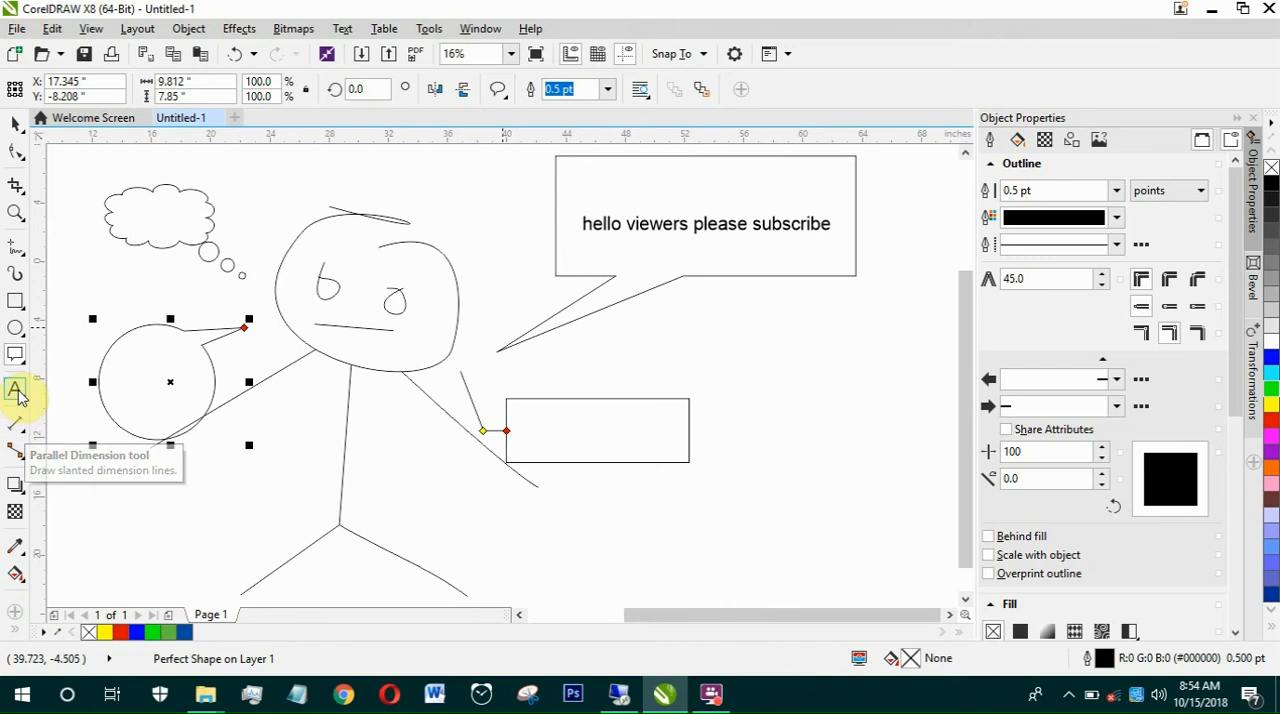
Step: Activate the Parallel Dimension tool for drawing slanted dimension lines
{"action": "key", "text": "F8"}
{"action": "left_click", "coordinate": [18, 432]}
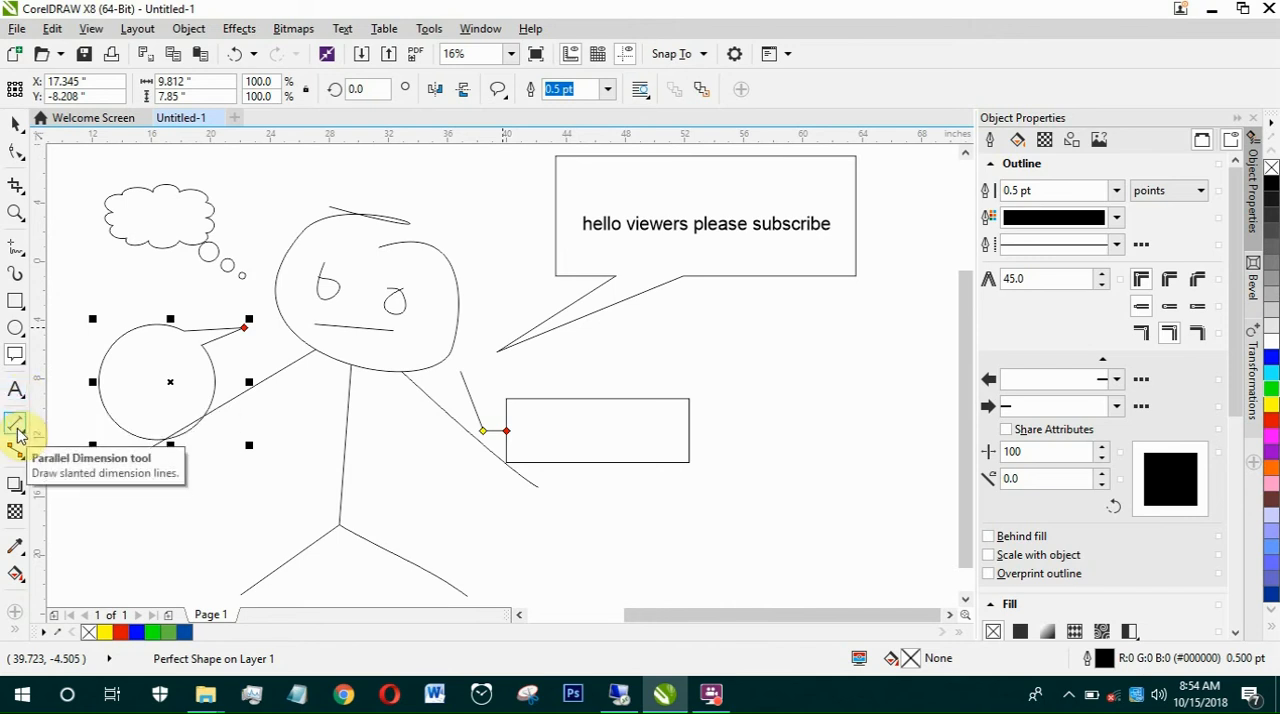